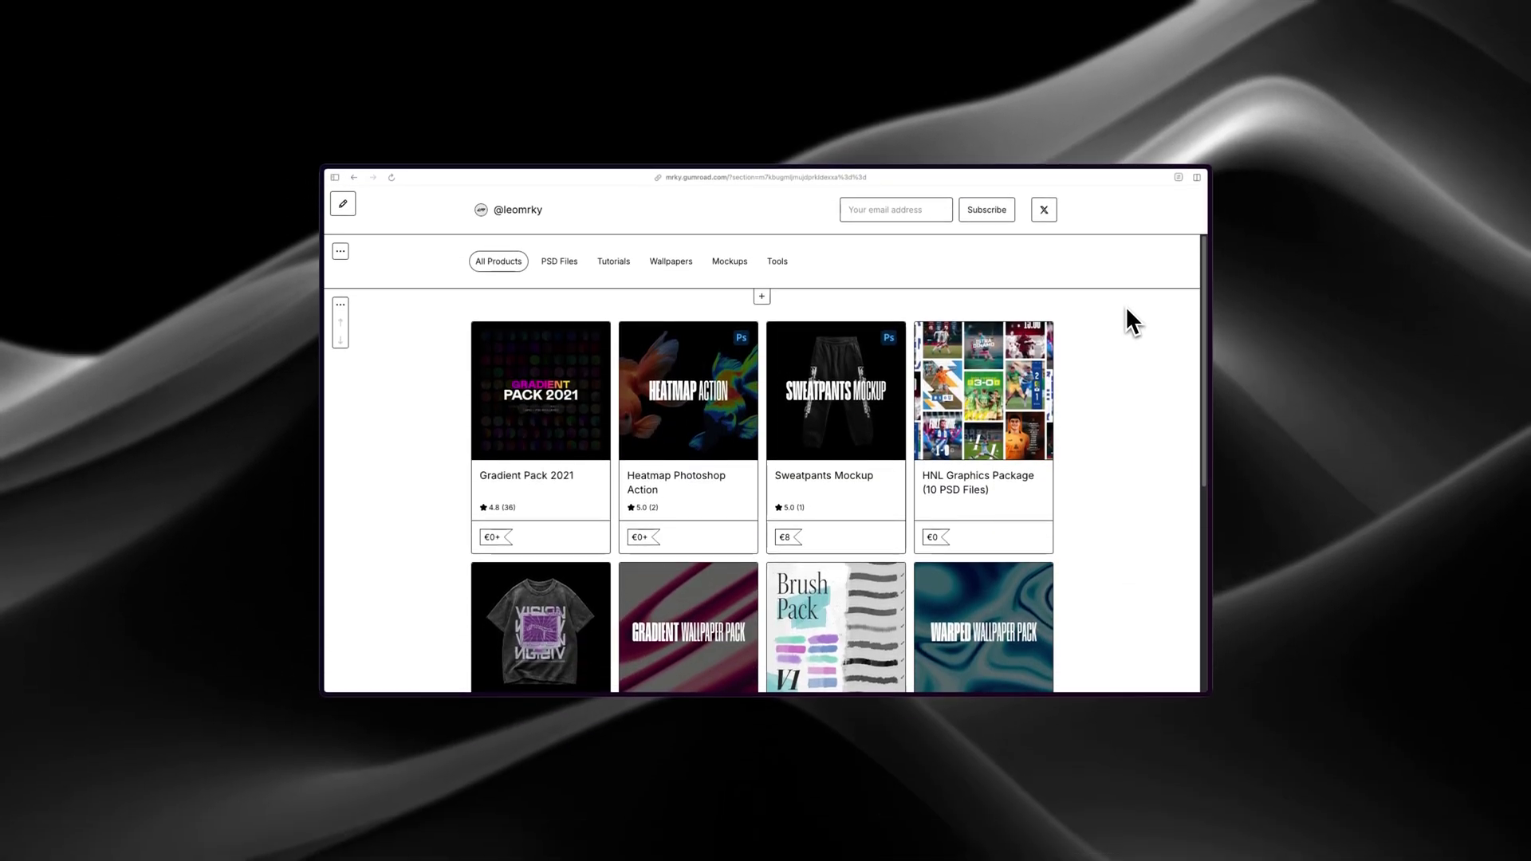
scroll(1127, 311, "down", 1)
scroll(1127, 310, "down", 2)
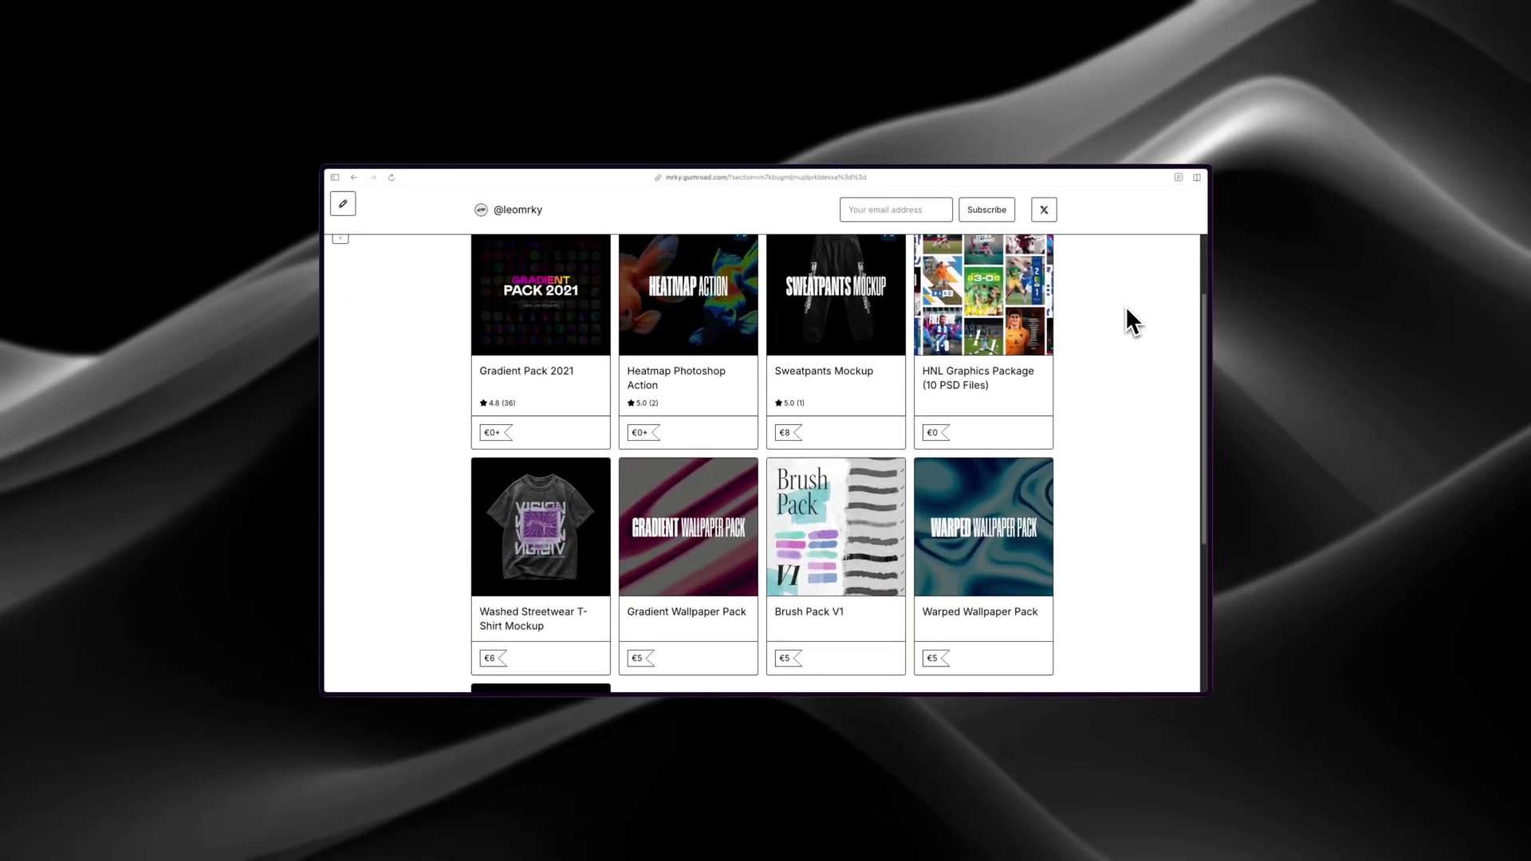
scroll(1126, 304, "down", 2)
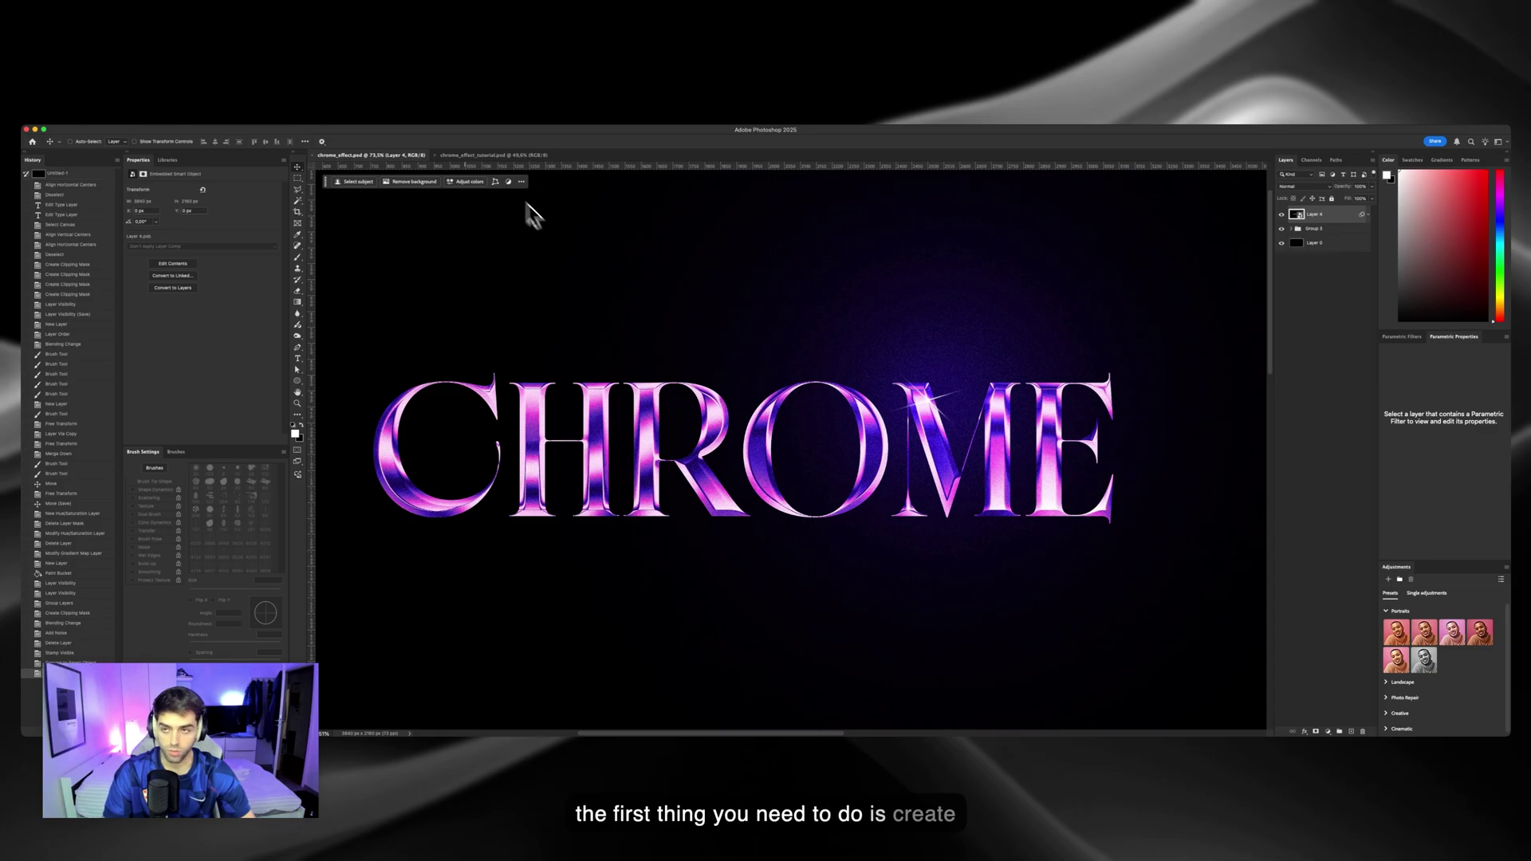
Switch to the chrome_effect_tutorial.psd document and open its image size settings to check the resolution.
left_click(490, 156)
left_click_drag(745, 352, 750, 351)
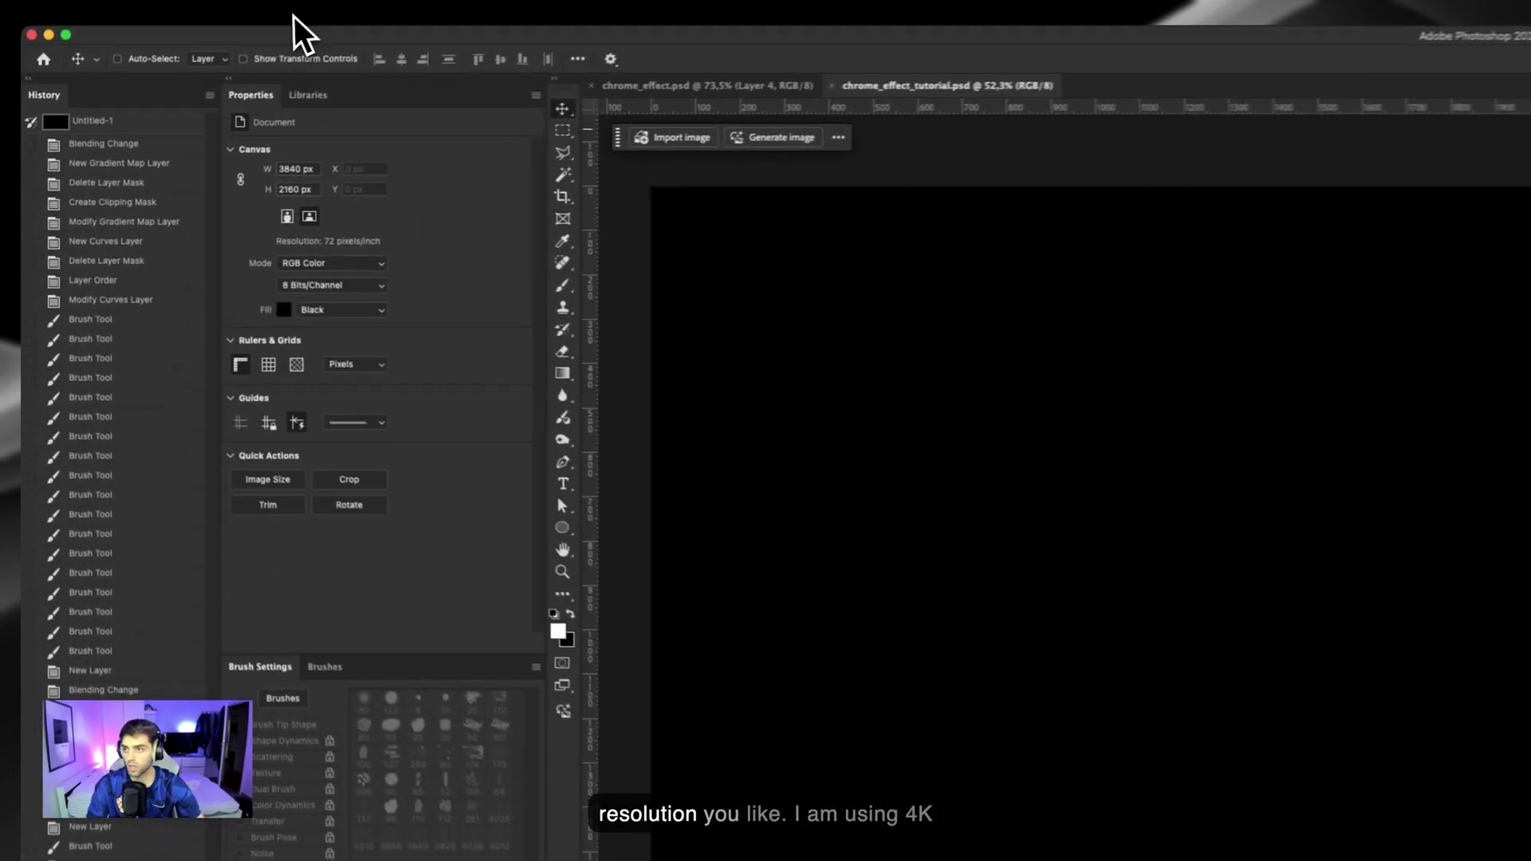
left_click(157, 121)
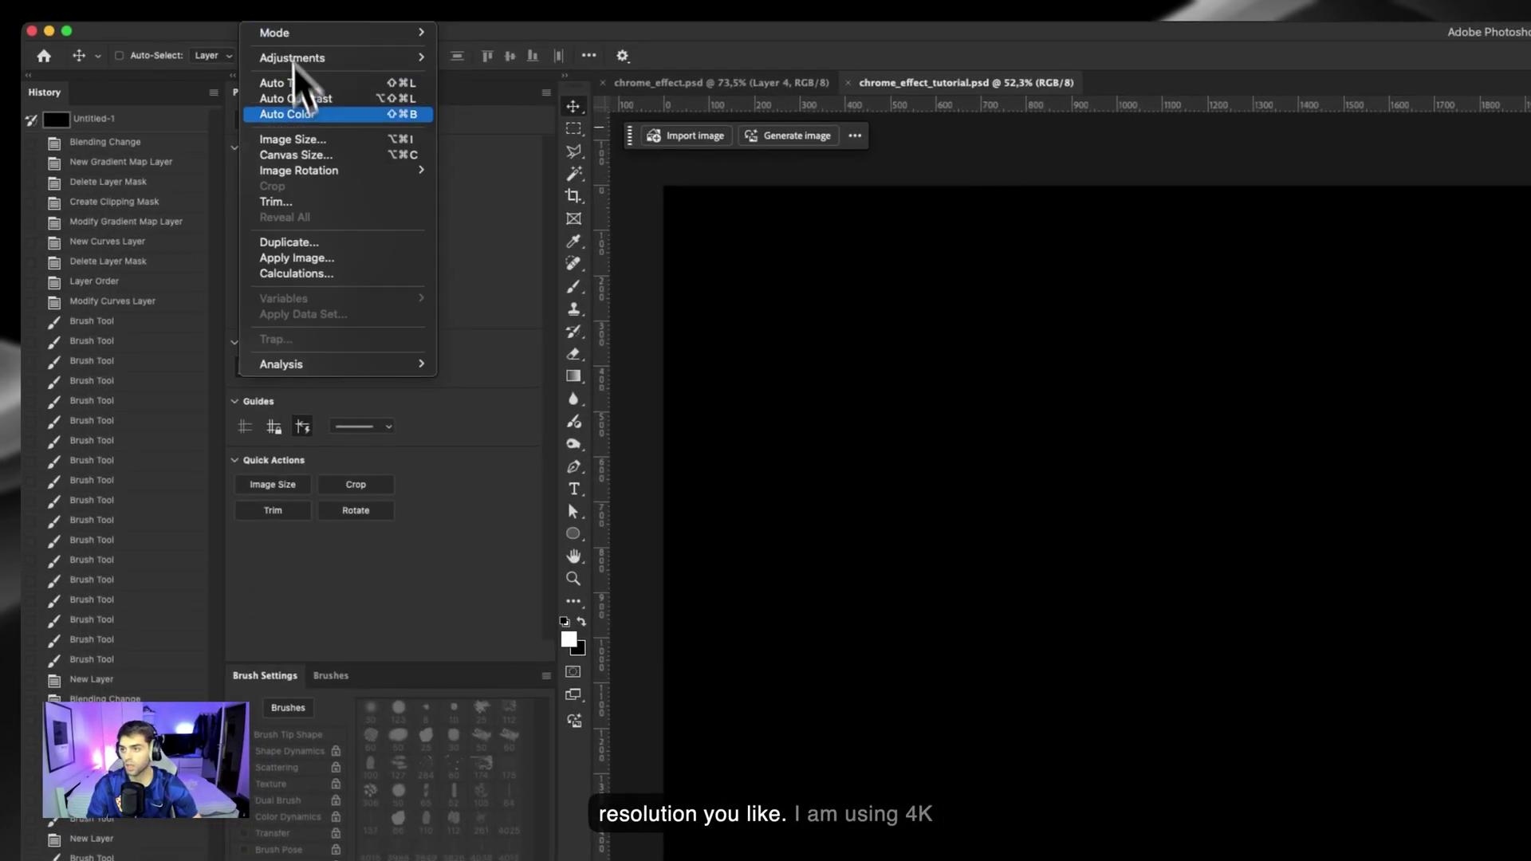
left_click(310, 142)
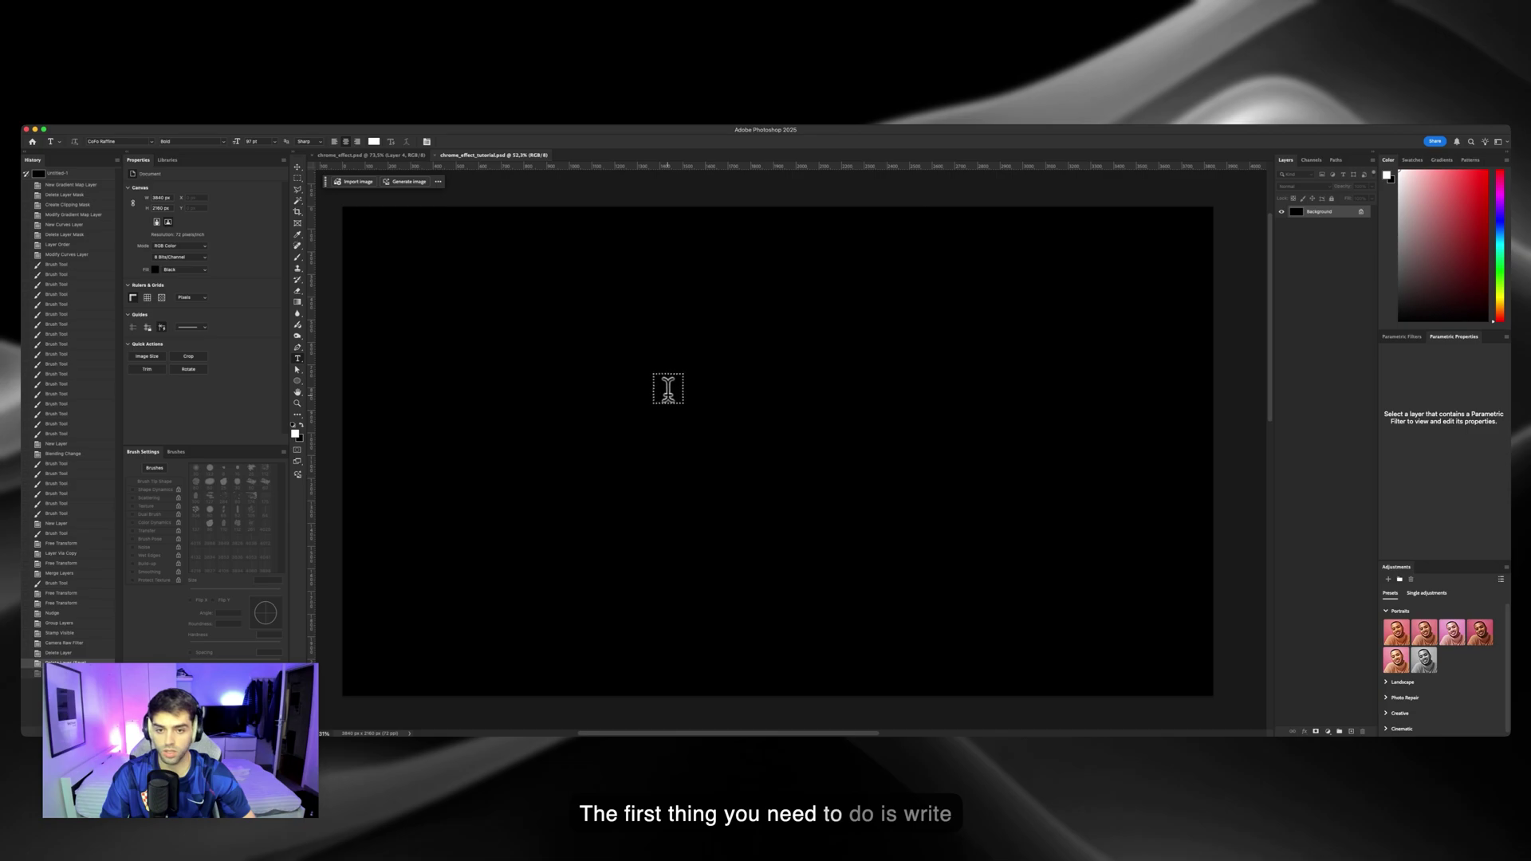
Add the text "MRKY" to the black canvas and scale it up to a large title in the middle.
left_click(668, 389)
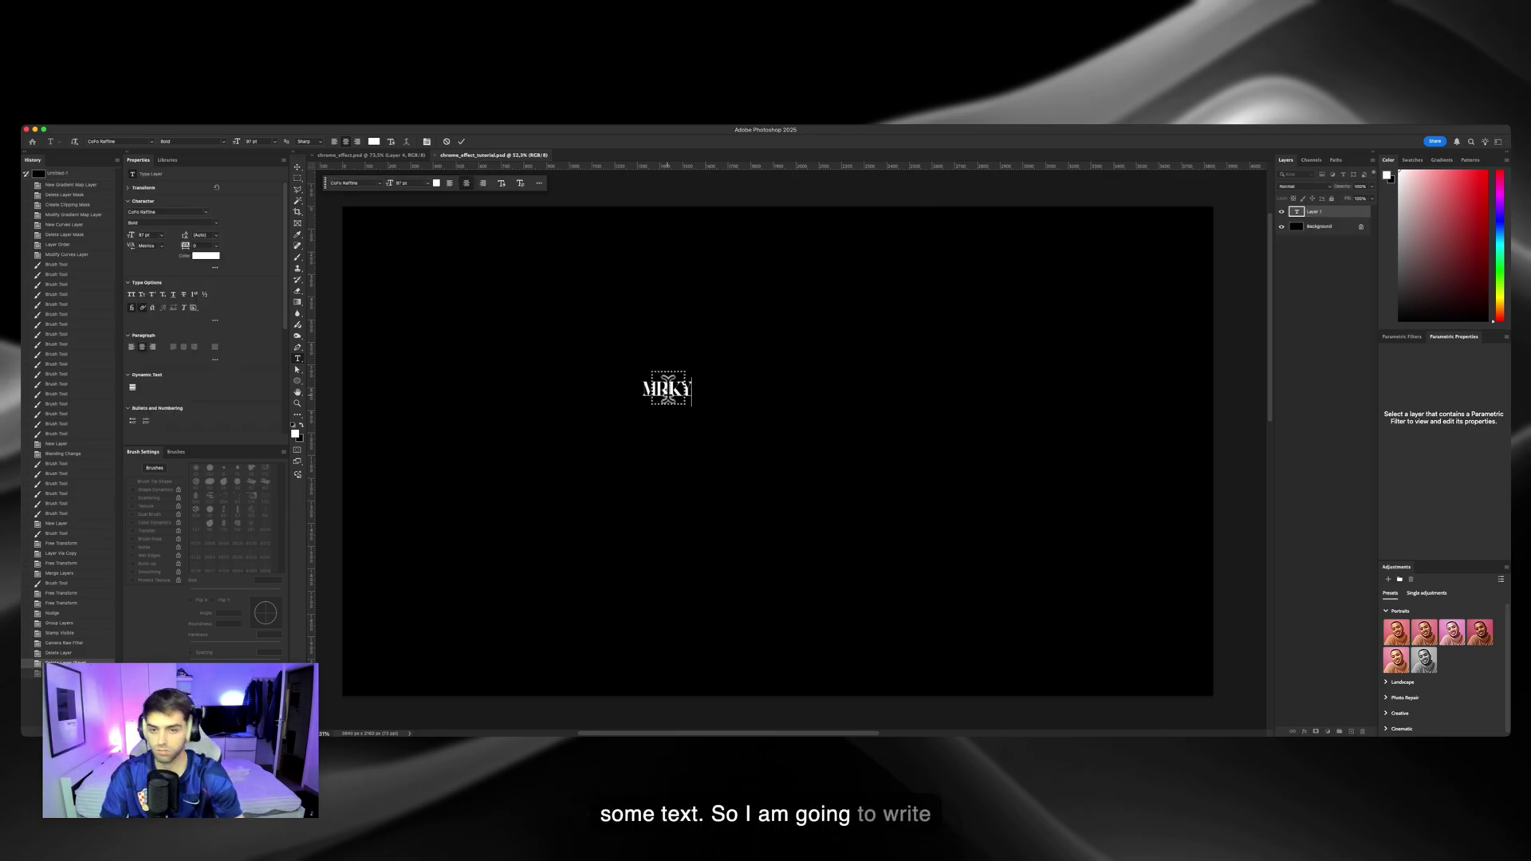
key("super+Return")
key("super+t")
left_click_drag(694, 399, 845, 456)
key("Return")
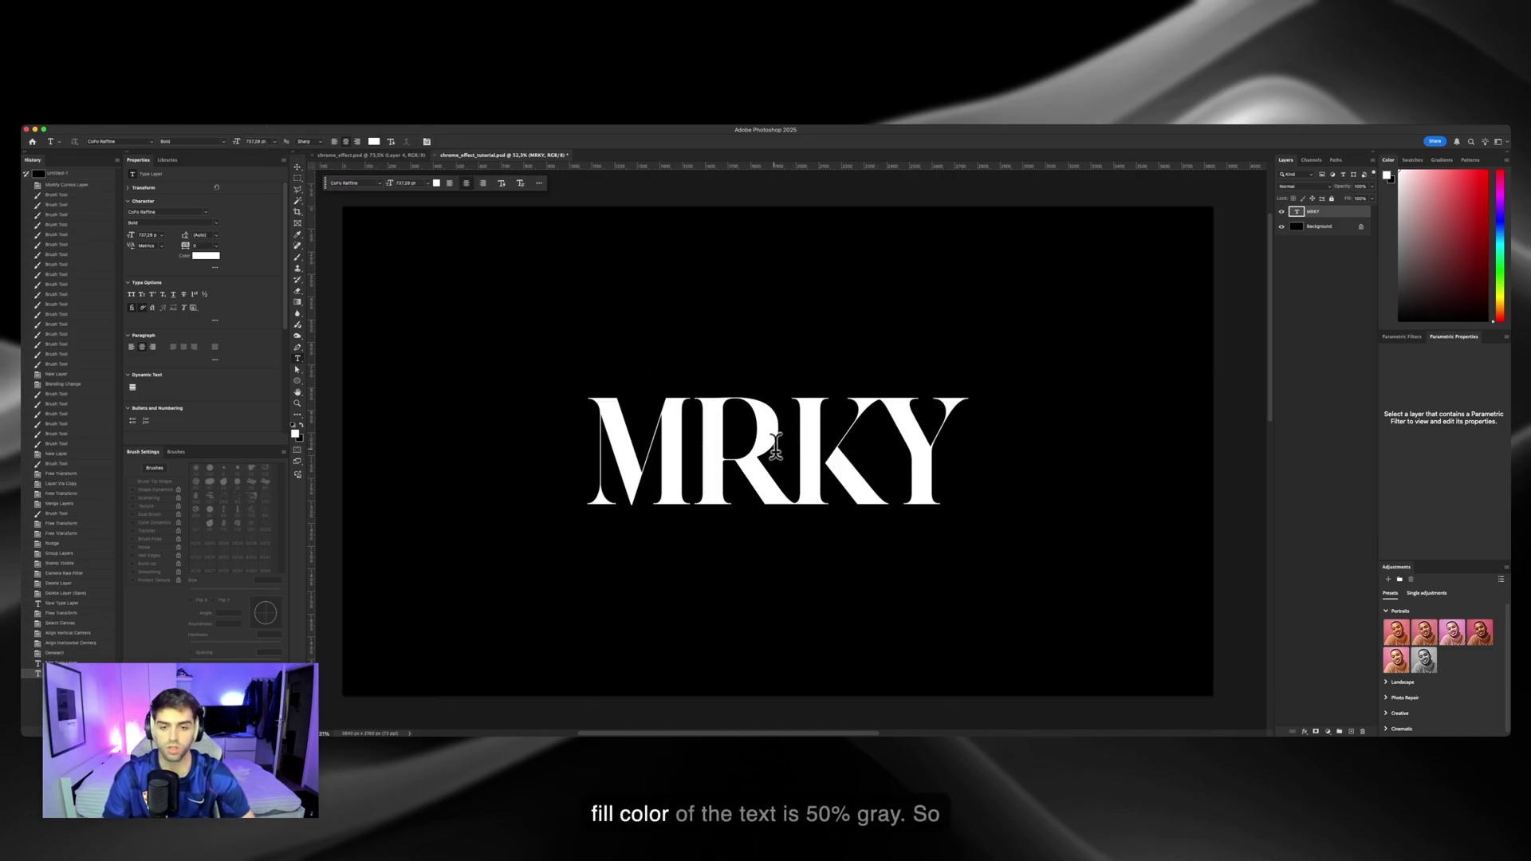
Change the fill color of the whole MRKY text to 50% gray by setting its brightness to 50.
left_click(774, 445)
key("super+a")
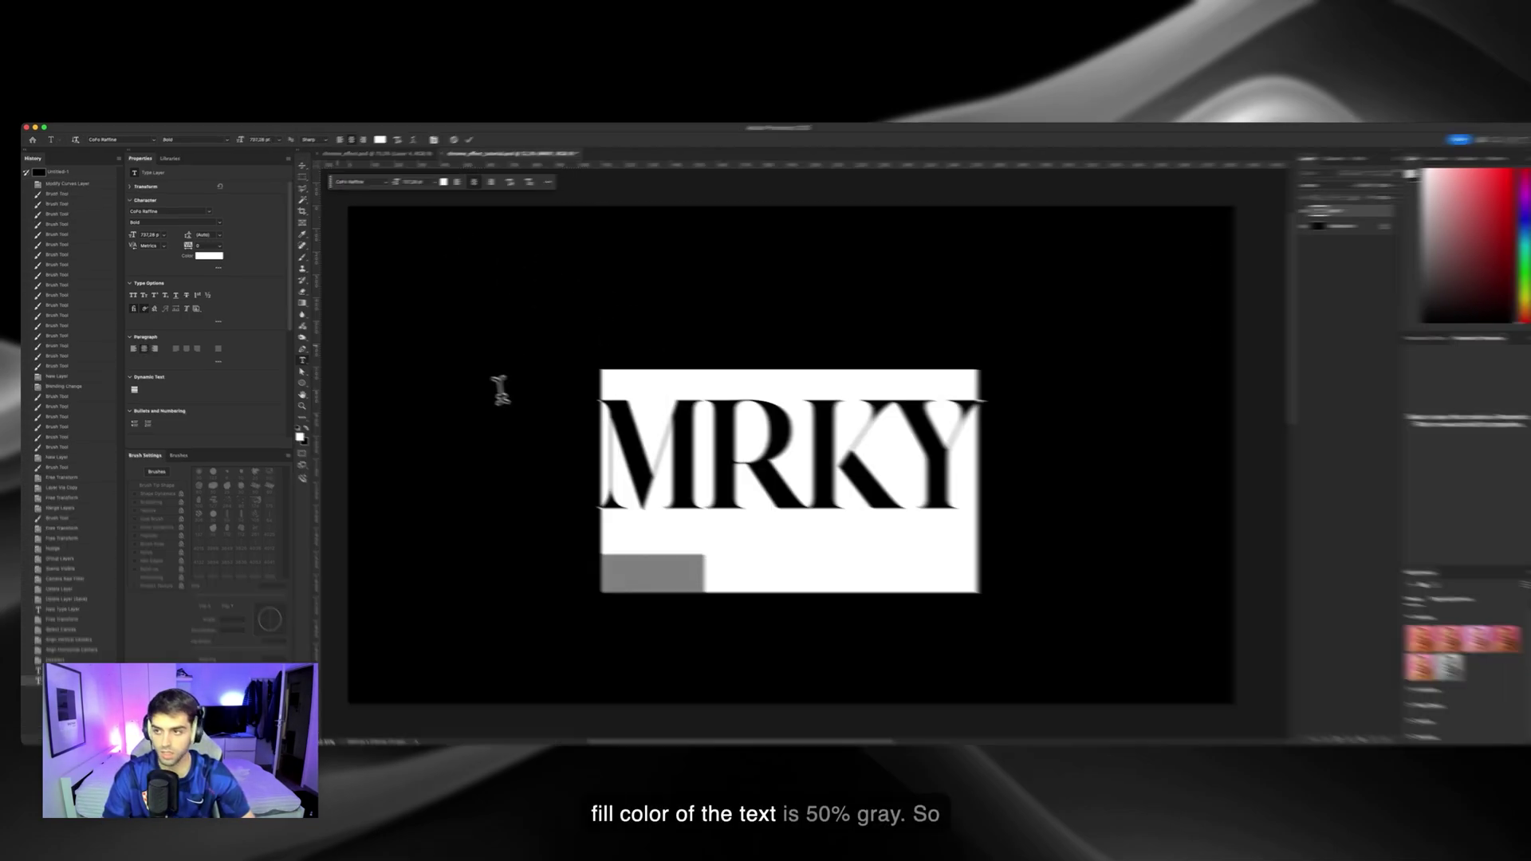
left_click(206, 256)
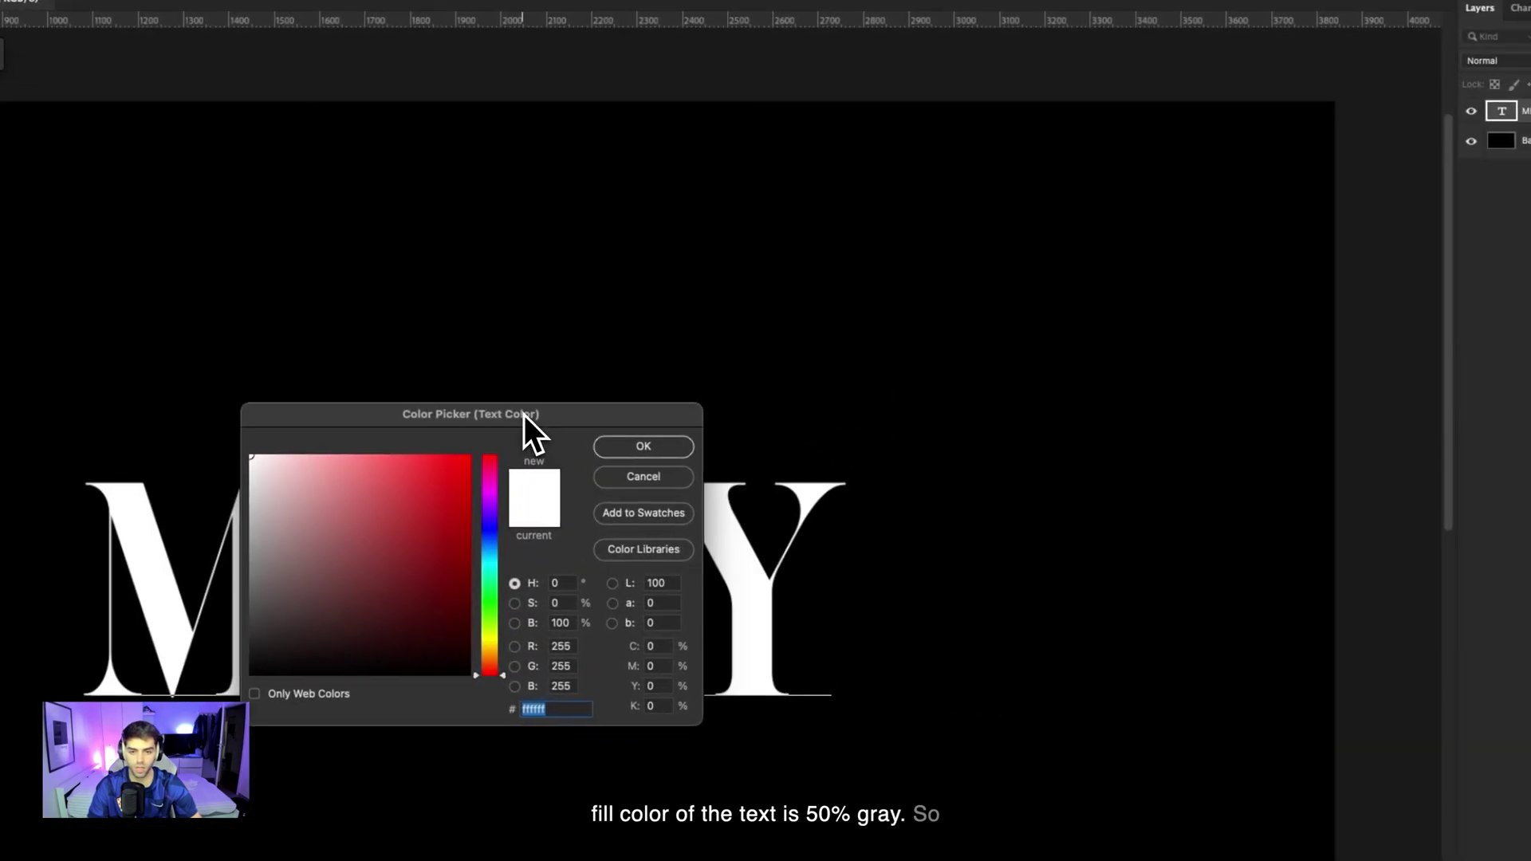
left_click_drag(523, 417, 854, 275)
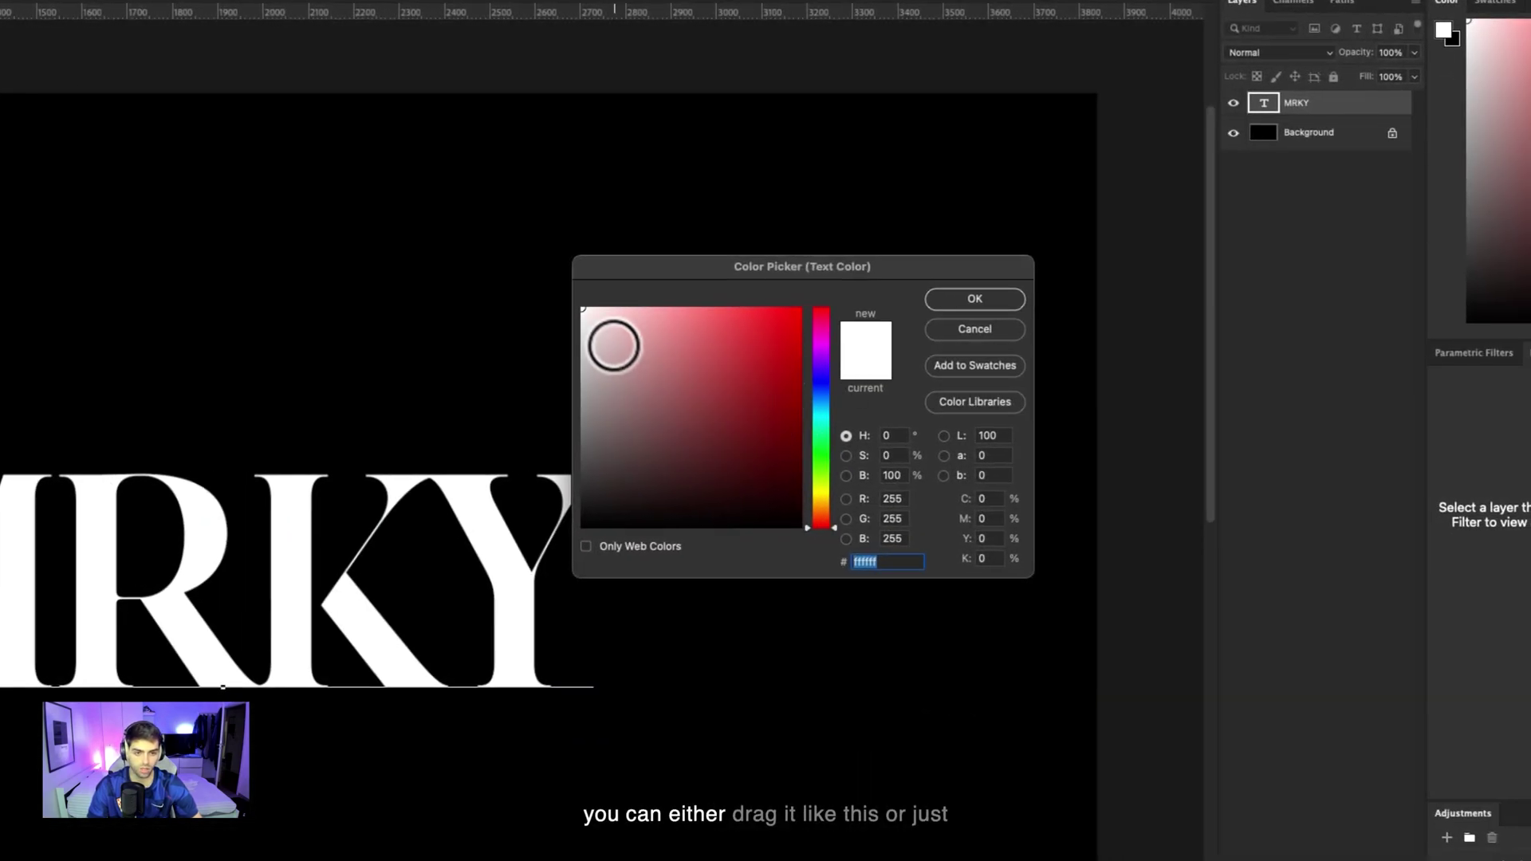
left_click_drag(612, 342, 546, 421)
left_click(897, 475)
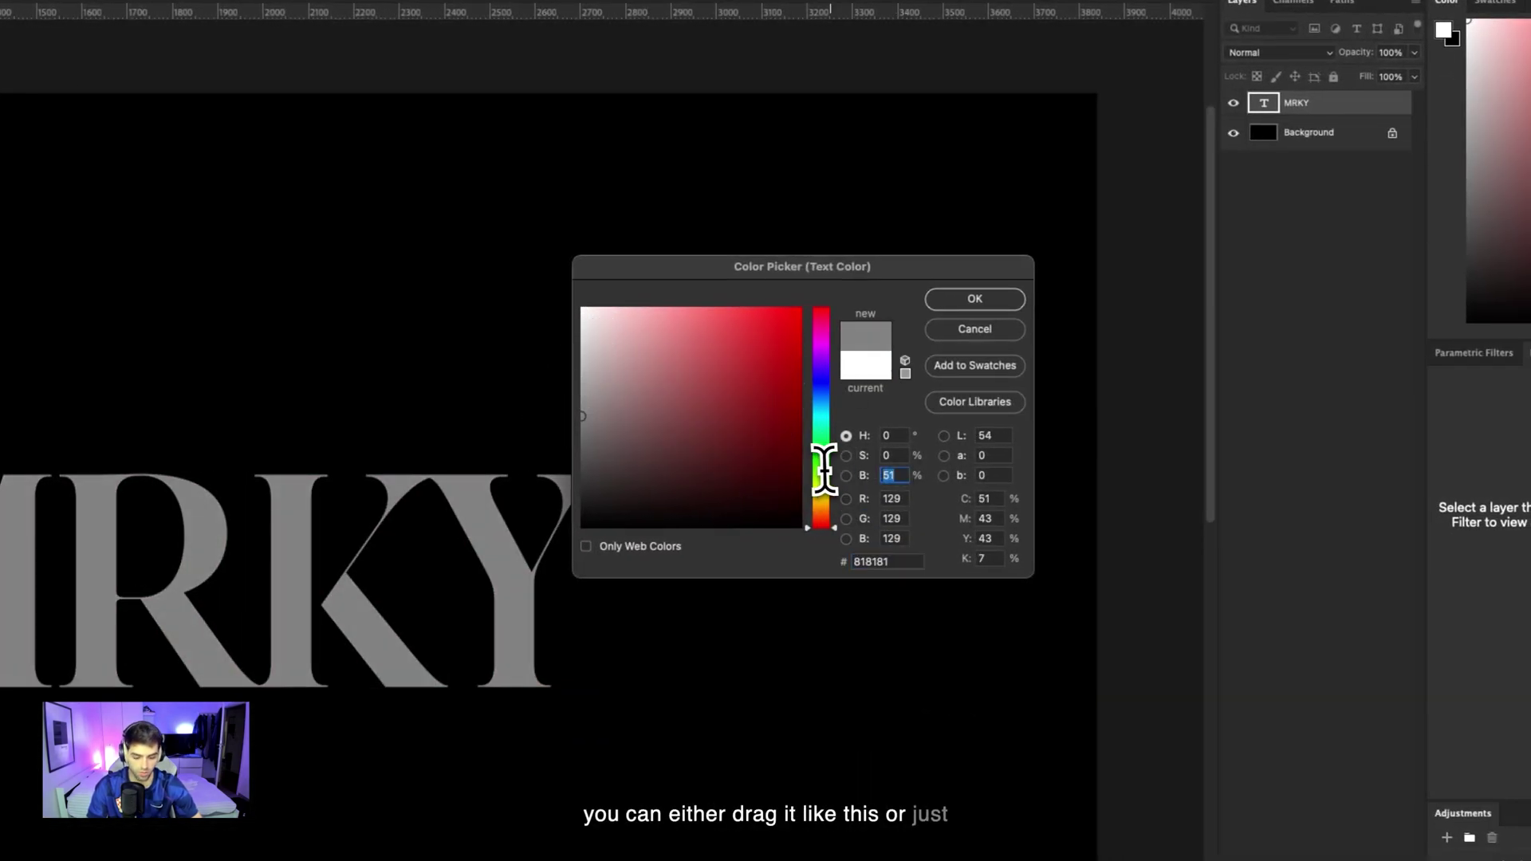
type("50")
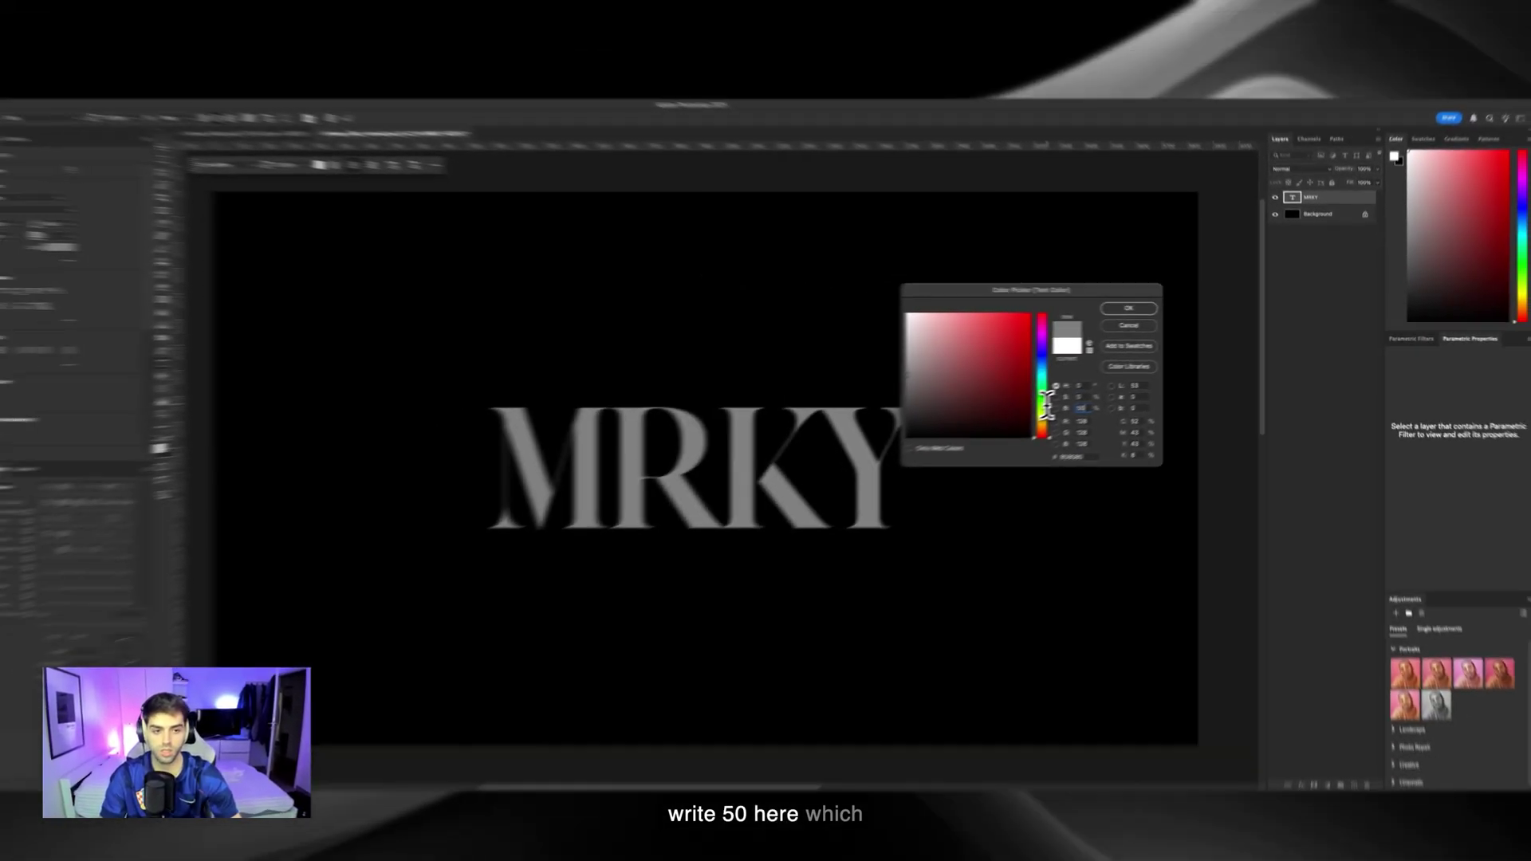
key("Return")
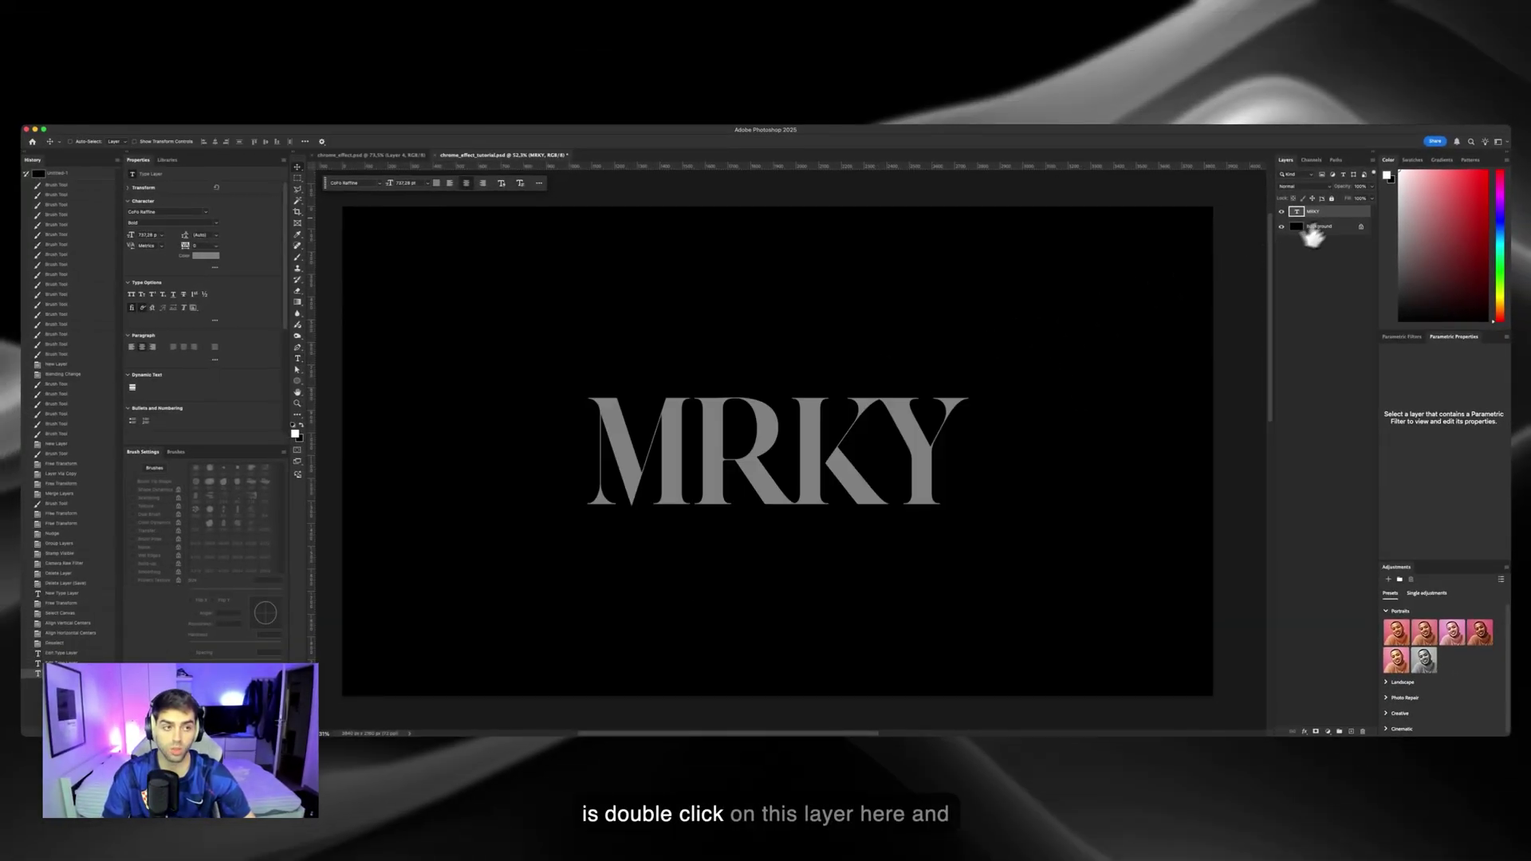
Apply a Bevel & Emboss layer style to the MRKY text with Inner Bevel, Smooth technique, 1000% depth and 20 px size.
double_click(1341, 212)
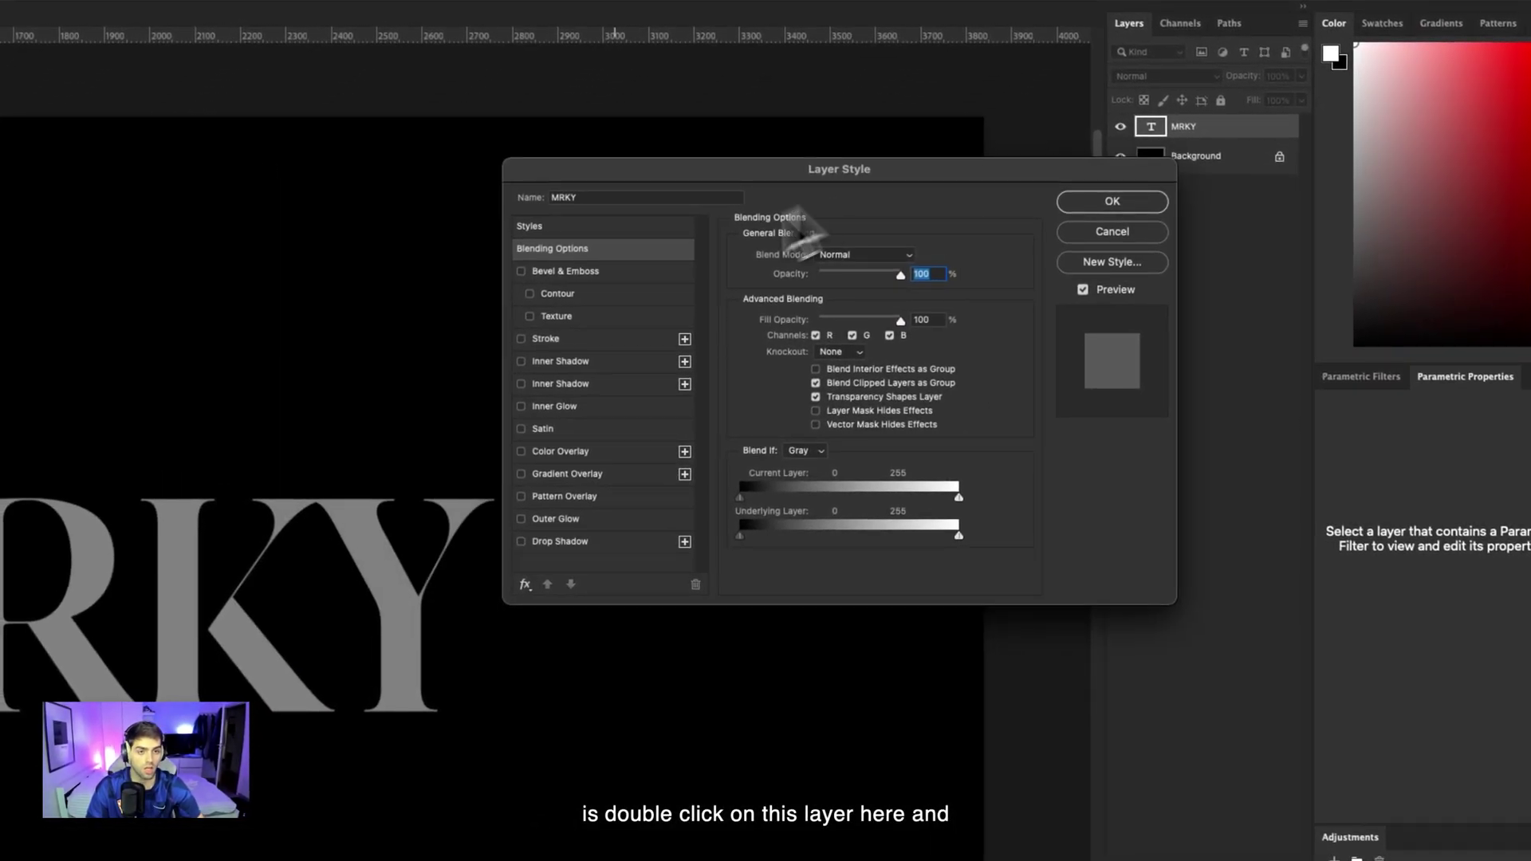
left_click(573, 275)
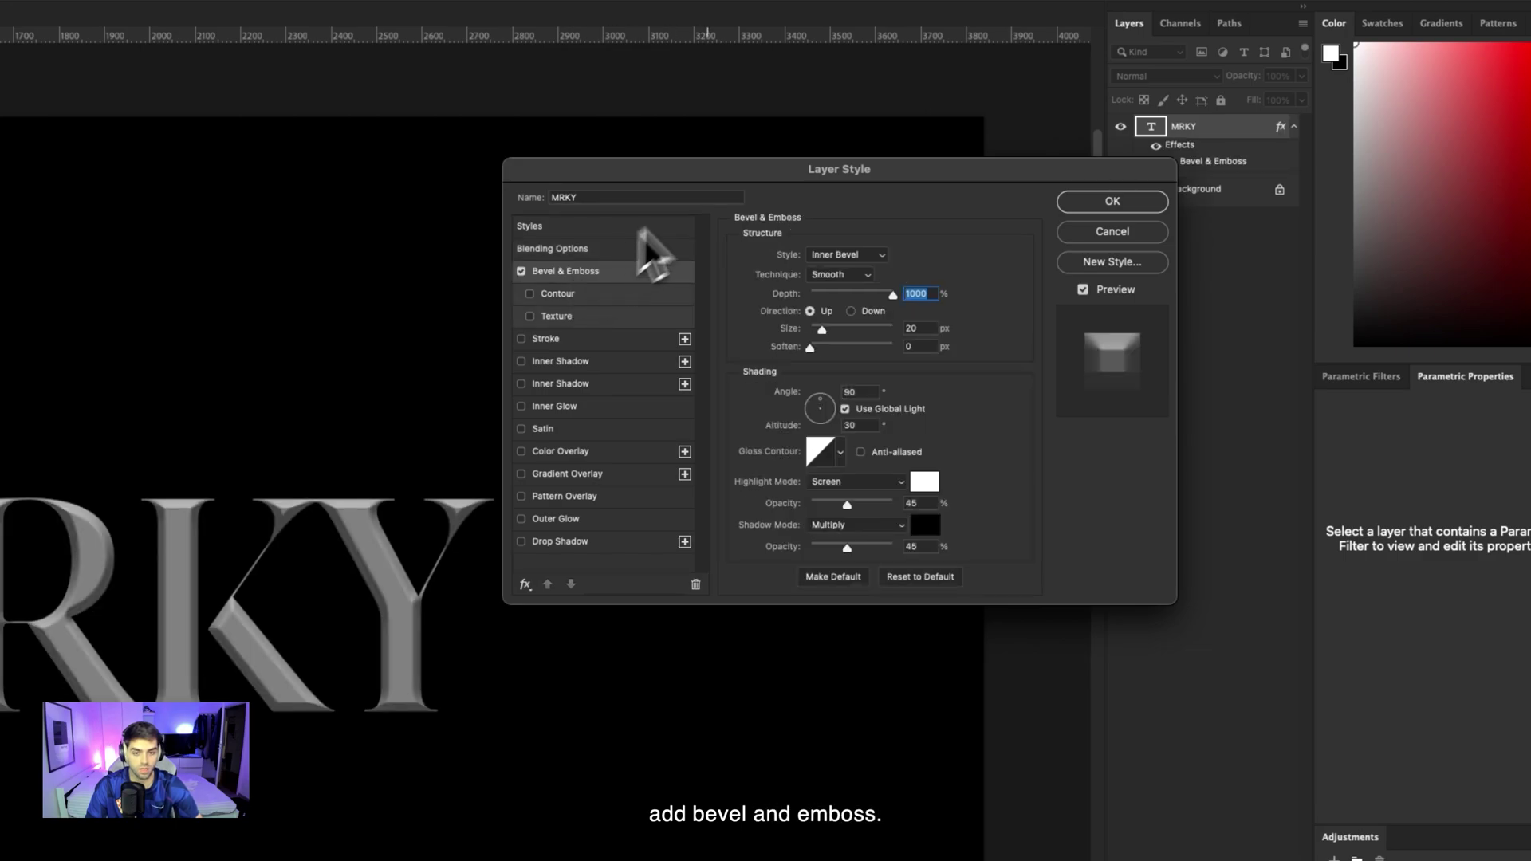
left_click_drag(751, 170, 787, 191)
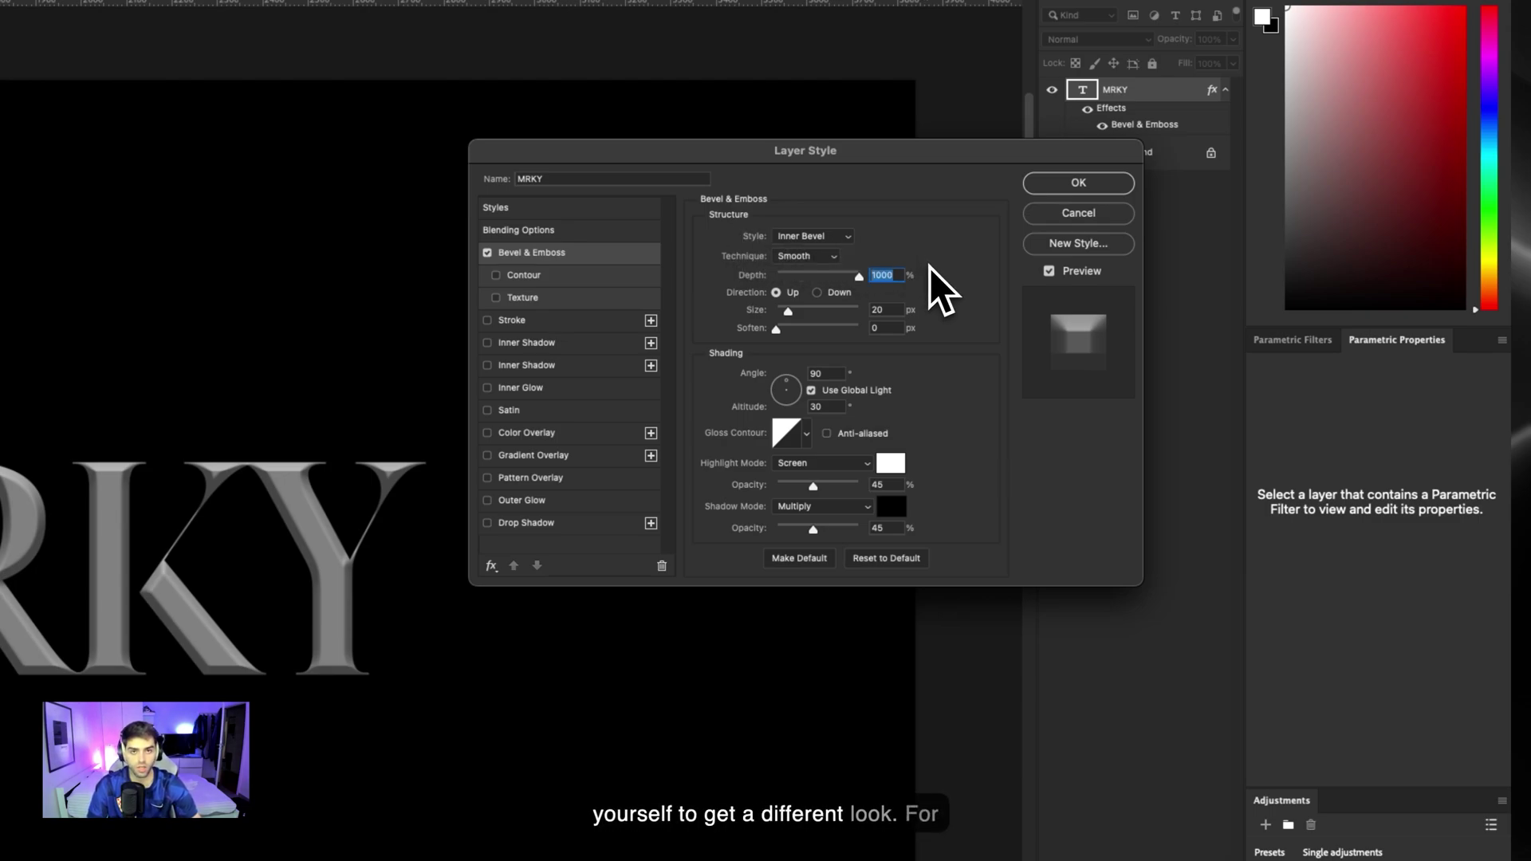
left_click(826, 256)
left_click(825, 275)
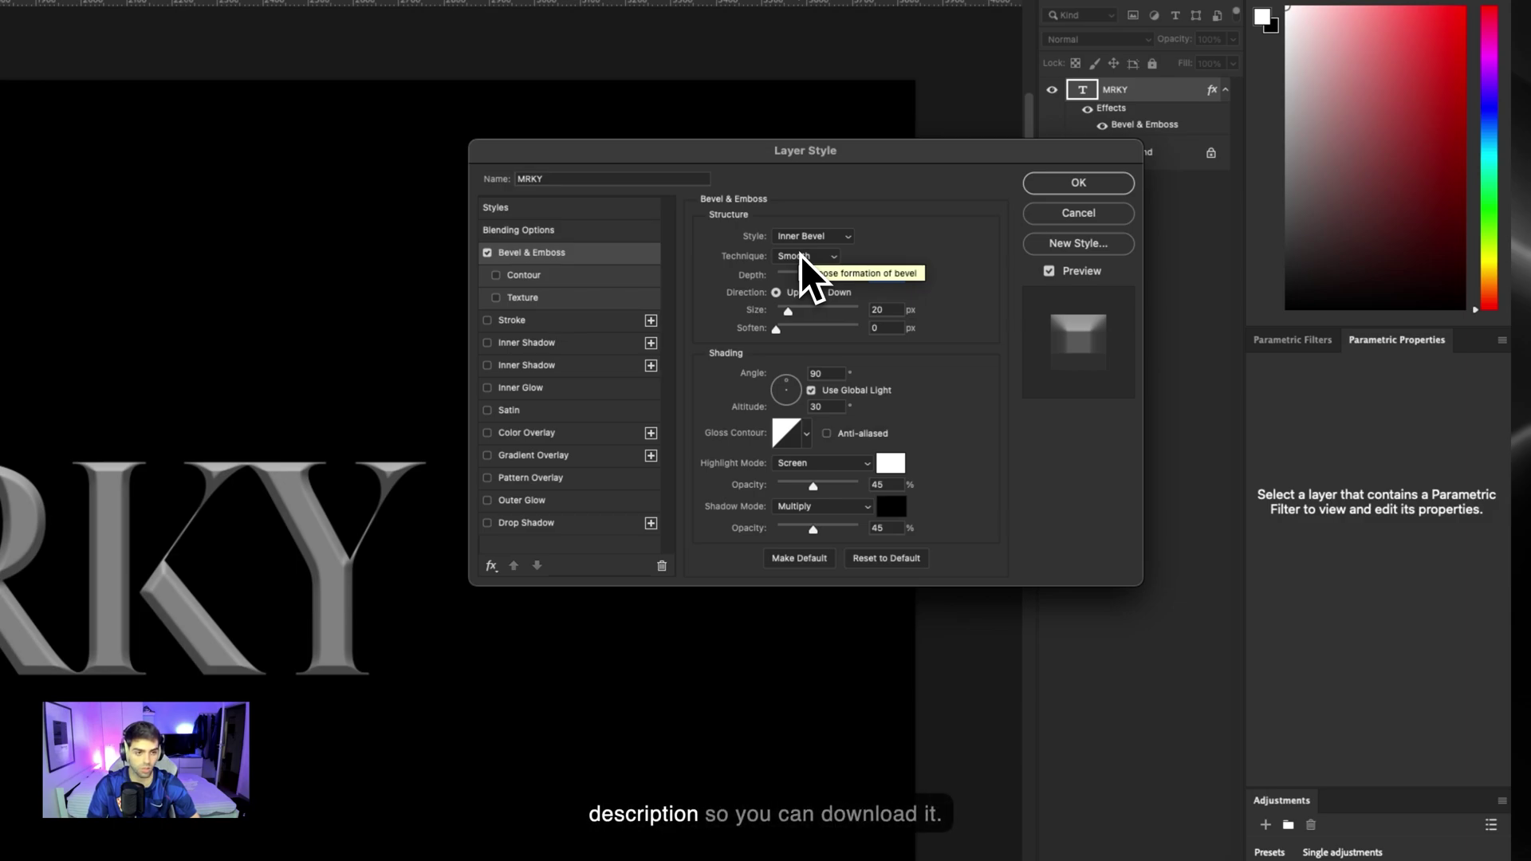
type("1000")
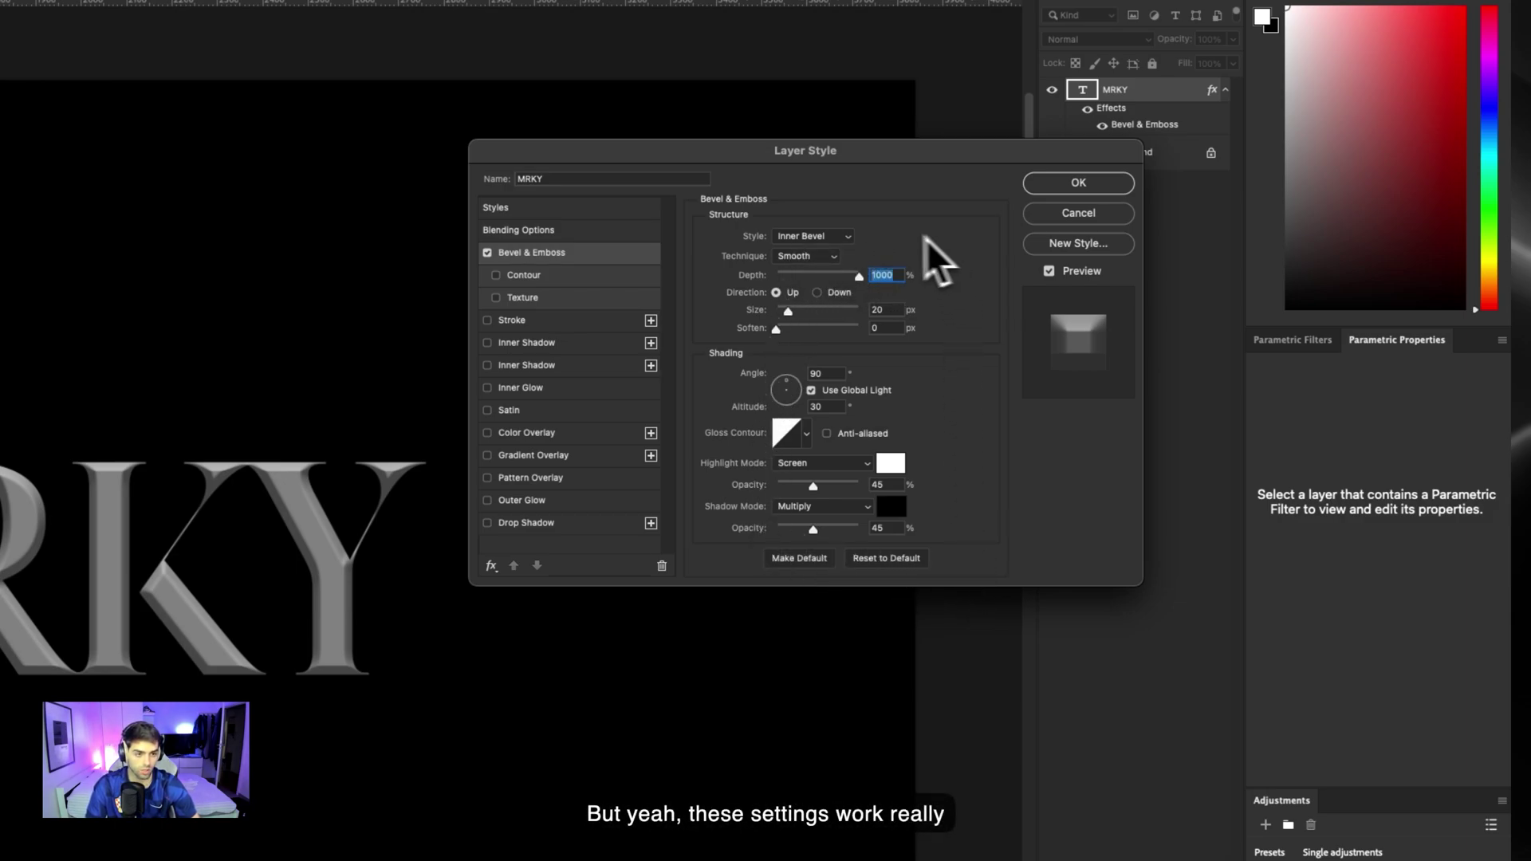
left_click(1109, 184)
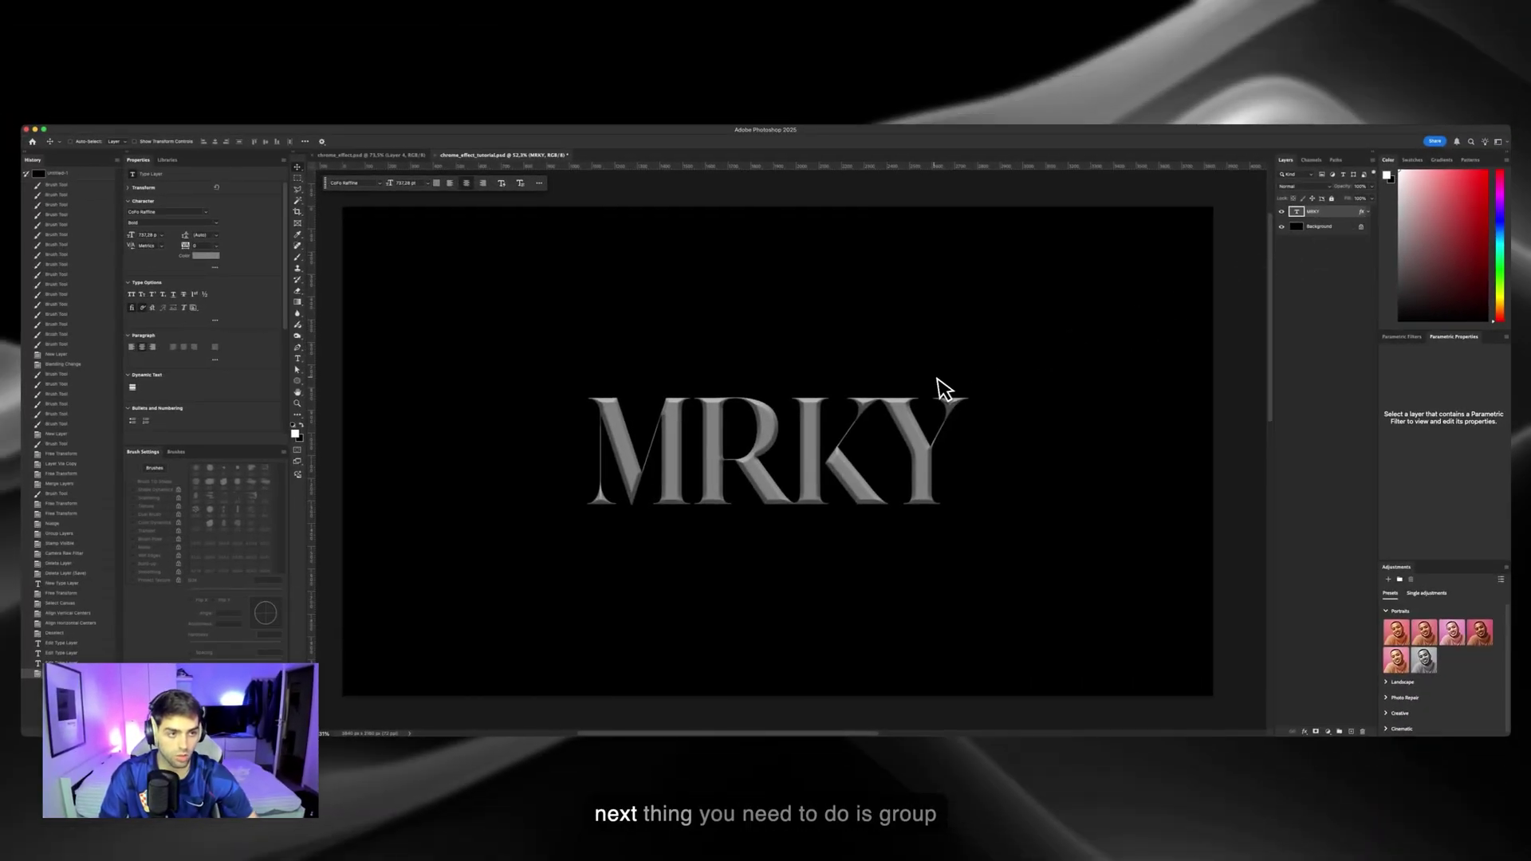
Group the MRKY text layer, collapse the group and name it "text".
key("super+g")
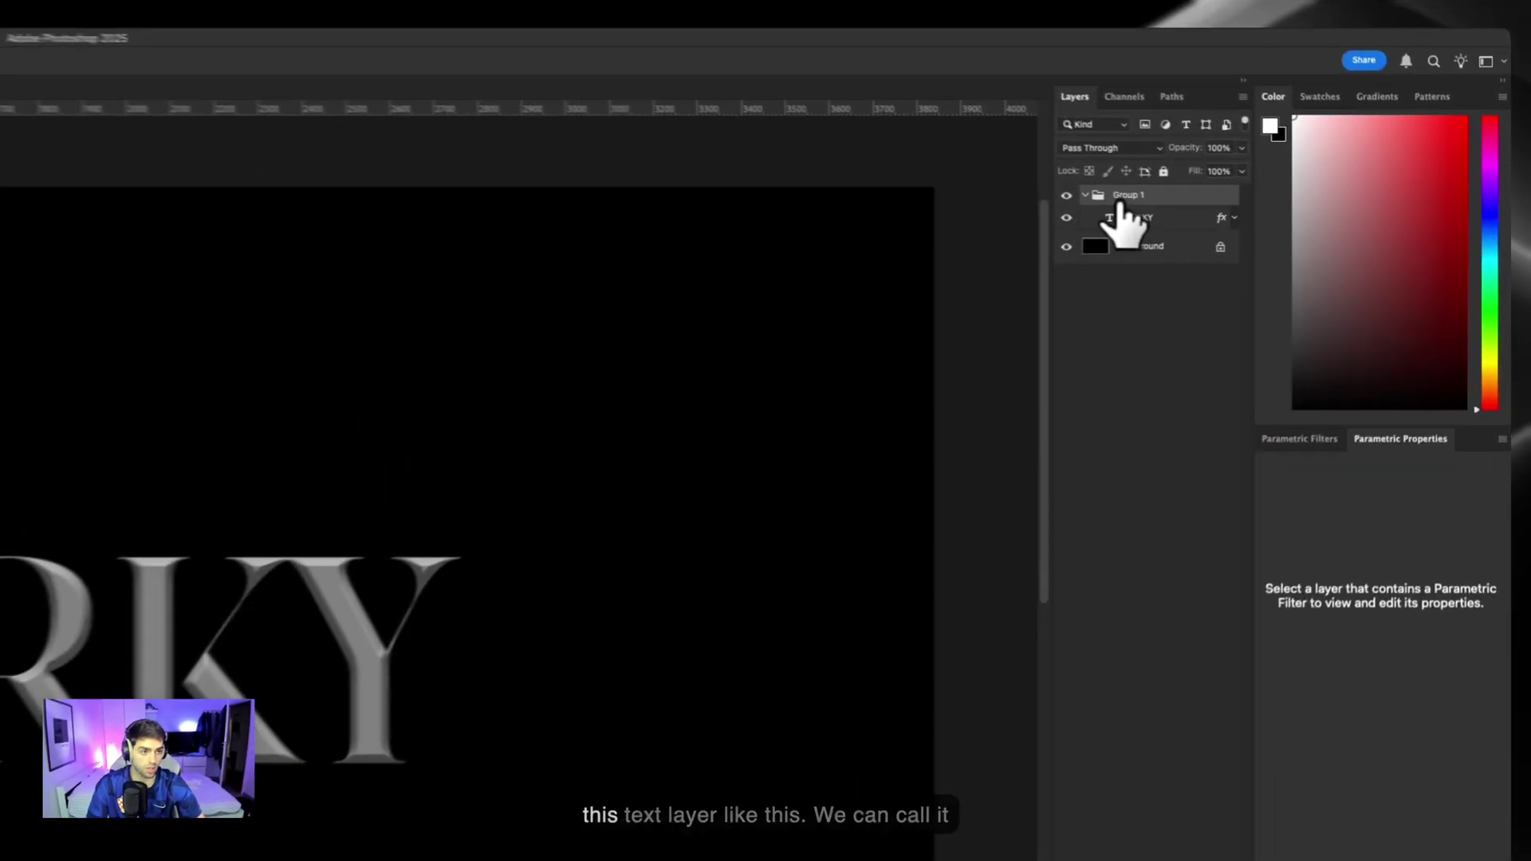
left_click(1073, 196)
left_click(1123, 194)
type("te")
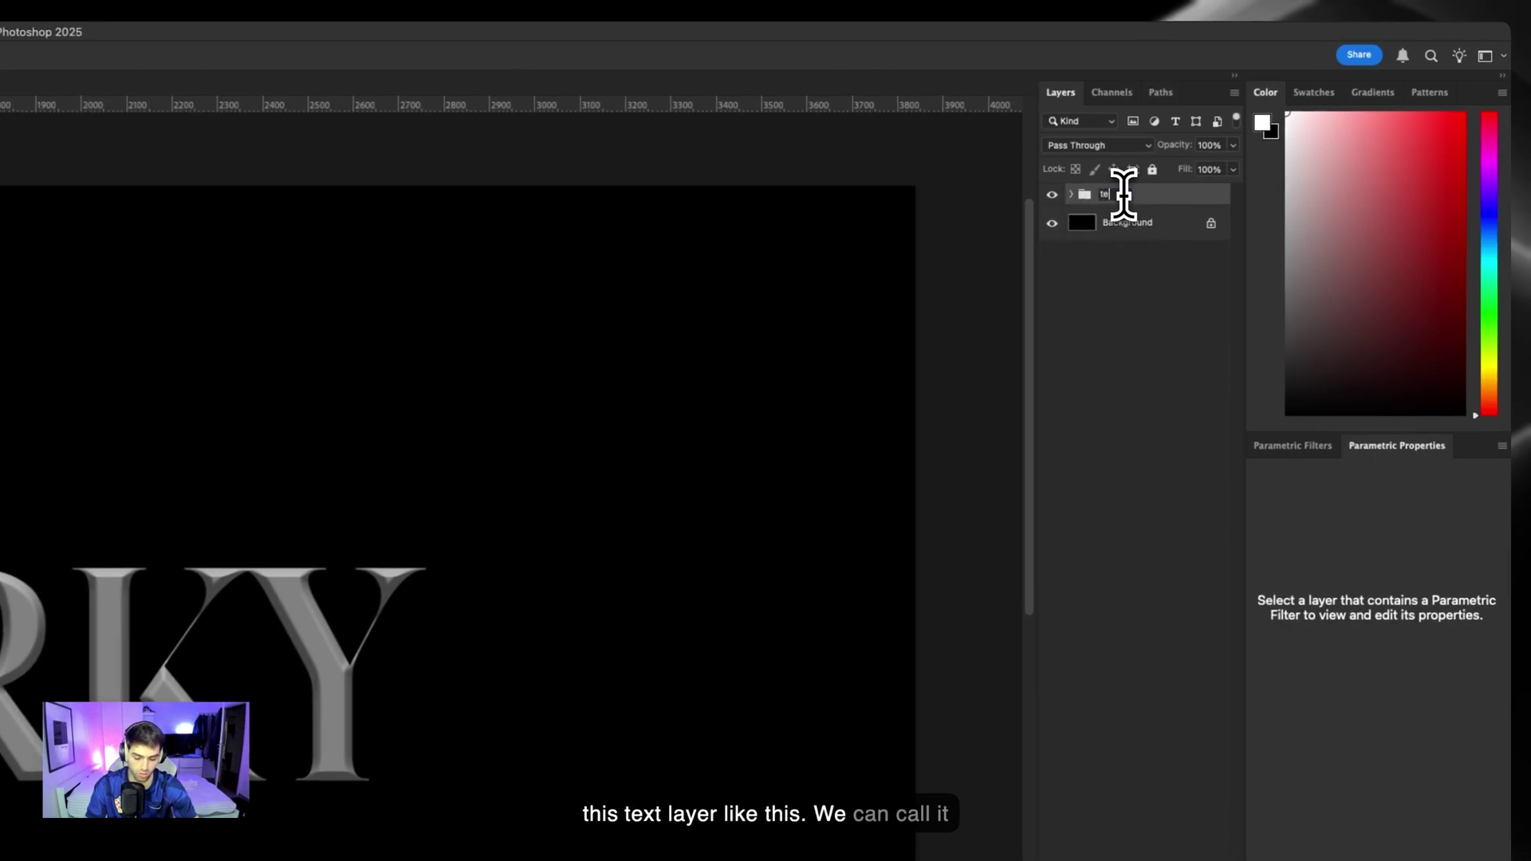
type("xtx")
key("Return")
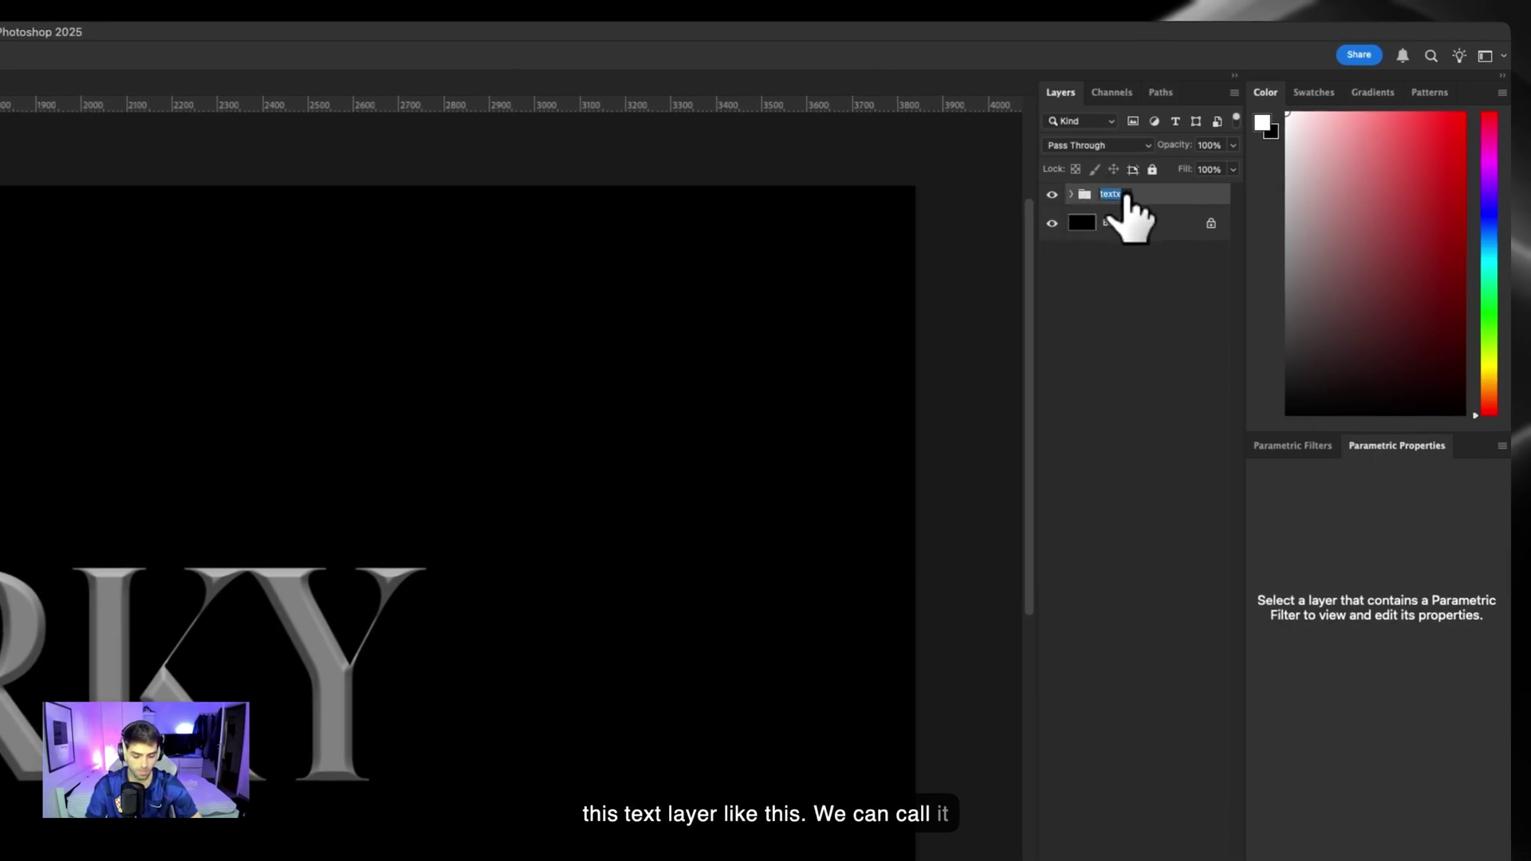
key("Return")
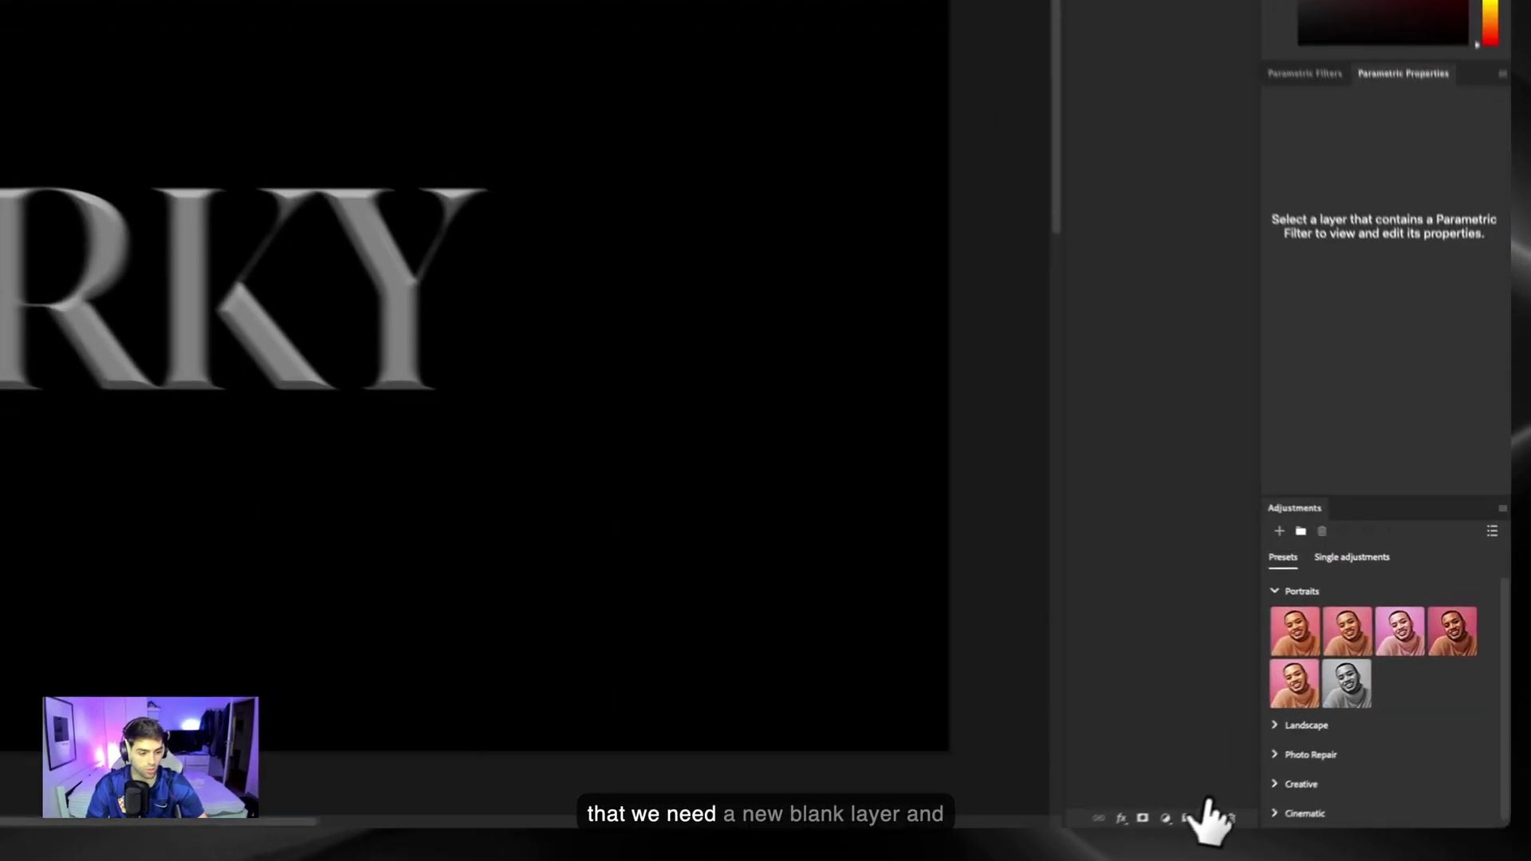
On a new layer above the text group, draw a vertical gradient over the letters' height, black above and white below.
left_click(1351, 732)
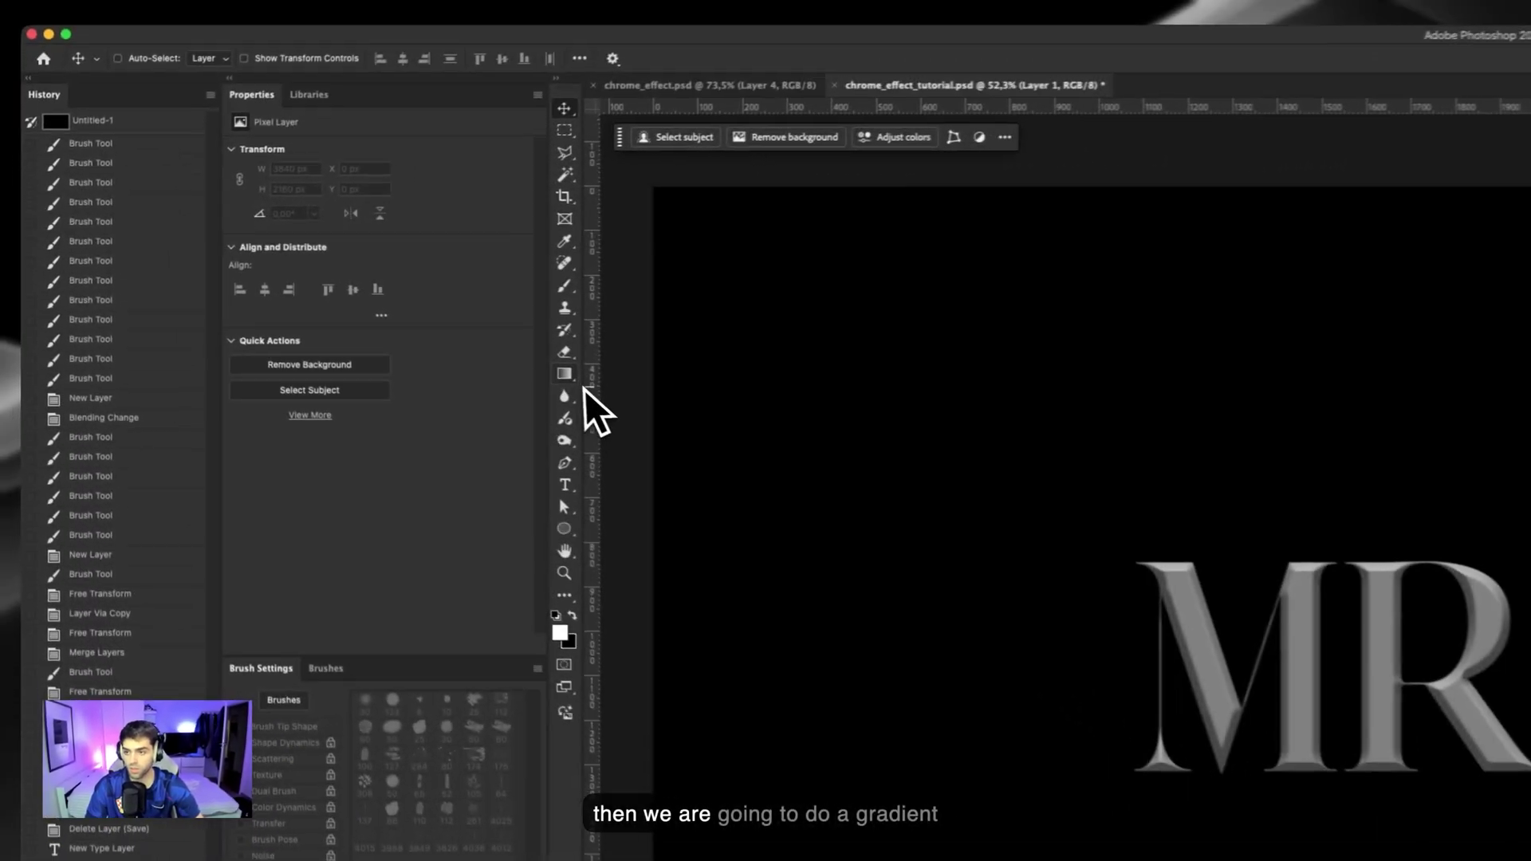
left_click(574, 382)
left_click(275, 58)
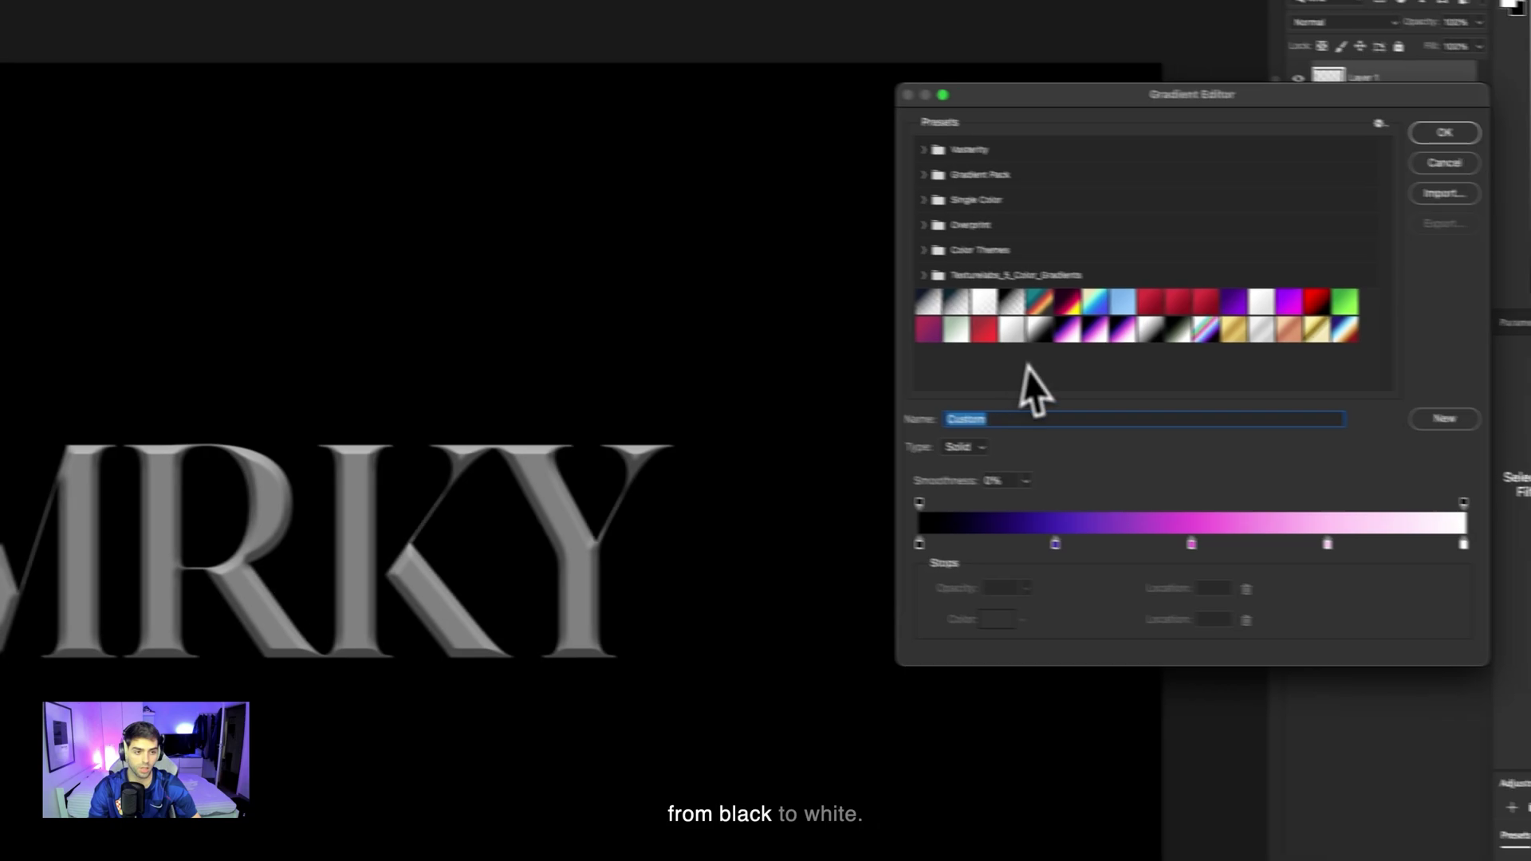
left_click(1021, 338)
key("Return")
left_click_drag(287, 418, 289, 671)
key("super+z")
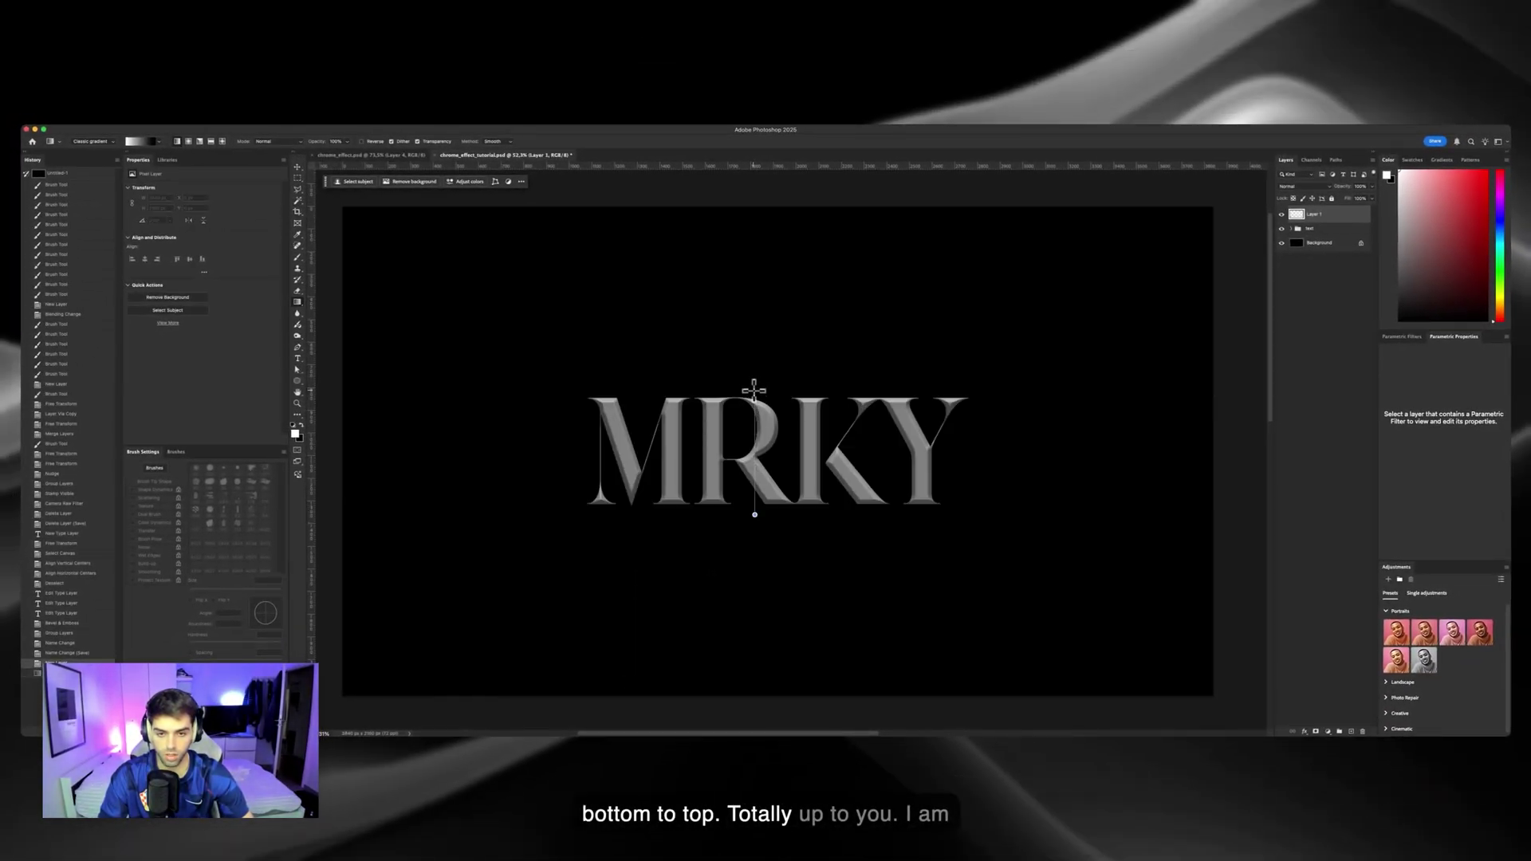
left_click_drag(753, 391, 754, 389)
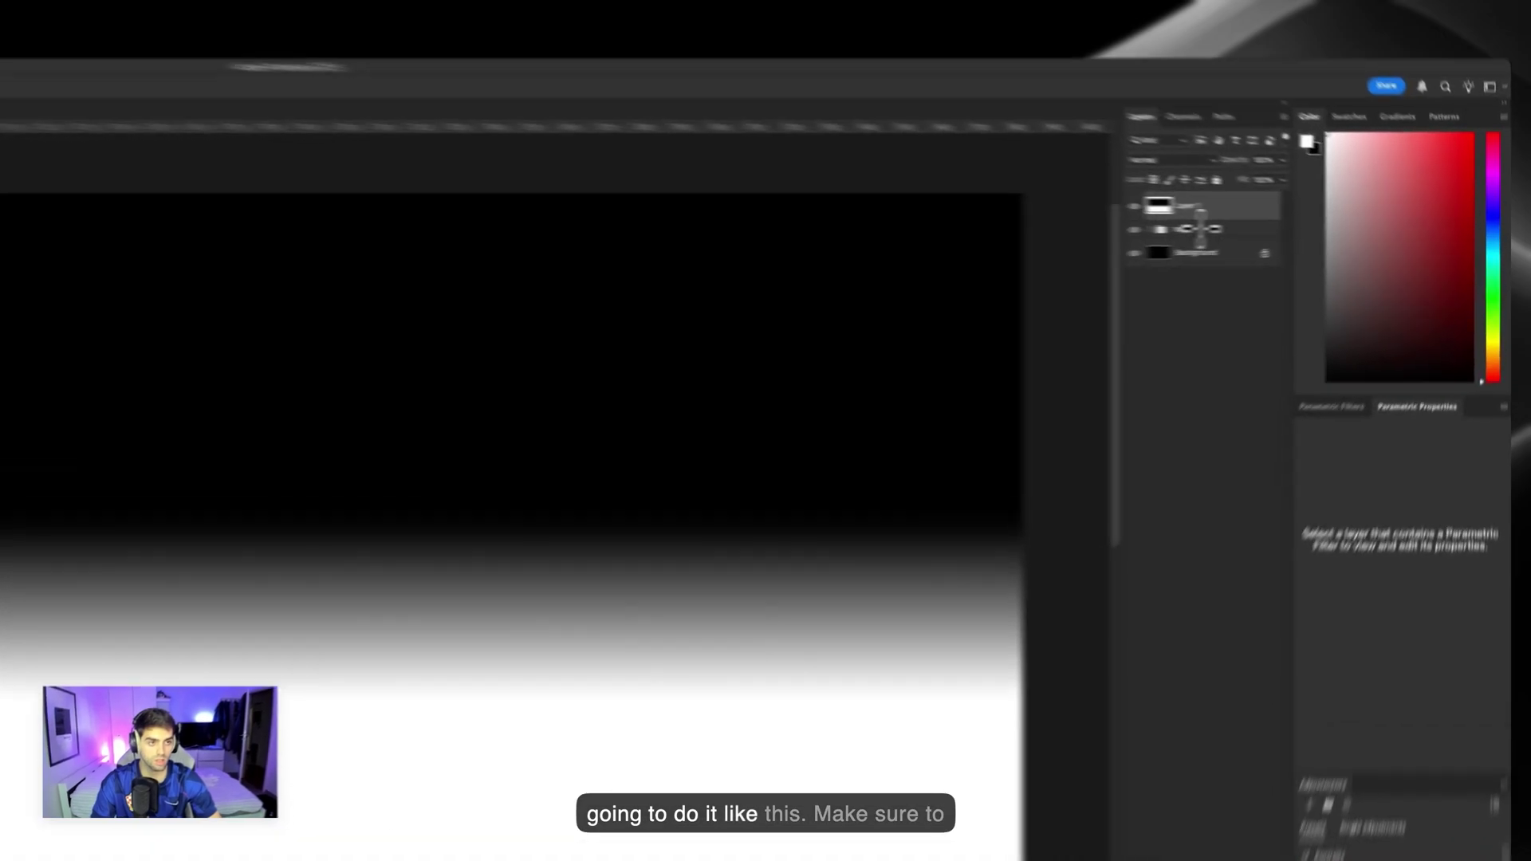
Clip the gradient layer to the text group and set its blending mode to Overlay.
left_click(1196, 219, "alt")
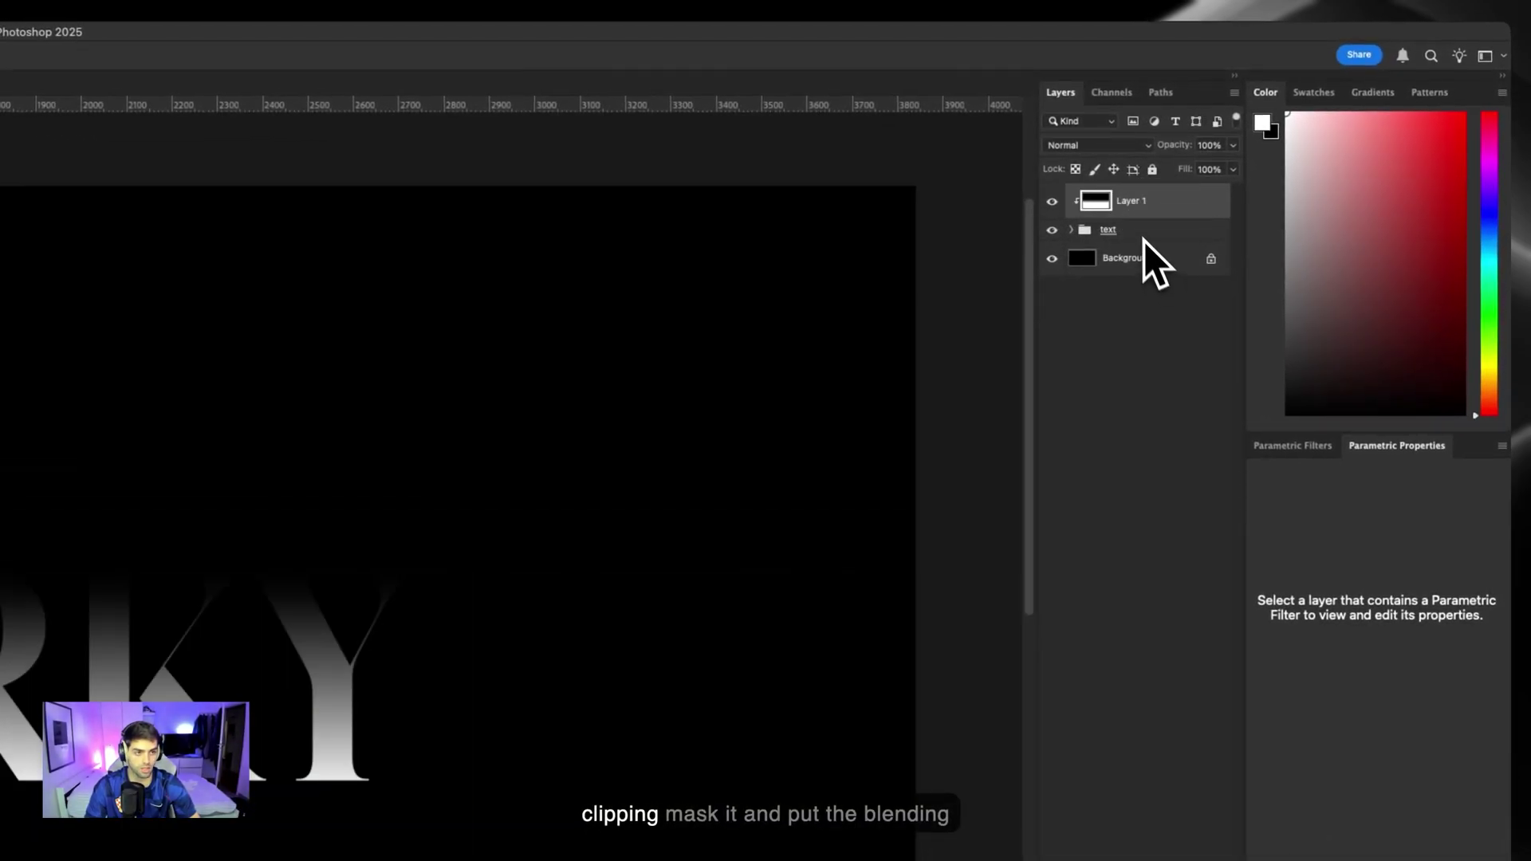
left_click(1084, 151)
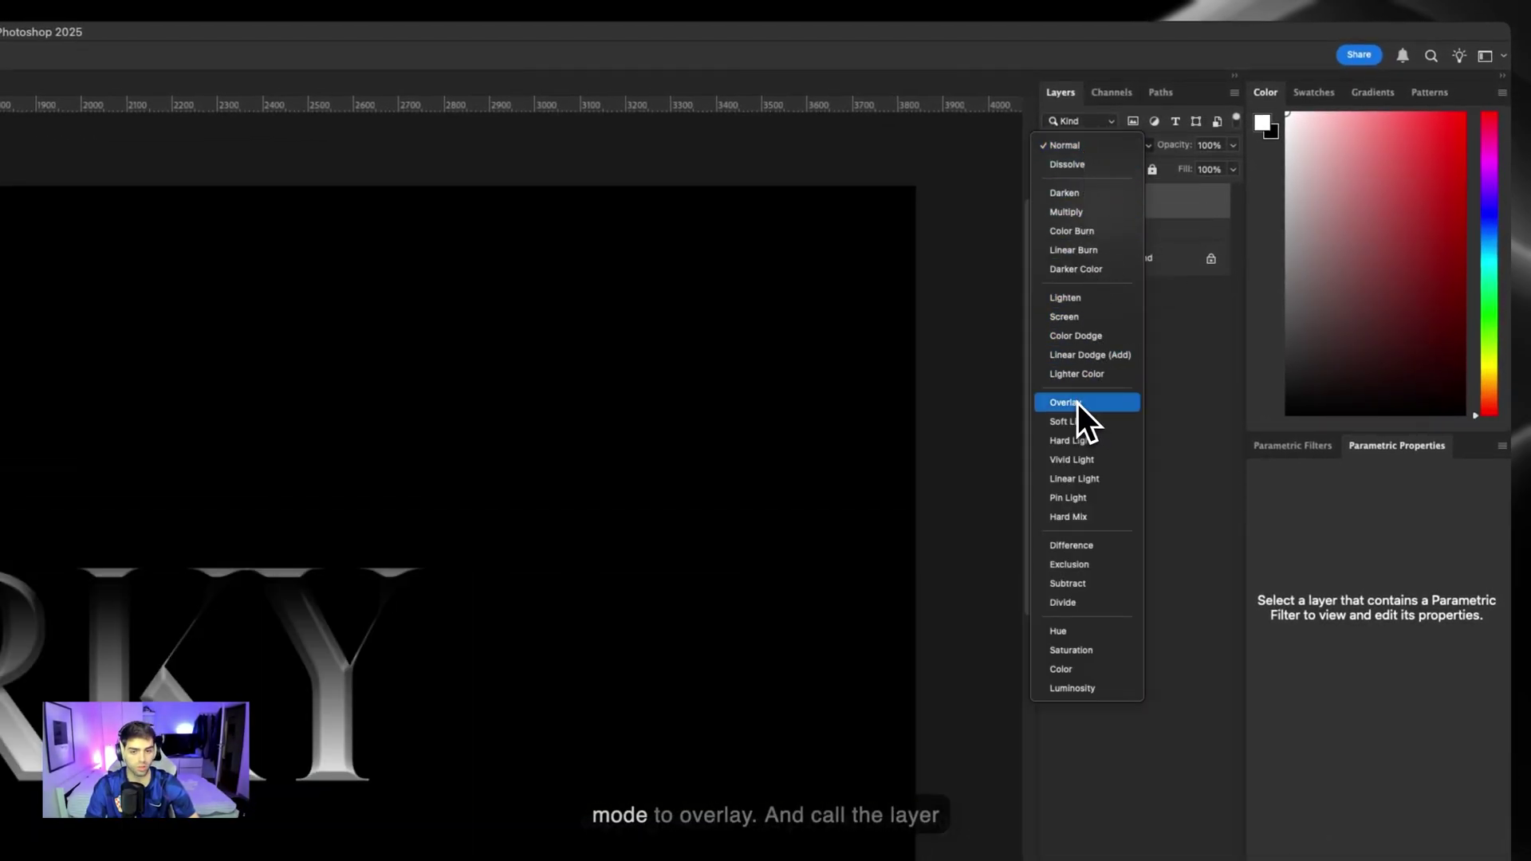
left_click(1079, 404)
Rename the clipped gradient layer "overlay".
double_click(1145, 202)
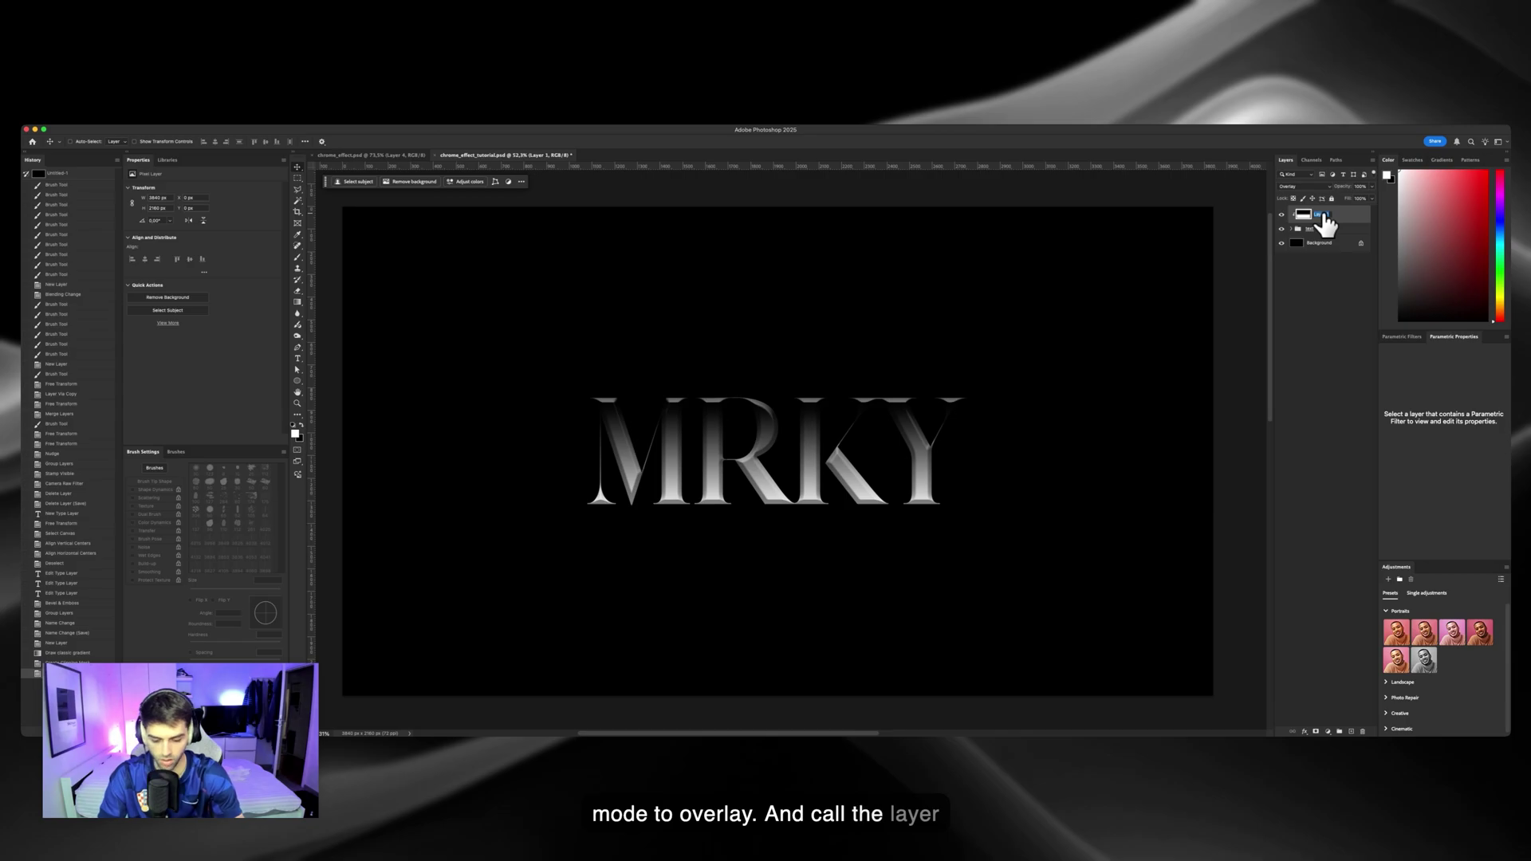
type("overlay")
key("Return")
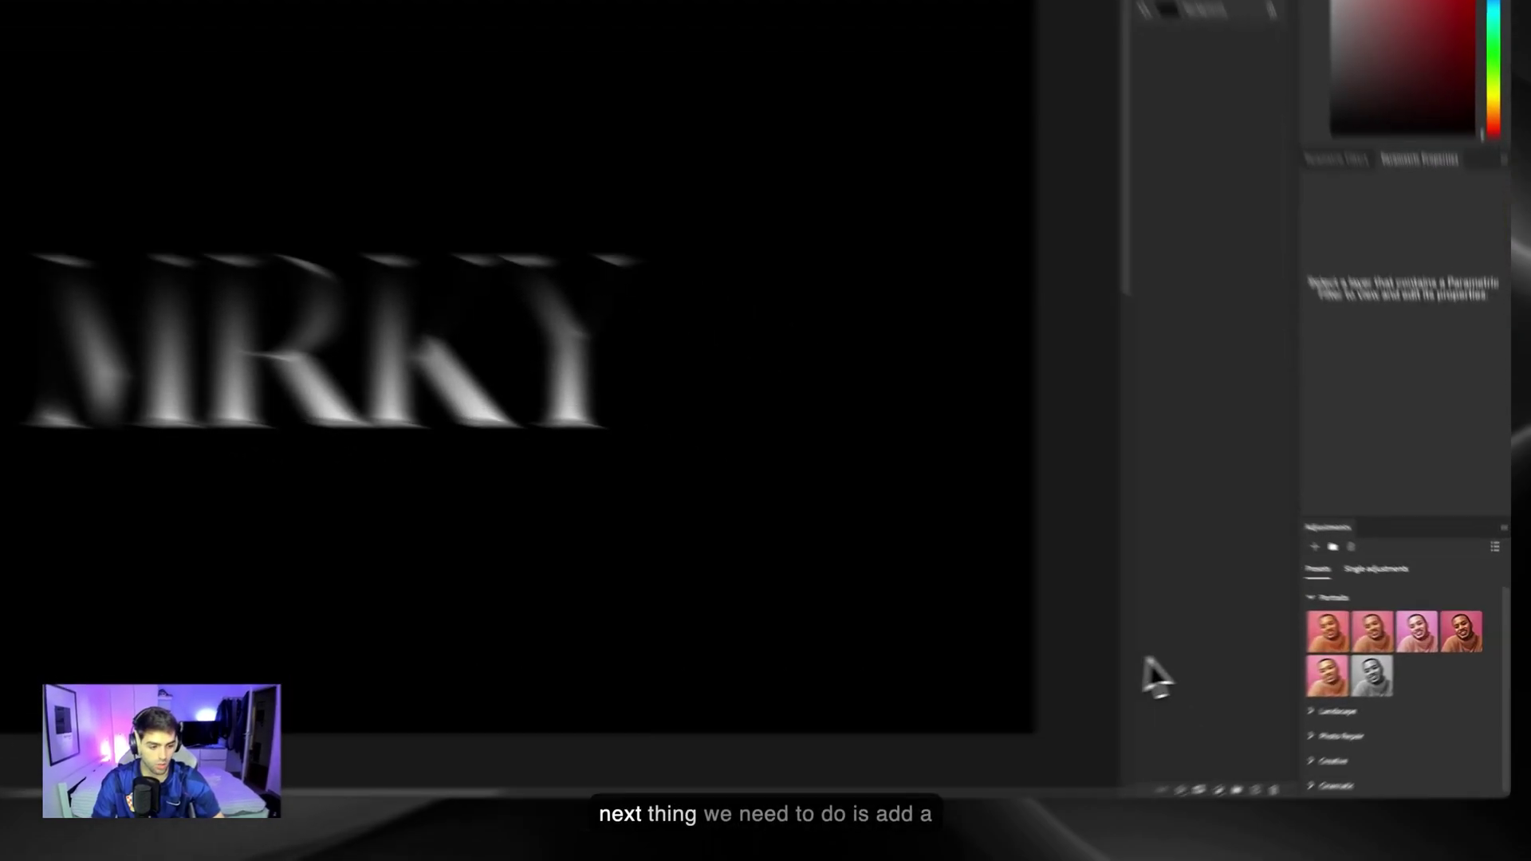
Add a Gradient Map adjustment layer above the overlay layer and clip it to the text group.
left_click(1328, 731)
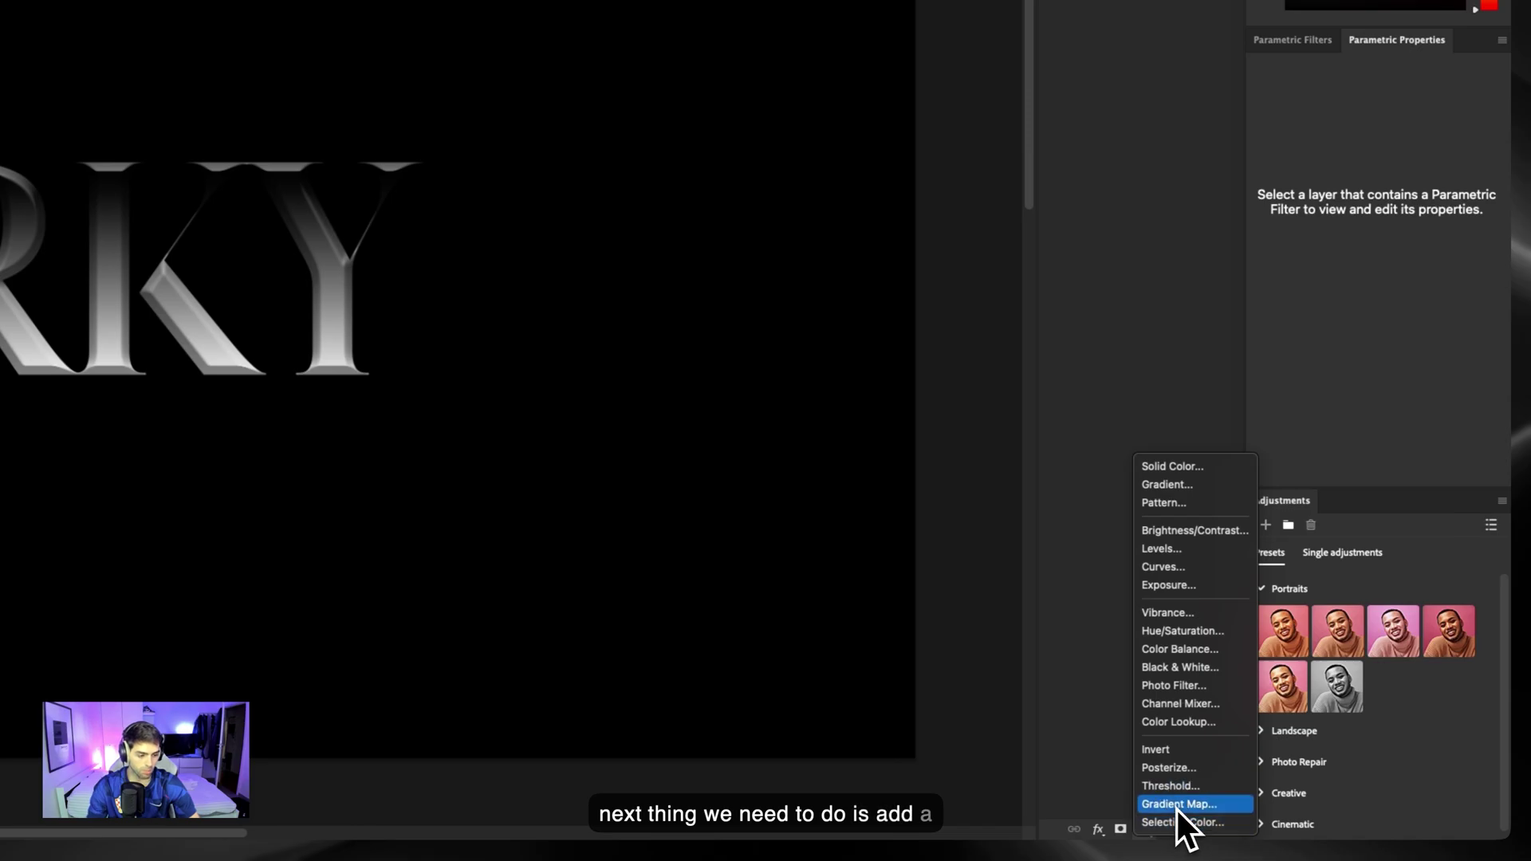
left_click(1176, 807)
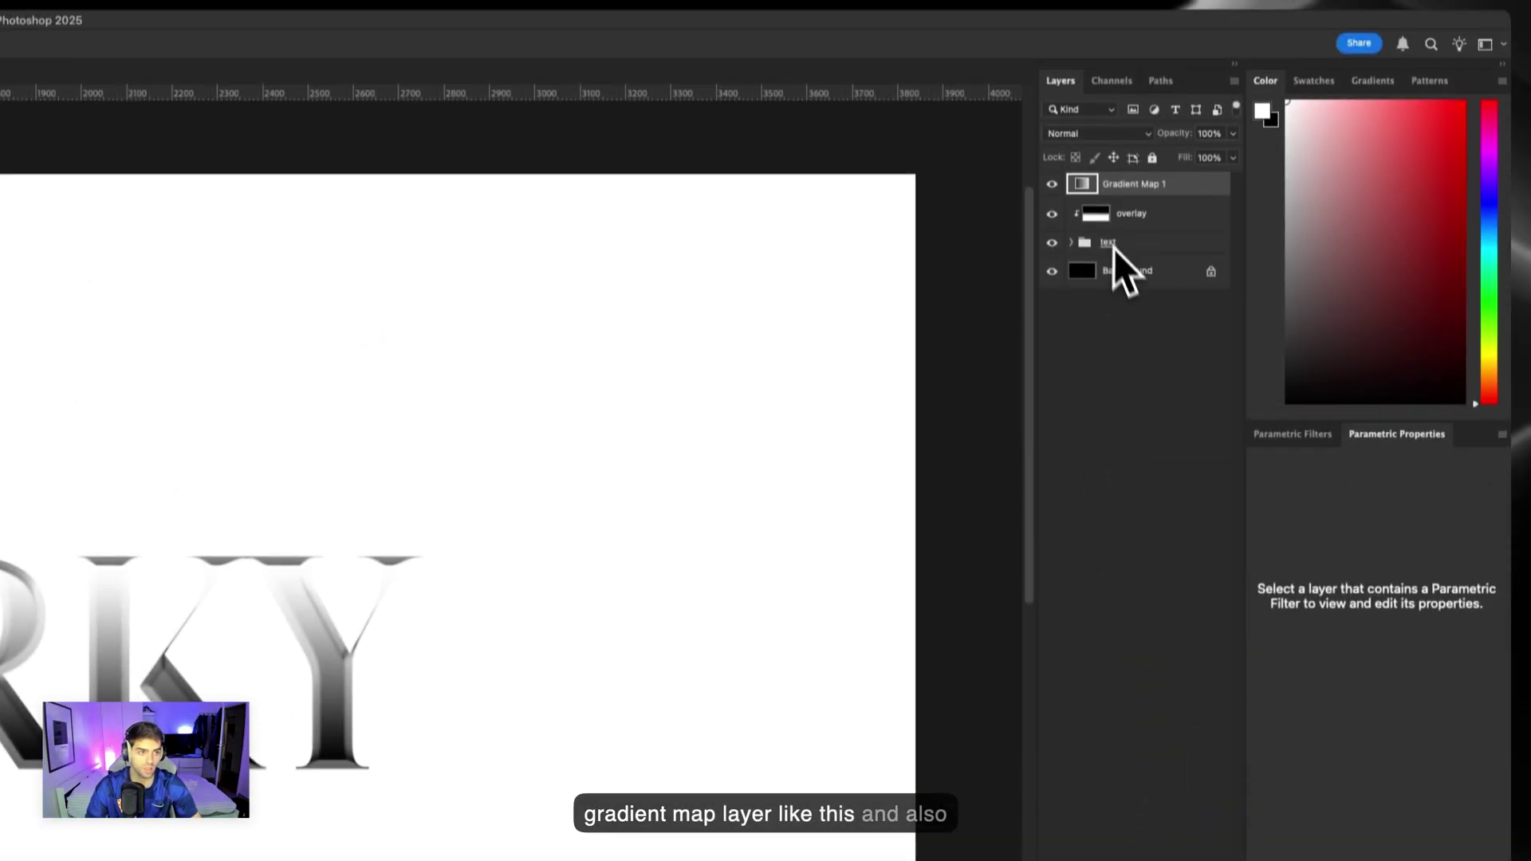
left_click(1101, 198, "alt")
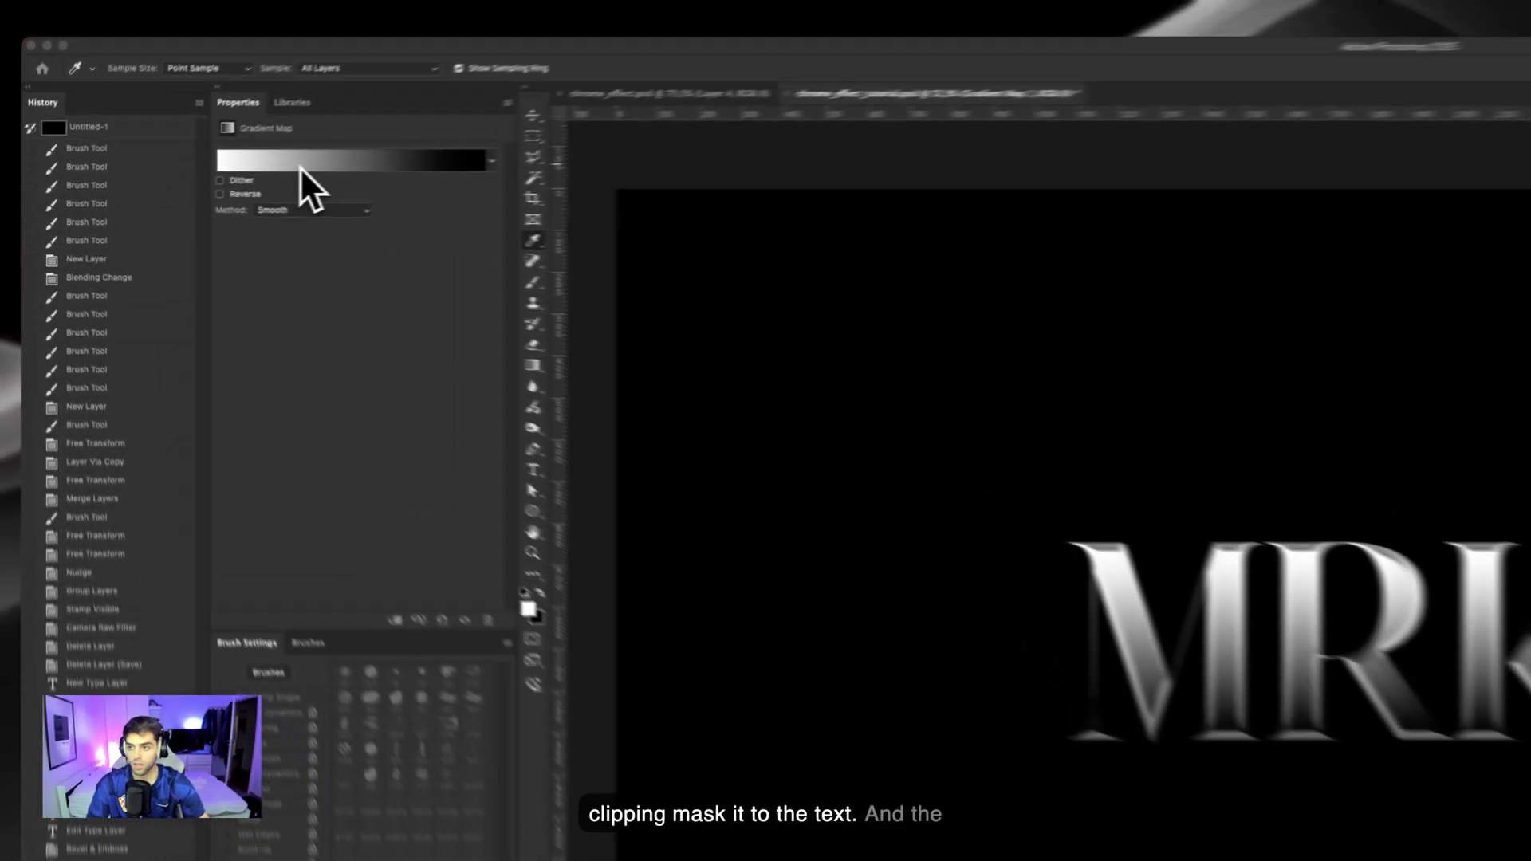
Set the gradient map's gradient to the preset running from black through dark blue, purple and pink to white.
left_click(181, 205)
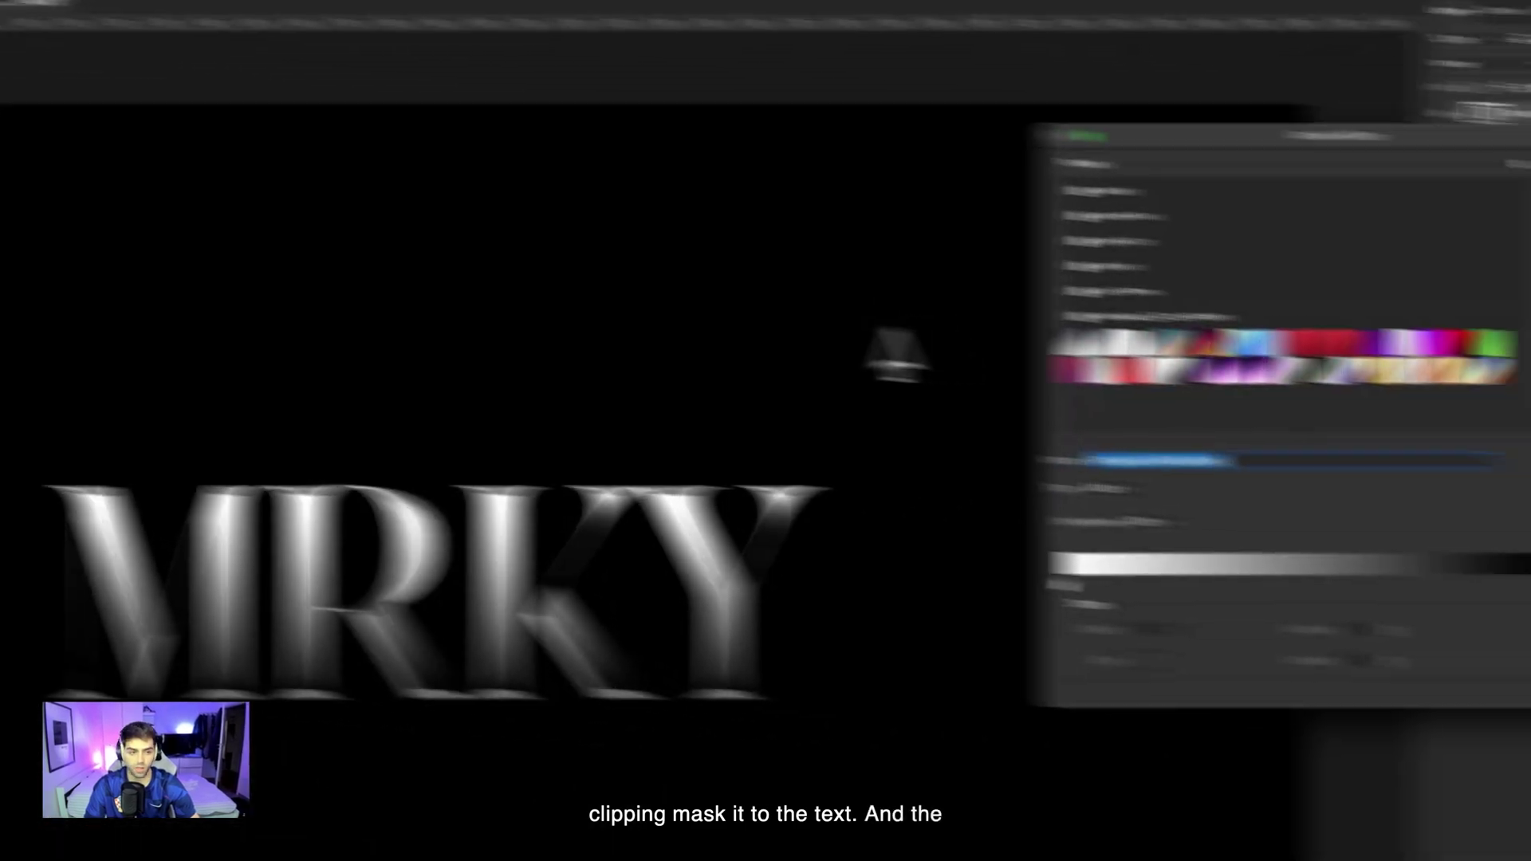
left_click(1210, 371)
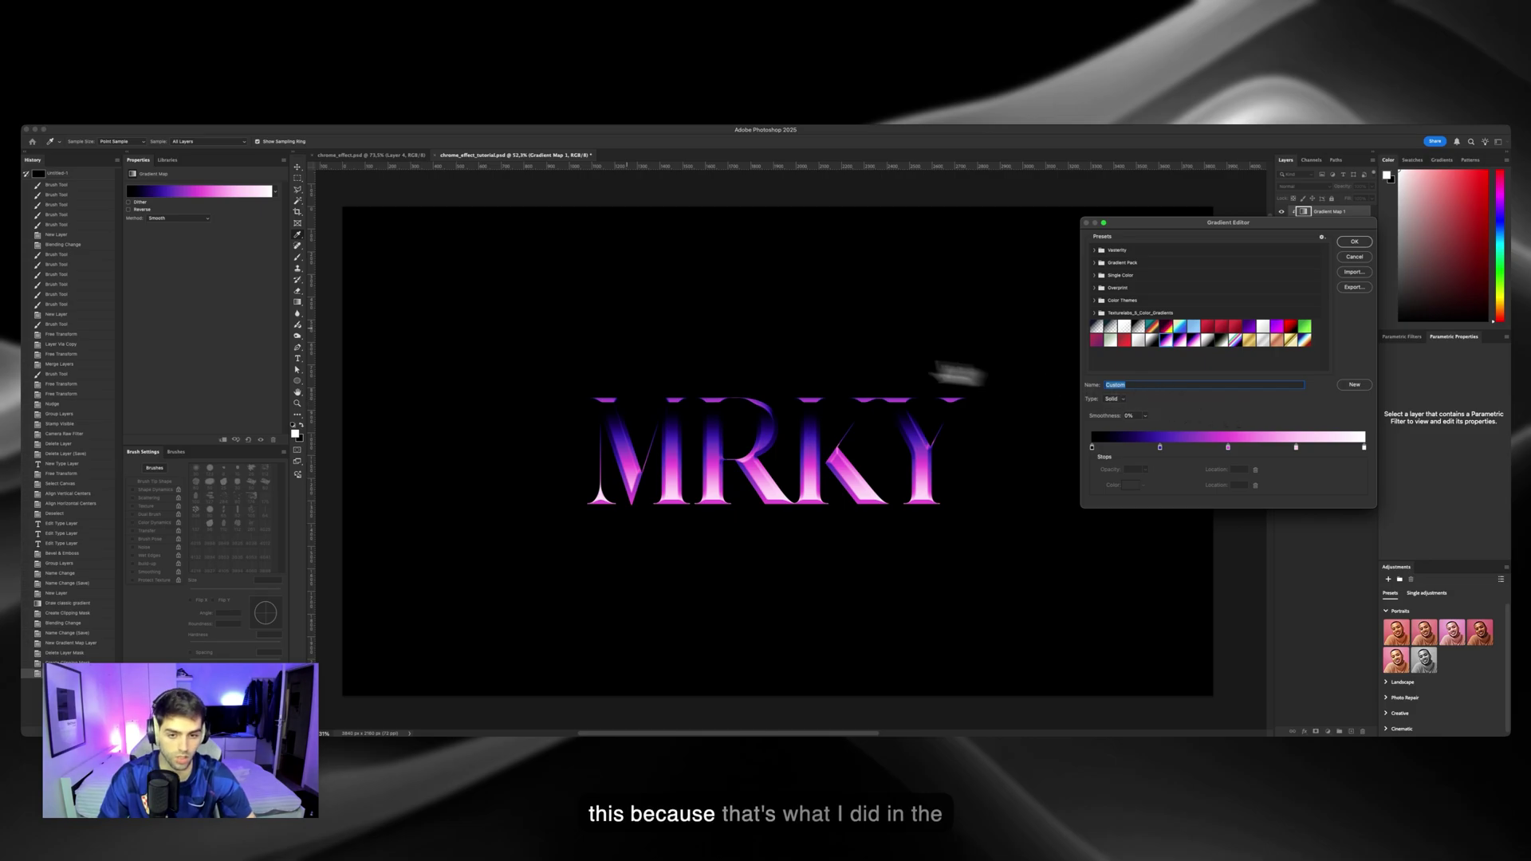
left_click(1354, 241)
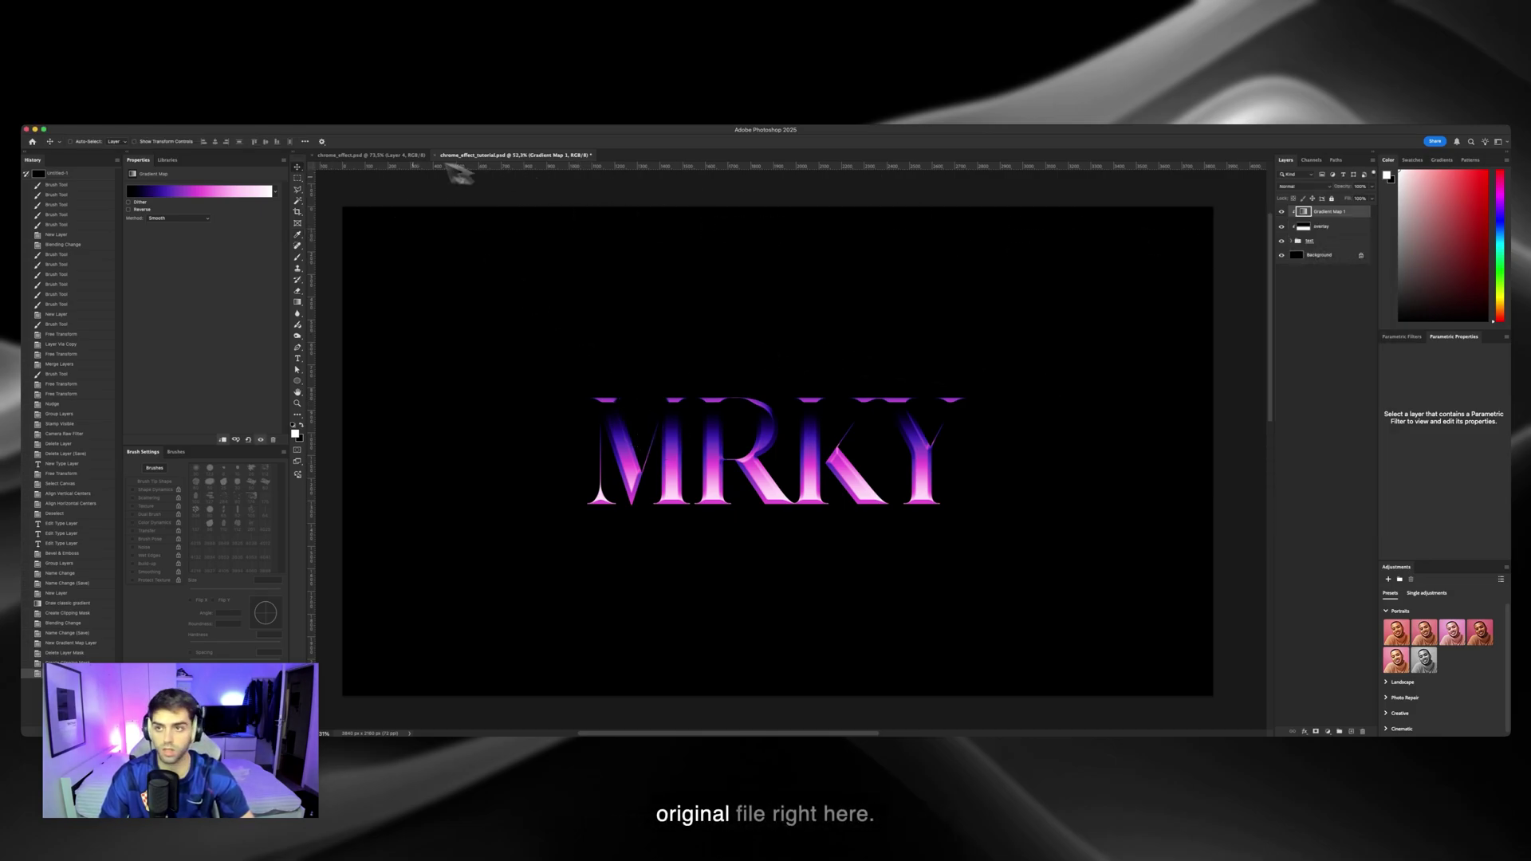
left_click(374, 155)
left_click(491, 155)
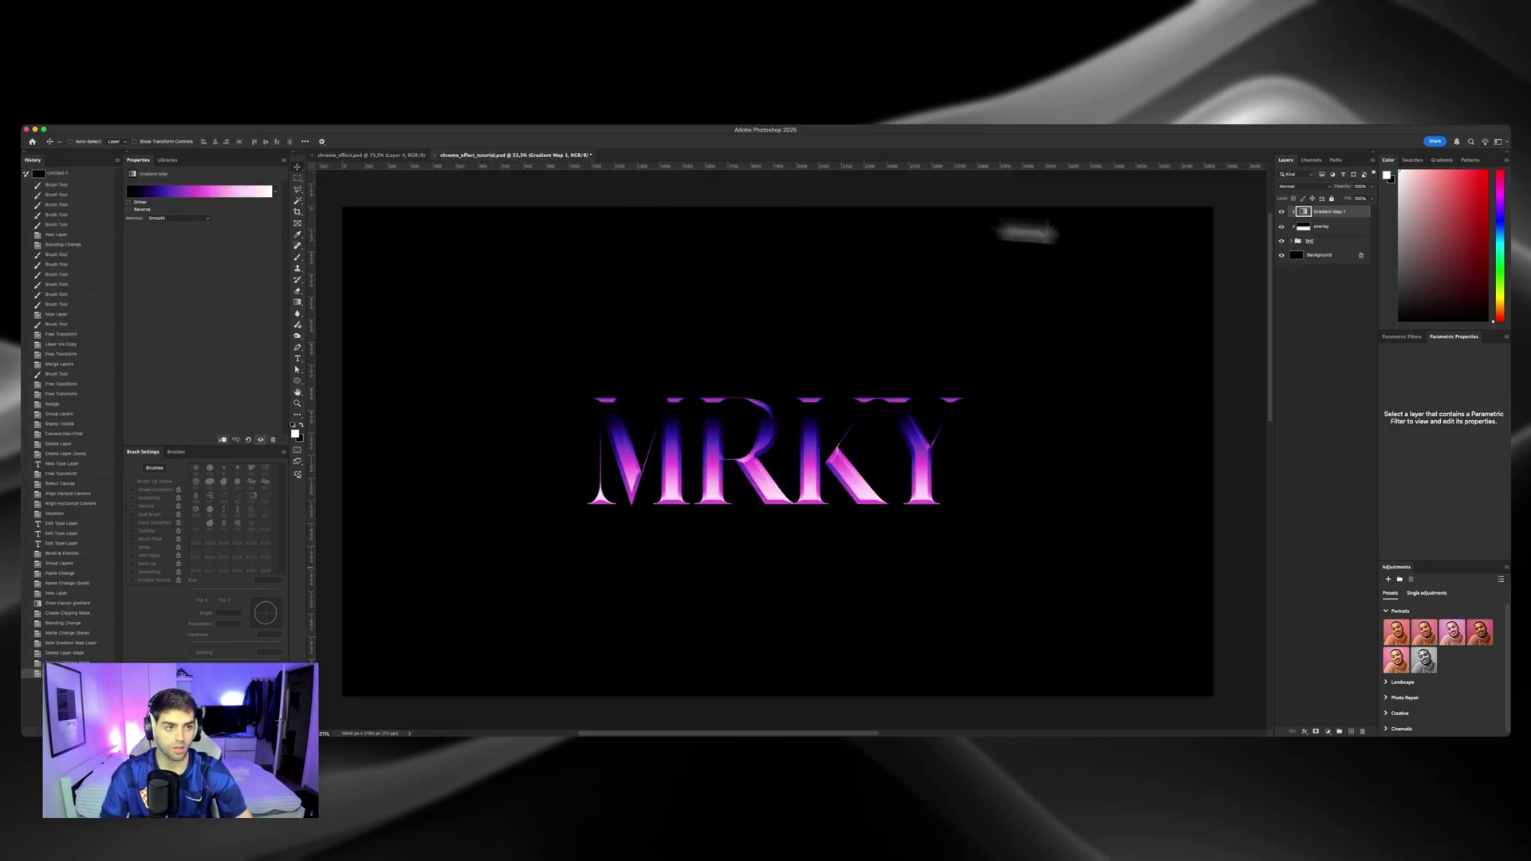
Add a Curves adjustment layer between the overlay and Gradient Map layers, clipped to the text group, and delete its layer mask.
left_click(1340, 229)
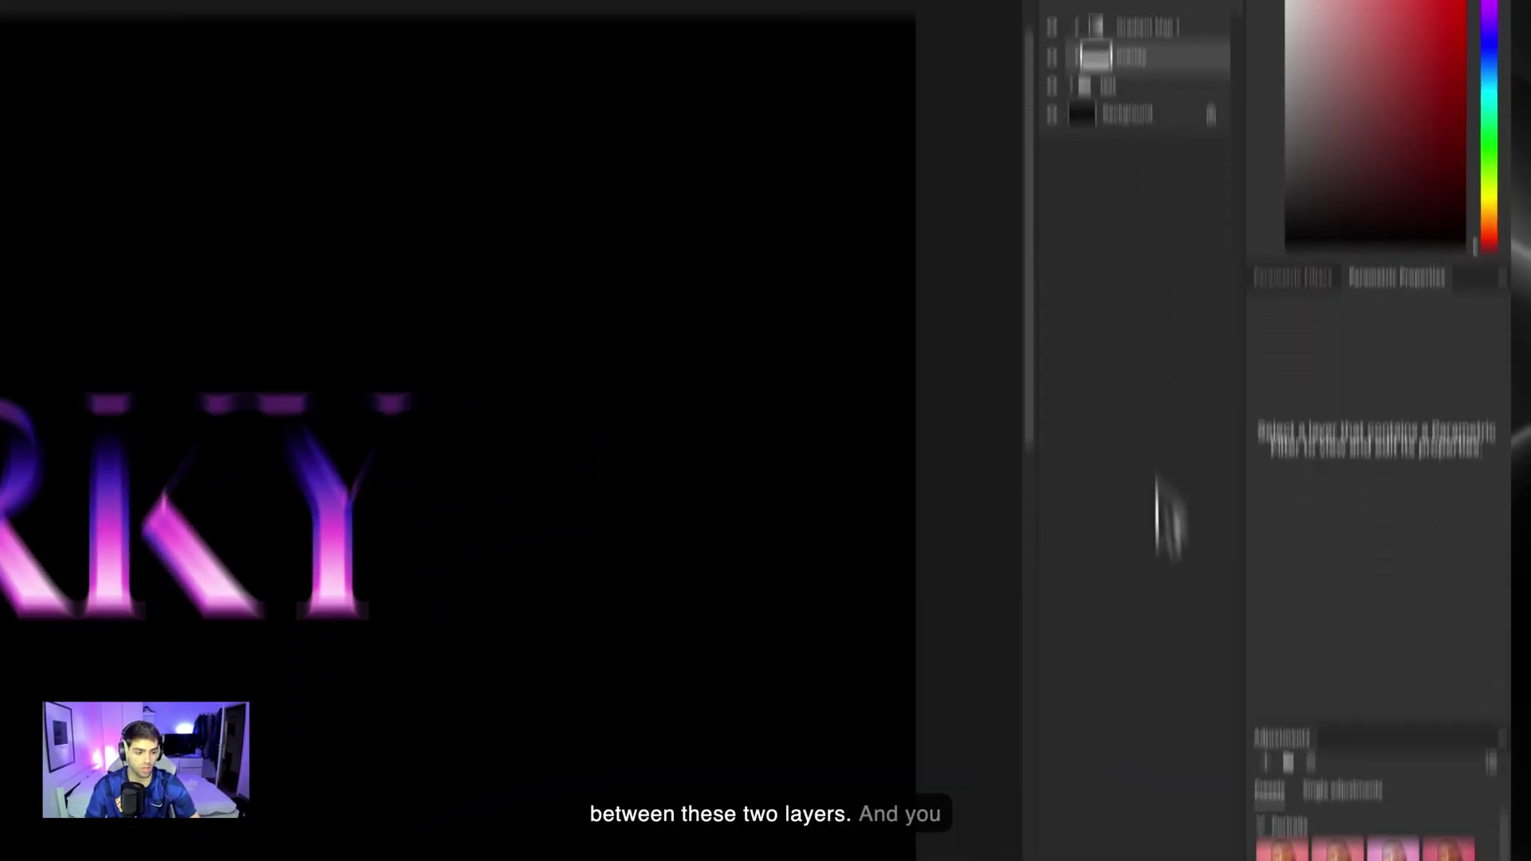
left_click(1143, 829)
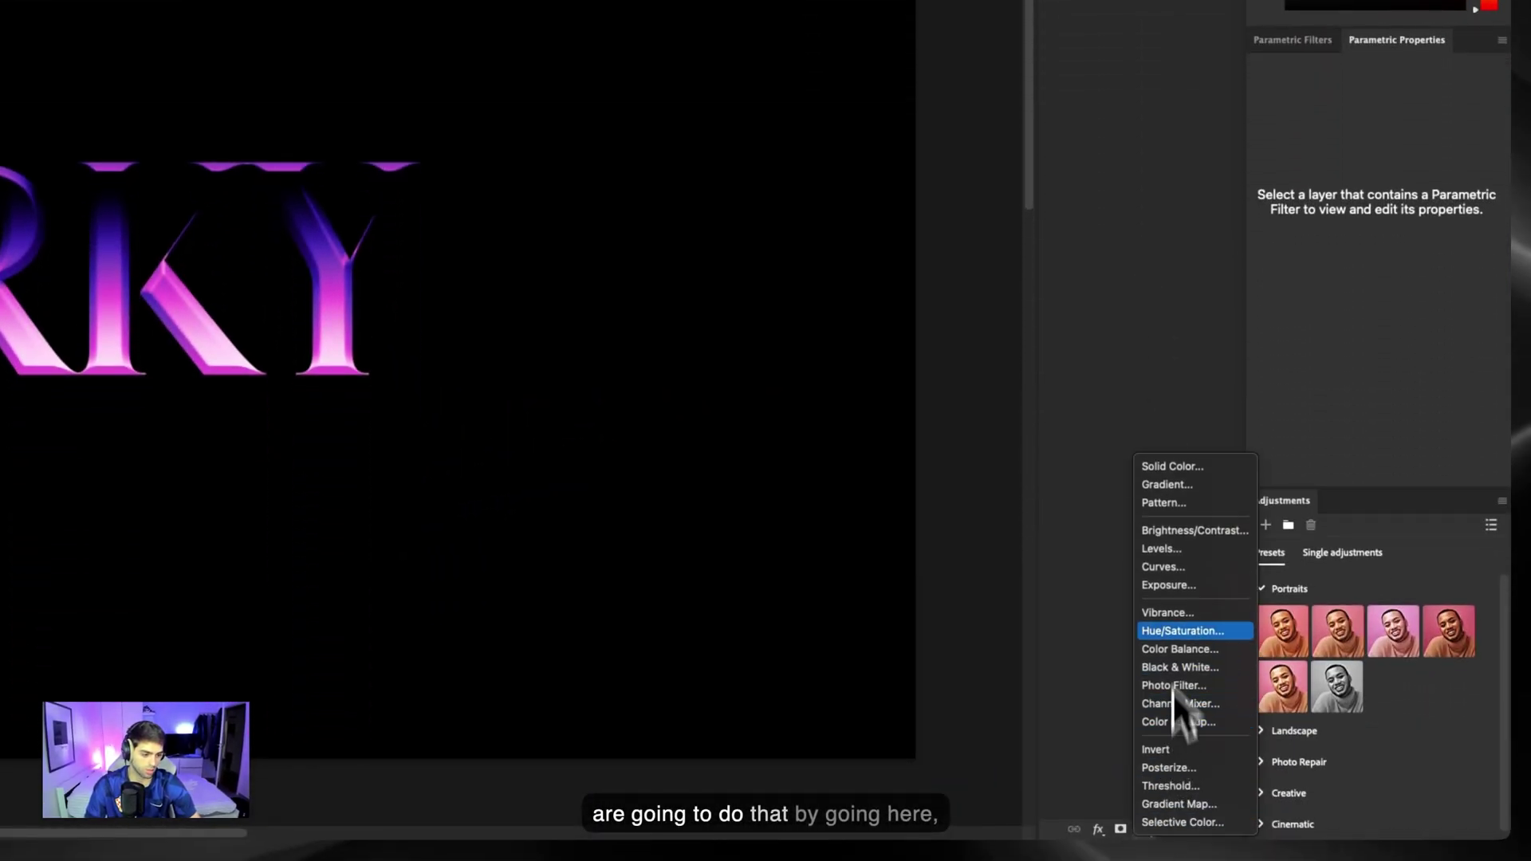
left_click(1164, 567)
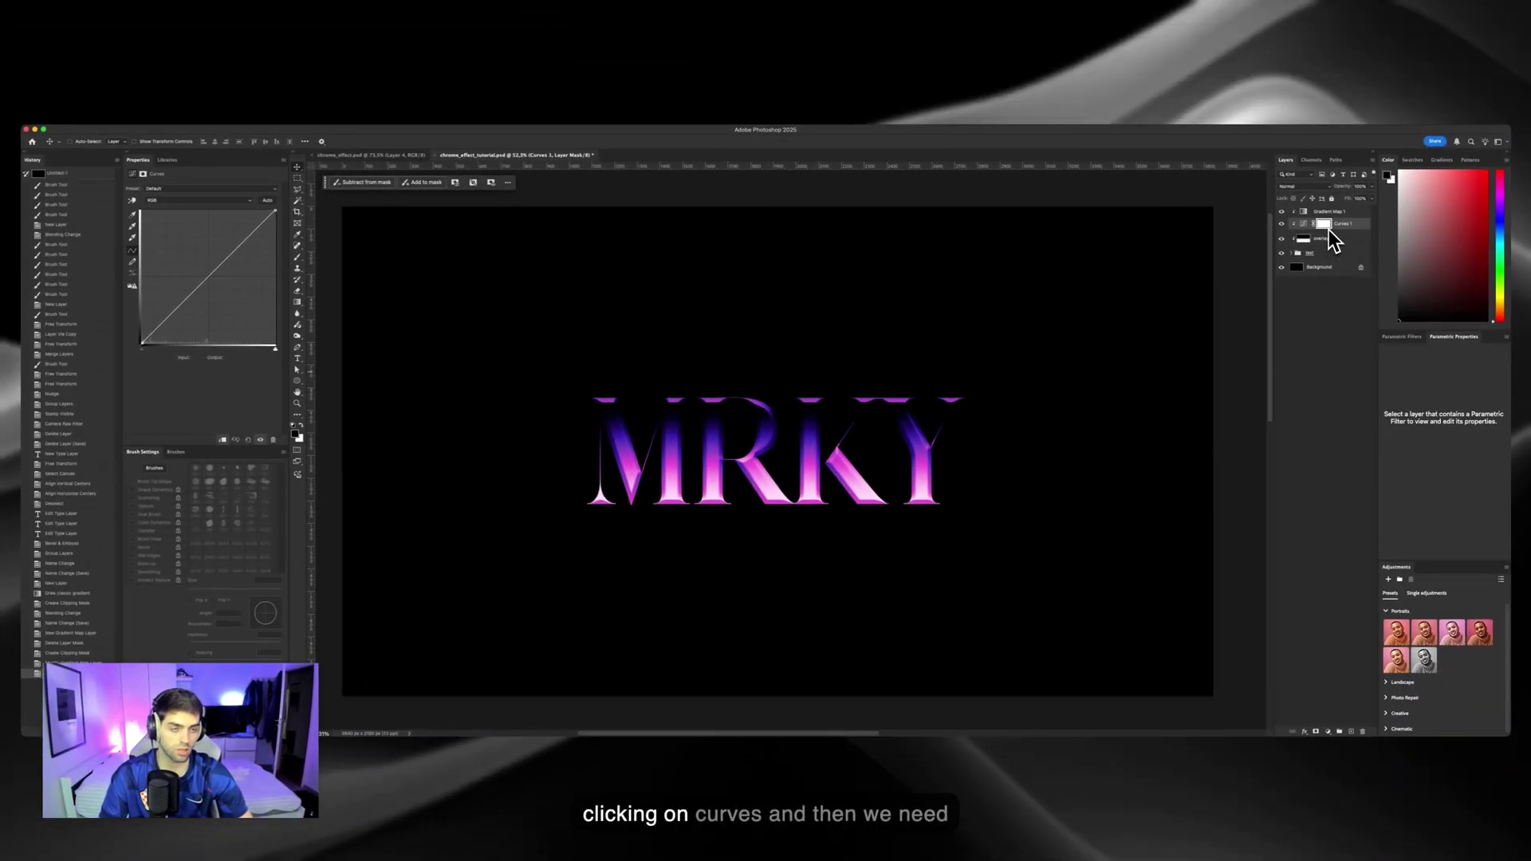
key("BackSpace")
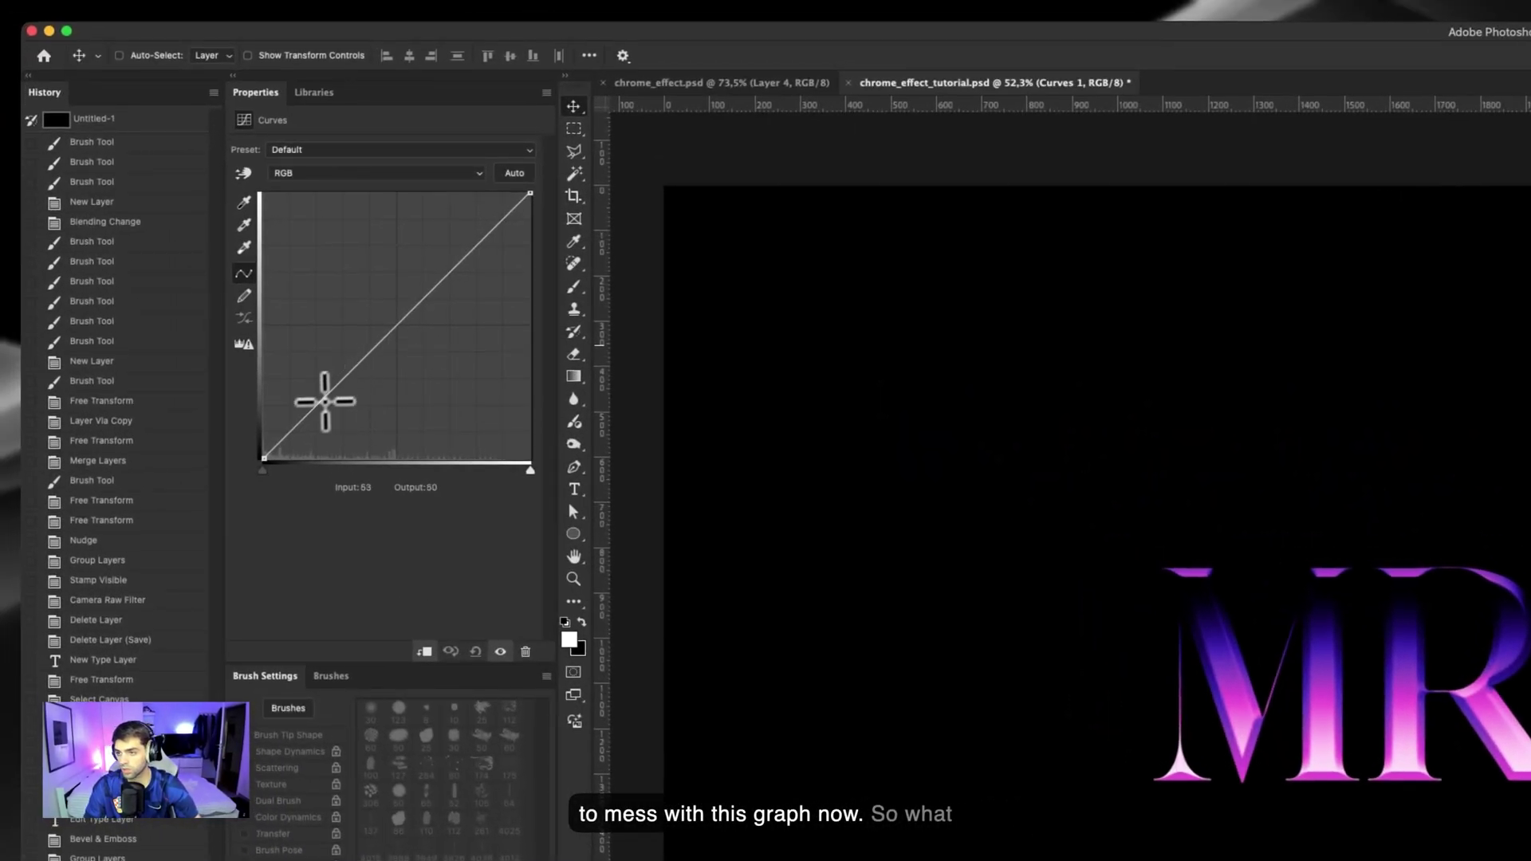
Shape the Curves adjustment's RGB curve into a zigzag with three high points and two low points between them.
left_click_drag(314, 406, 374, 284)
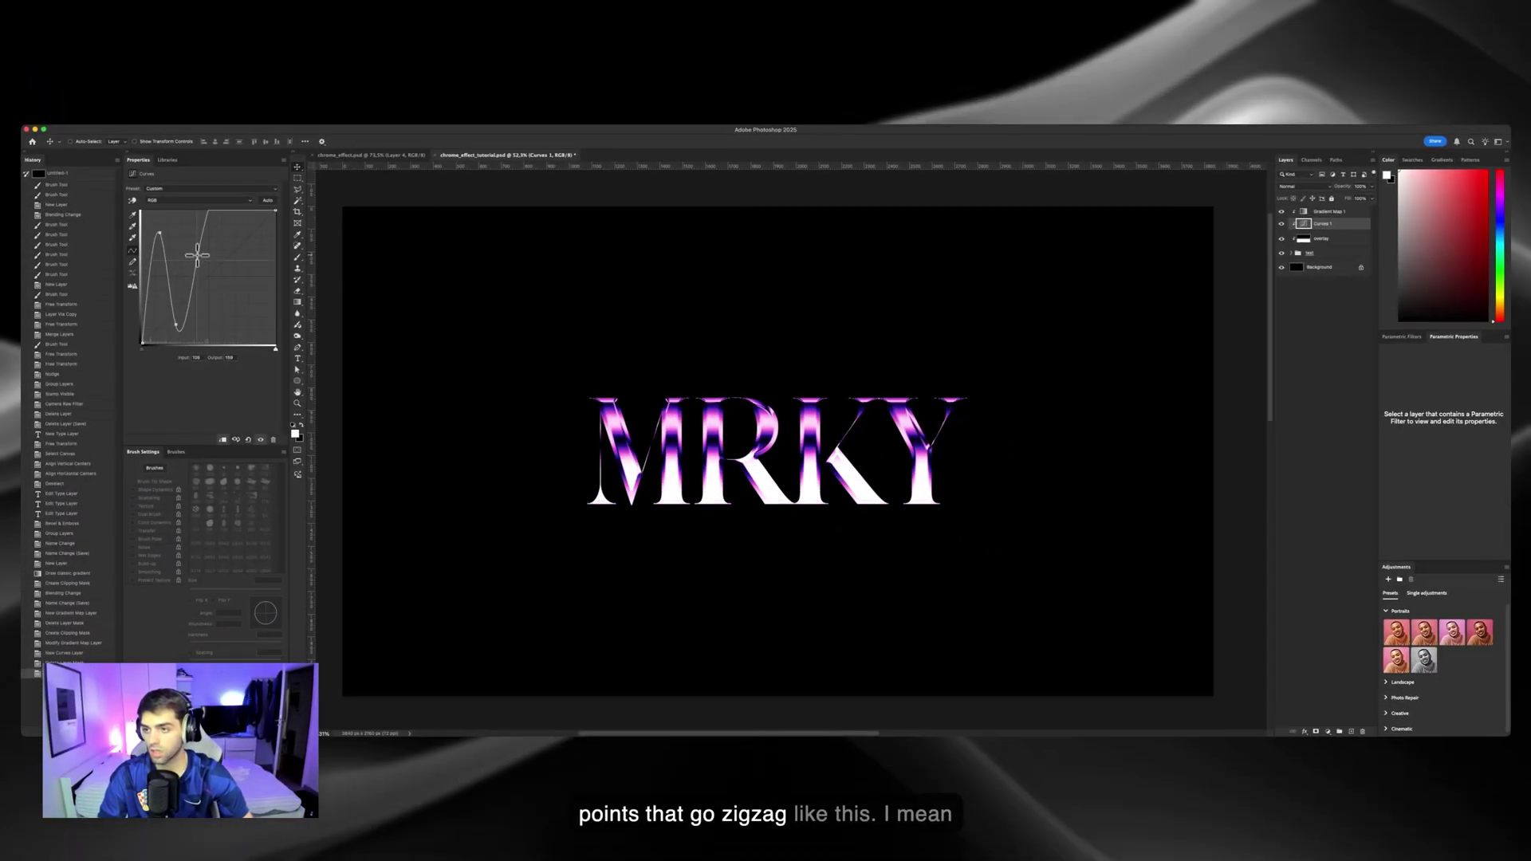
left_click_drag(197, 254, 195, 241)
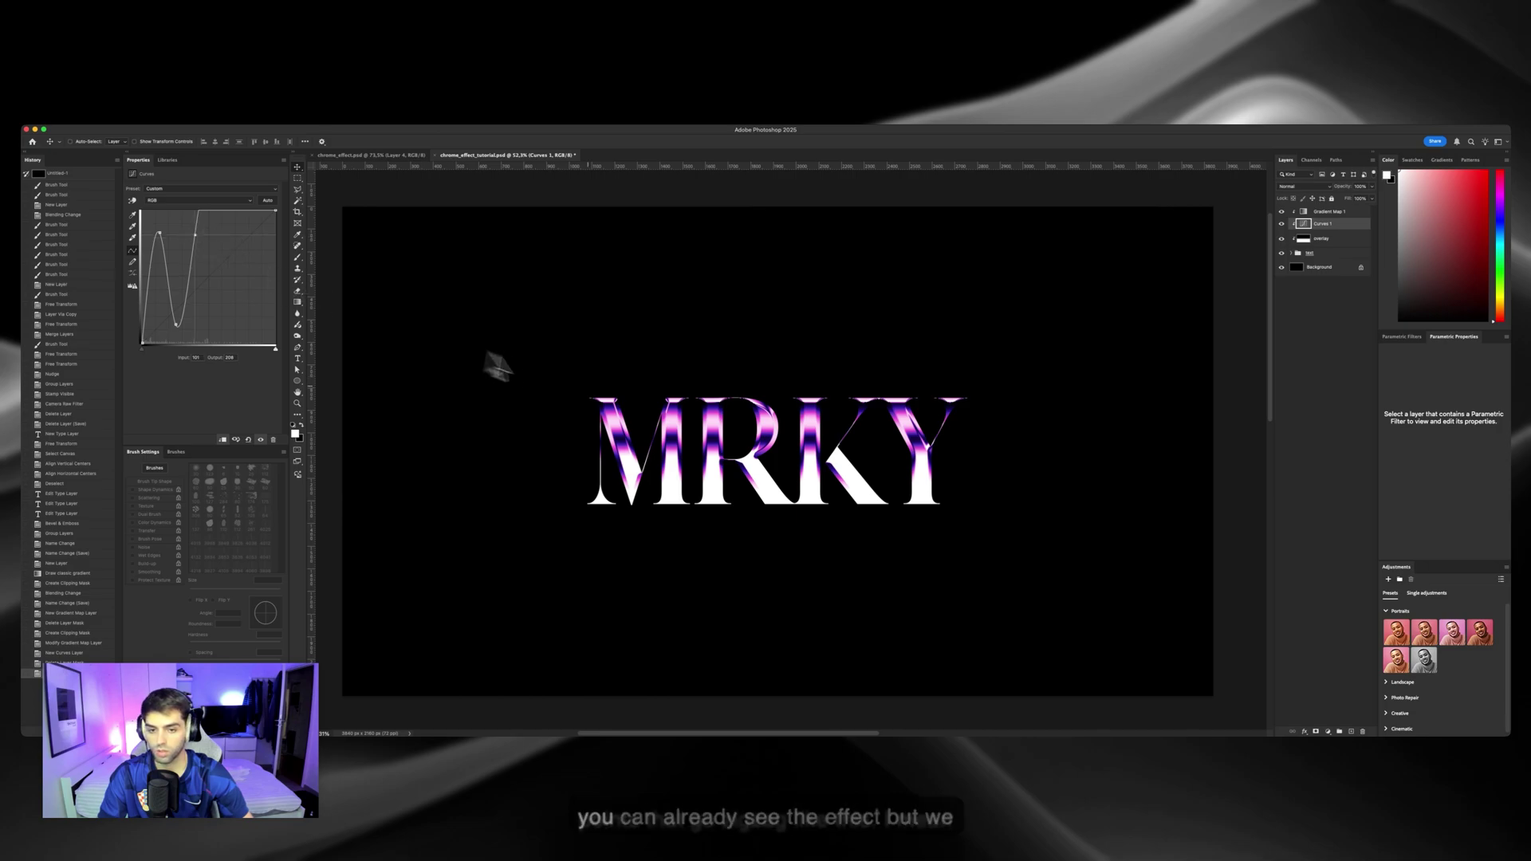
left_click_drag(216, 223, 218, 307)
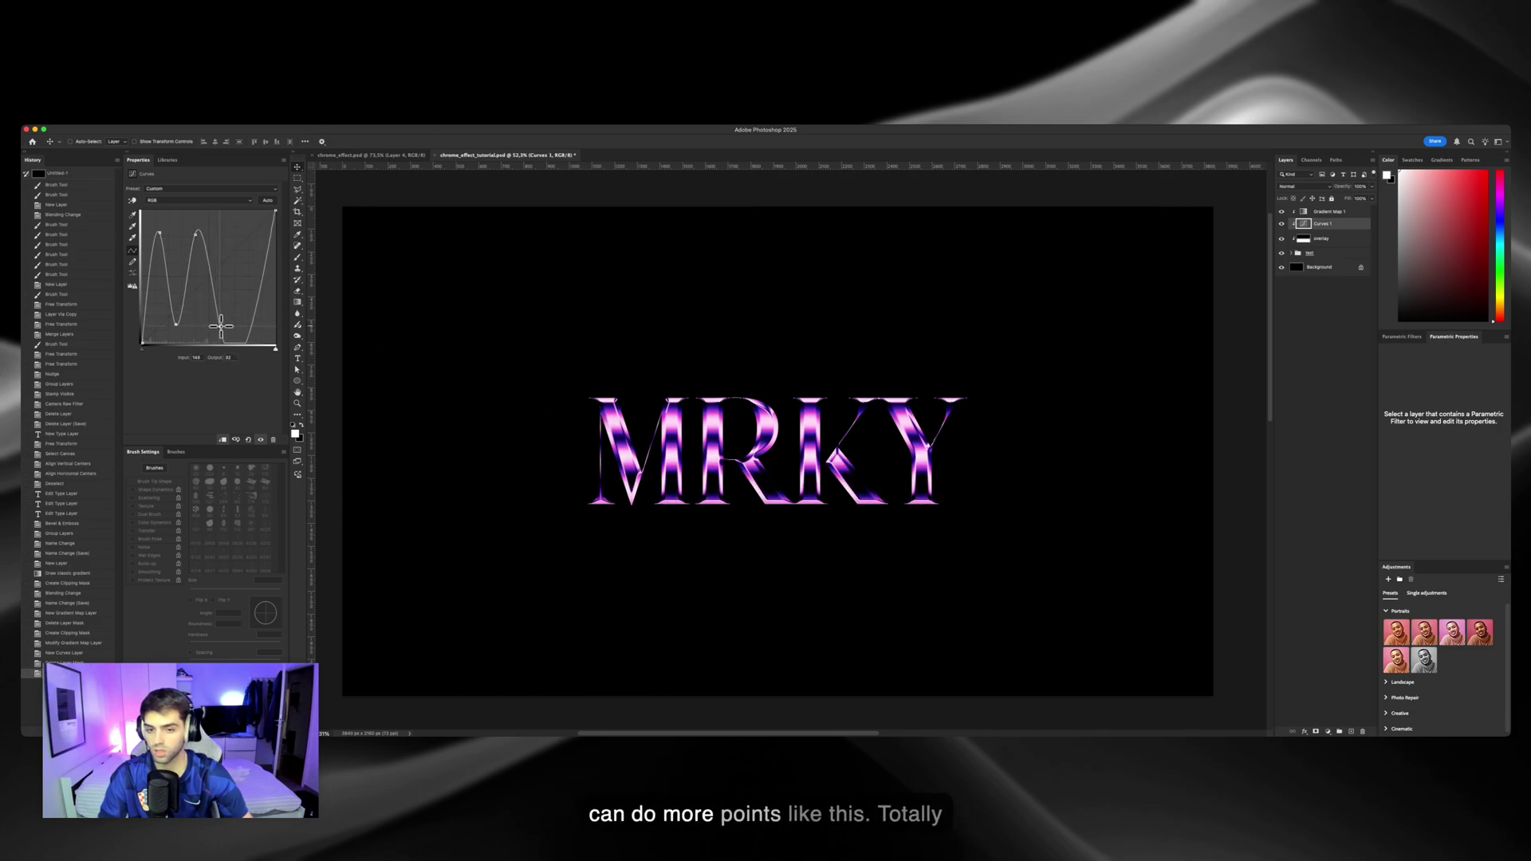
left_click_drag(197, 233, 202, 233)
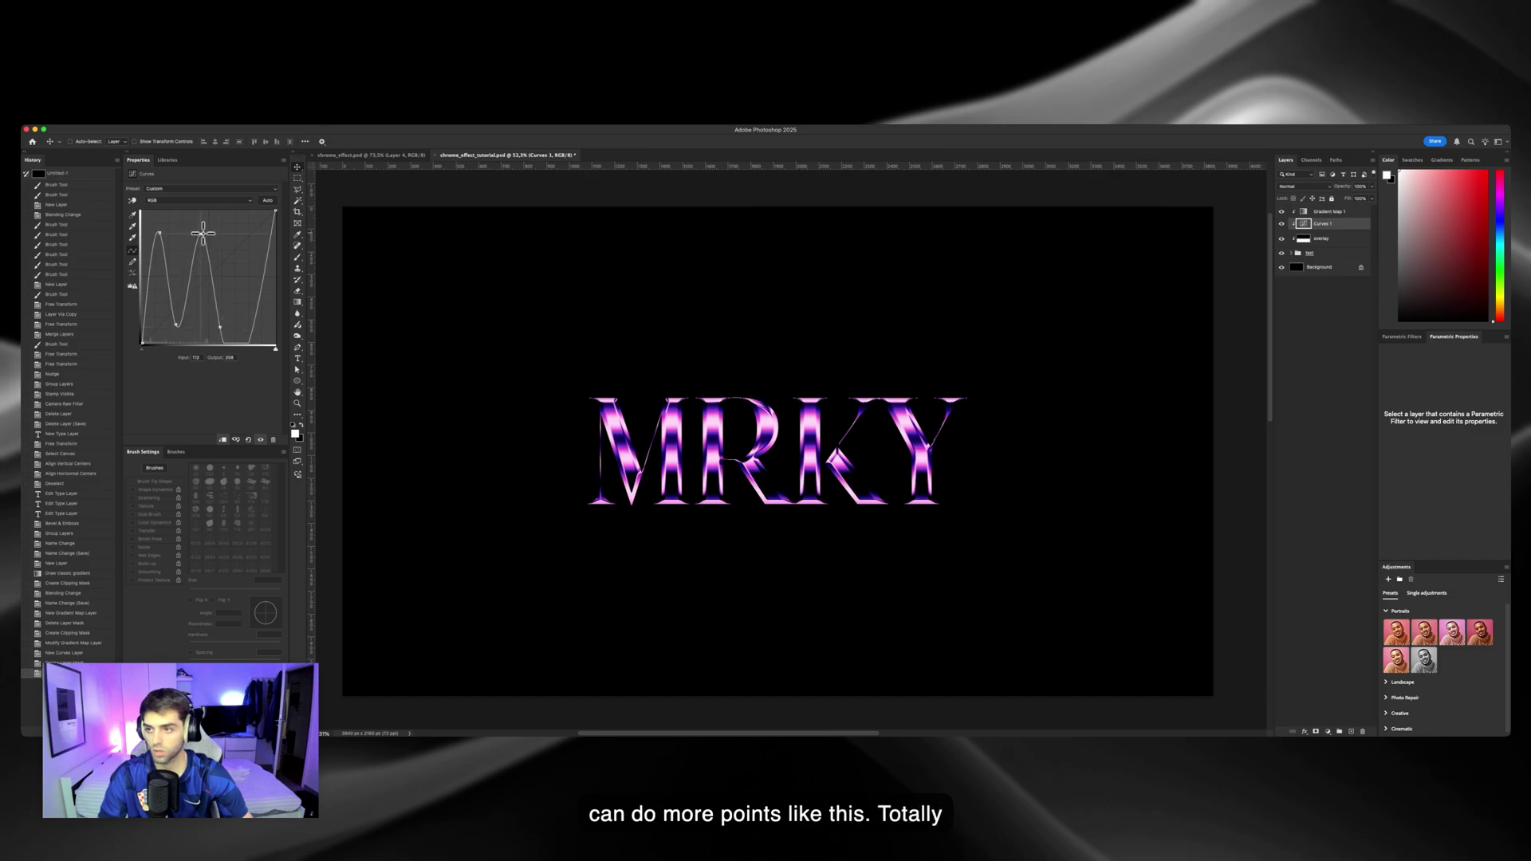
left_click(185, 324)
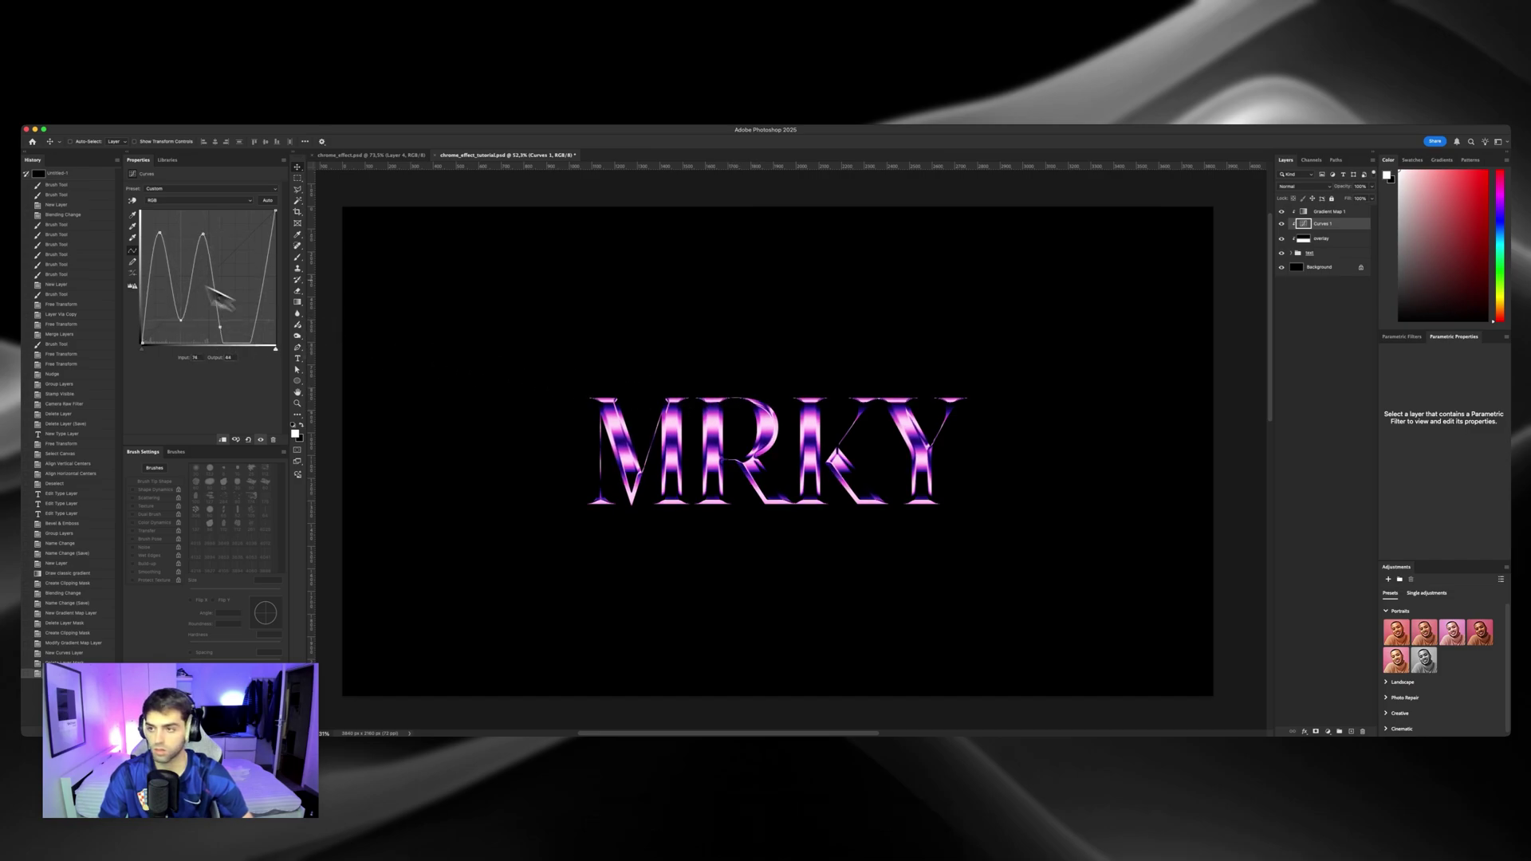
mouse_move(206, 239)
left_mouse_down()
mouse_move(208, 223)
mouse_move(160, 239)
mouse_move(165, 223)
left_mouse_up()
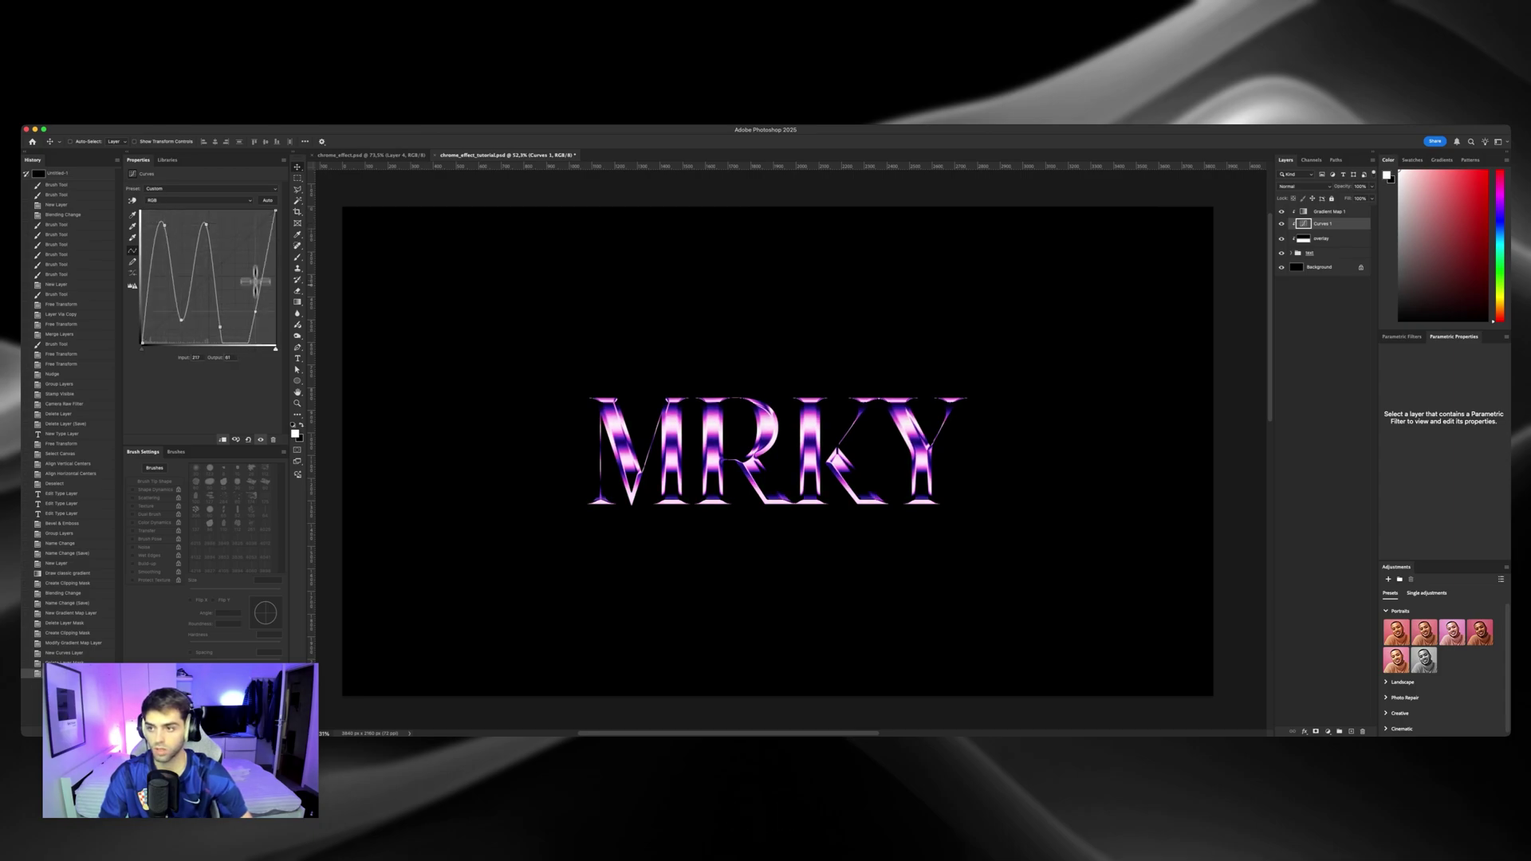
left_click_drag(255, 281, 251, 242)
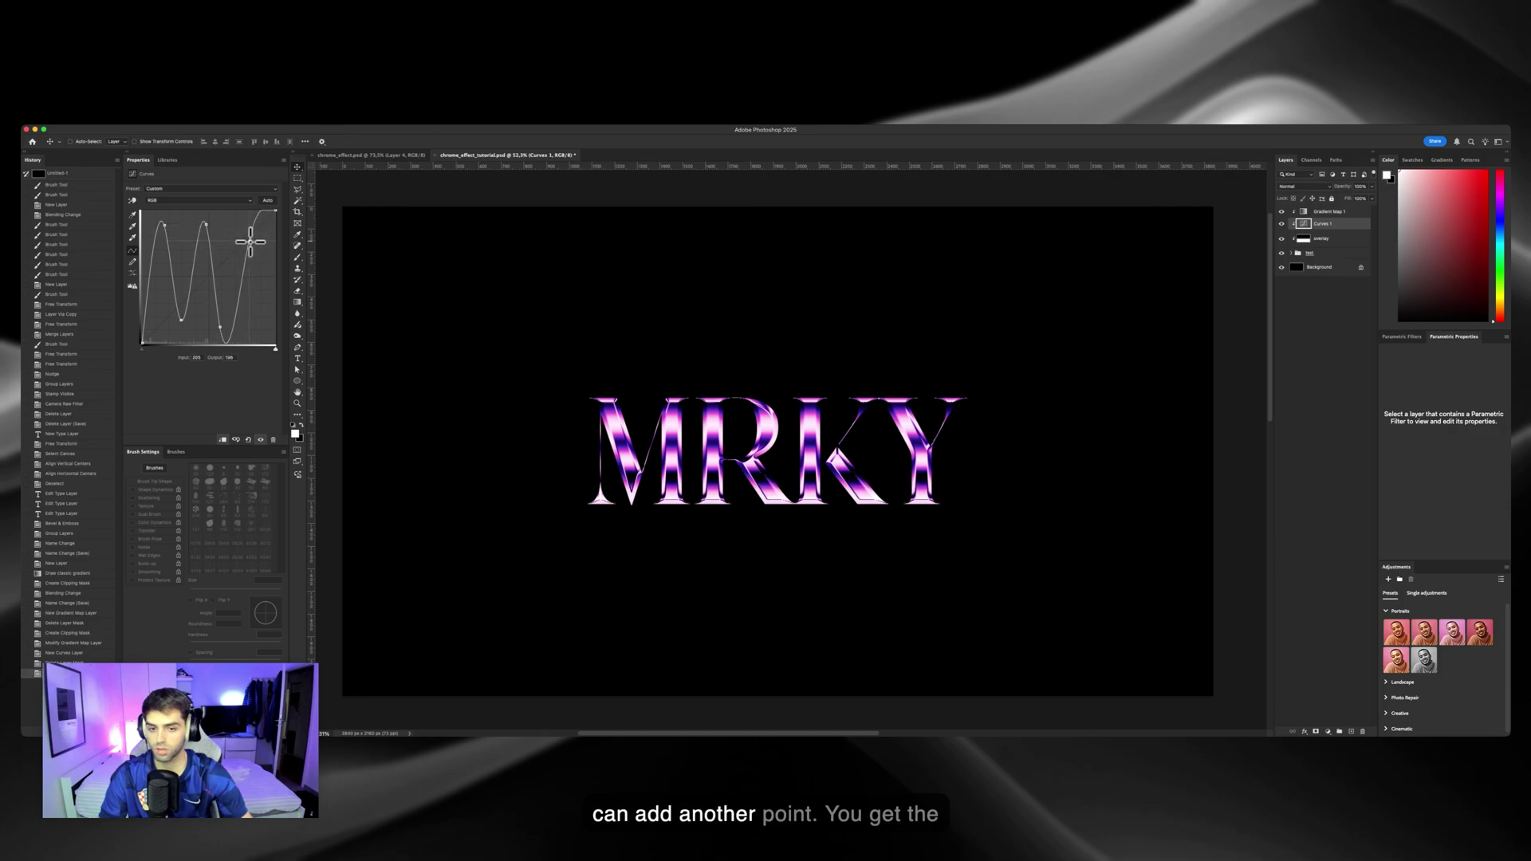
Select the overlay layer and set up a large, soft white brush with 0% hardness.
left_click_drag(717, 445, 784, 415)
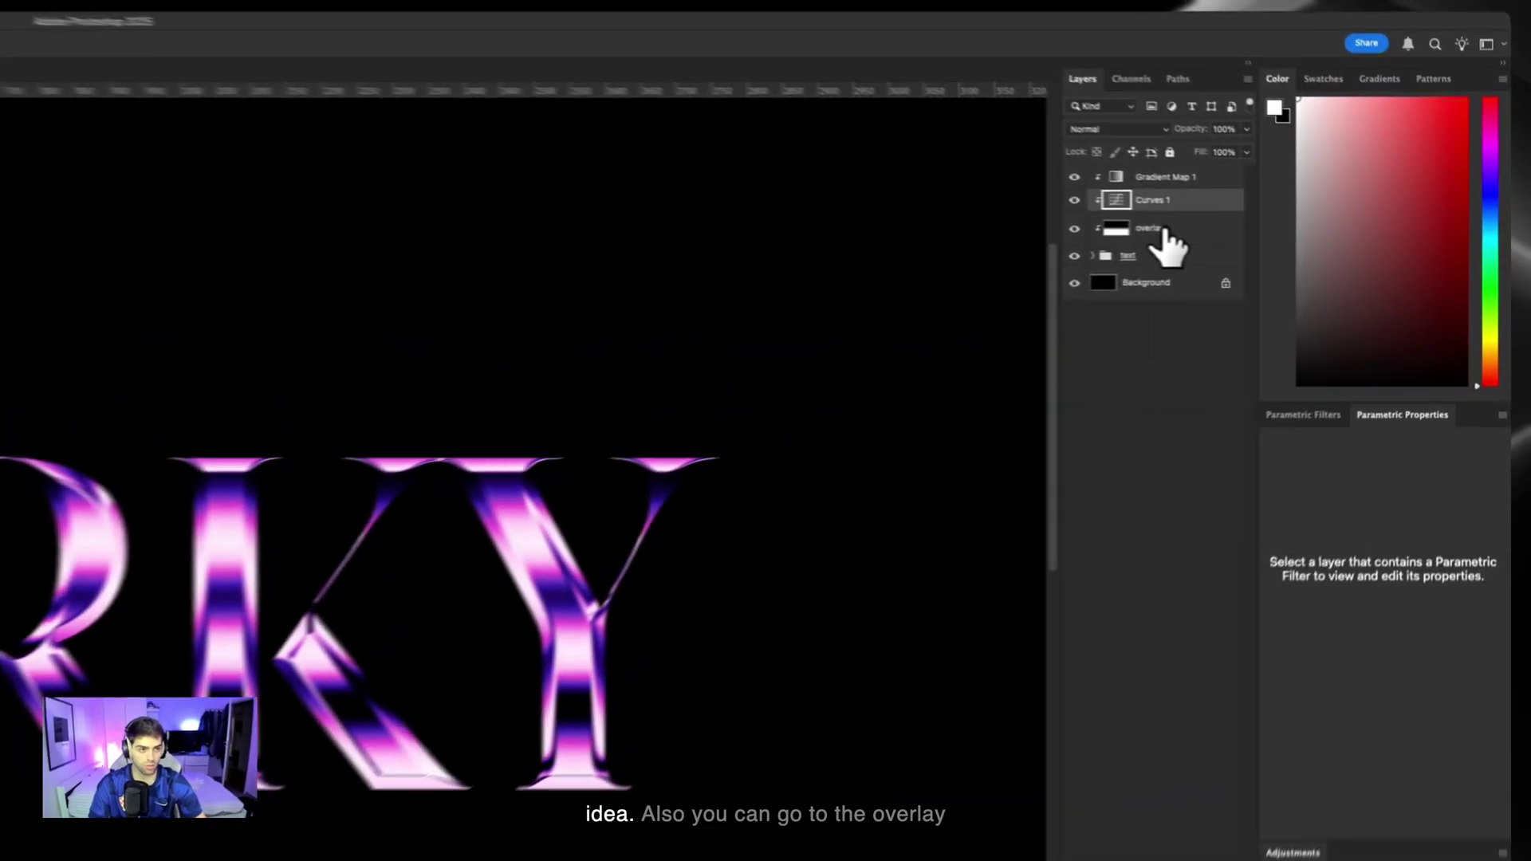
left_click(1165, 233)
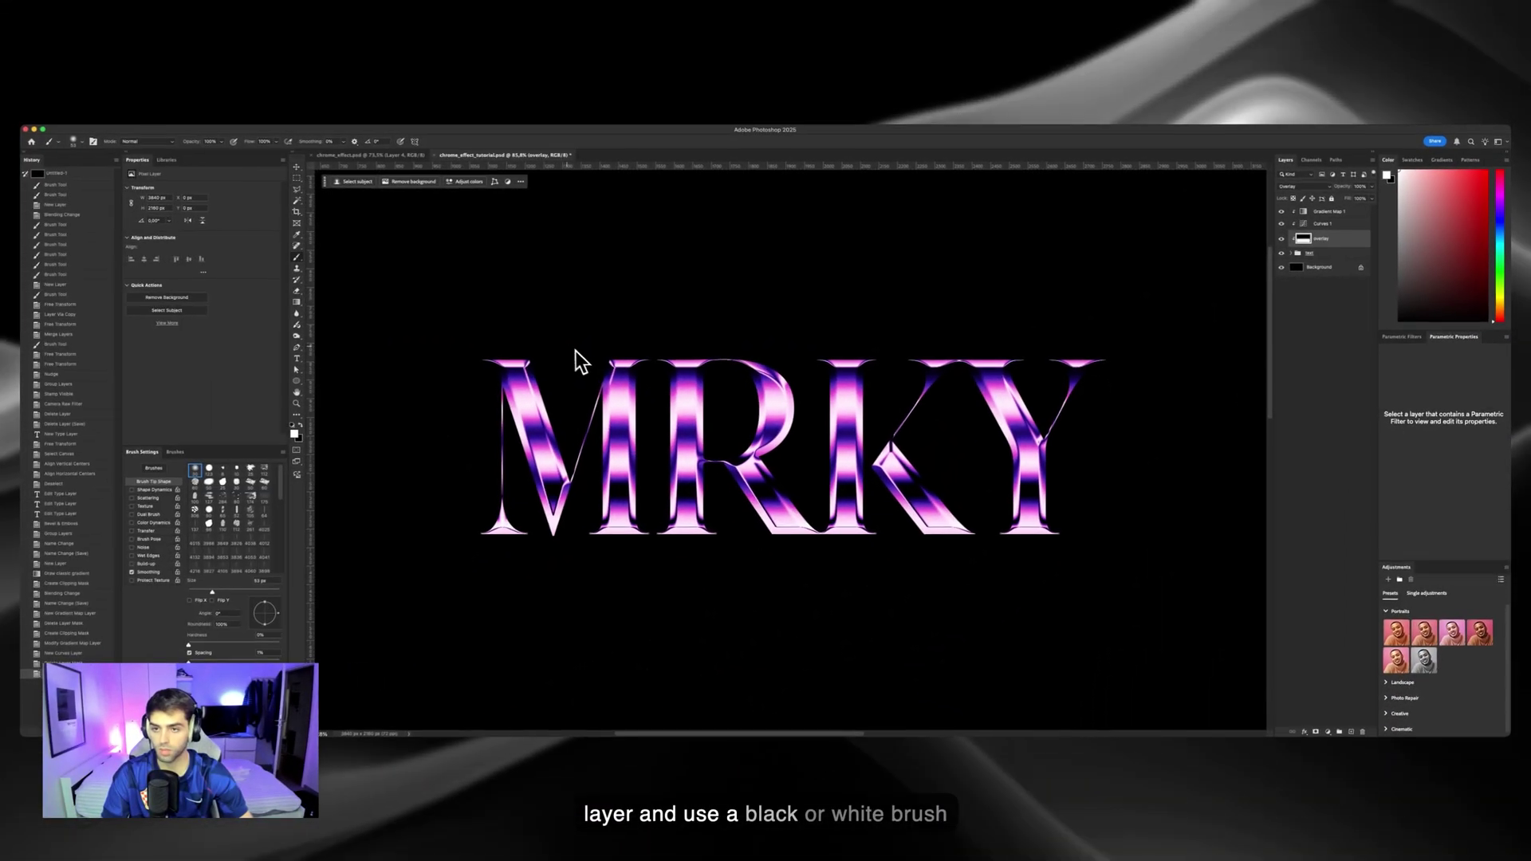
mouse_move(582, 352)
left_mouse_down()
mouse_move(670, 371)
mouse_move(617, 397)
left_mouse_up()
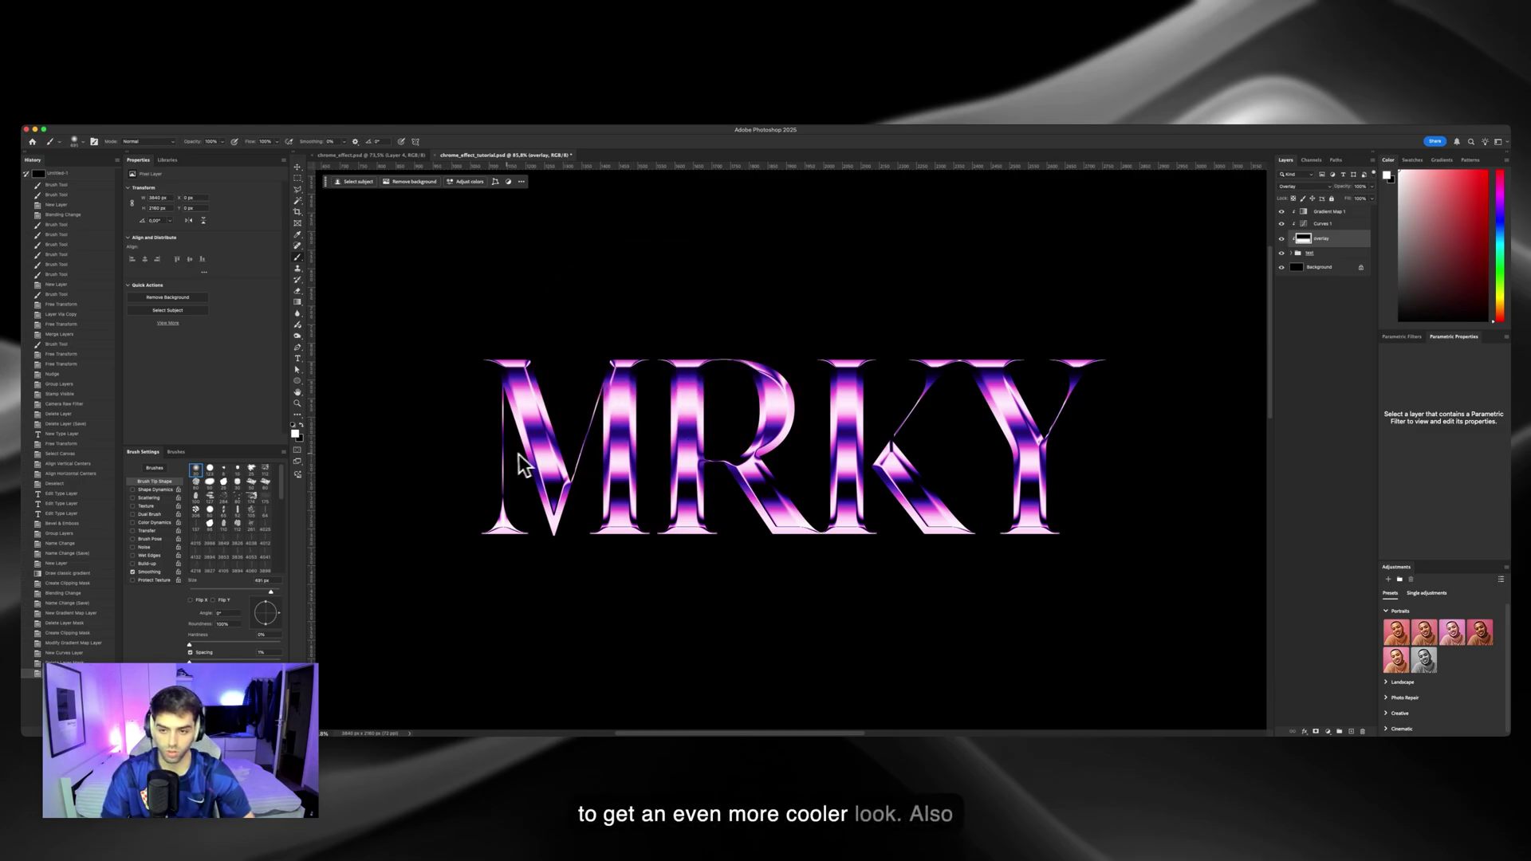
left_click_drag(677, 469, 689, 468)
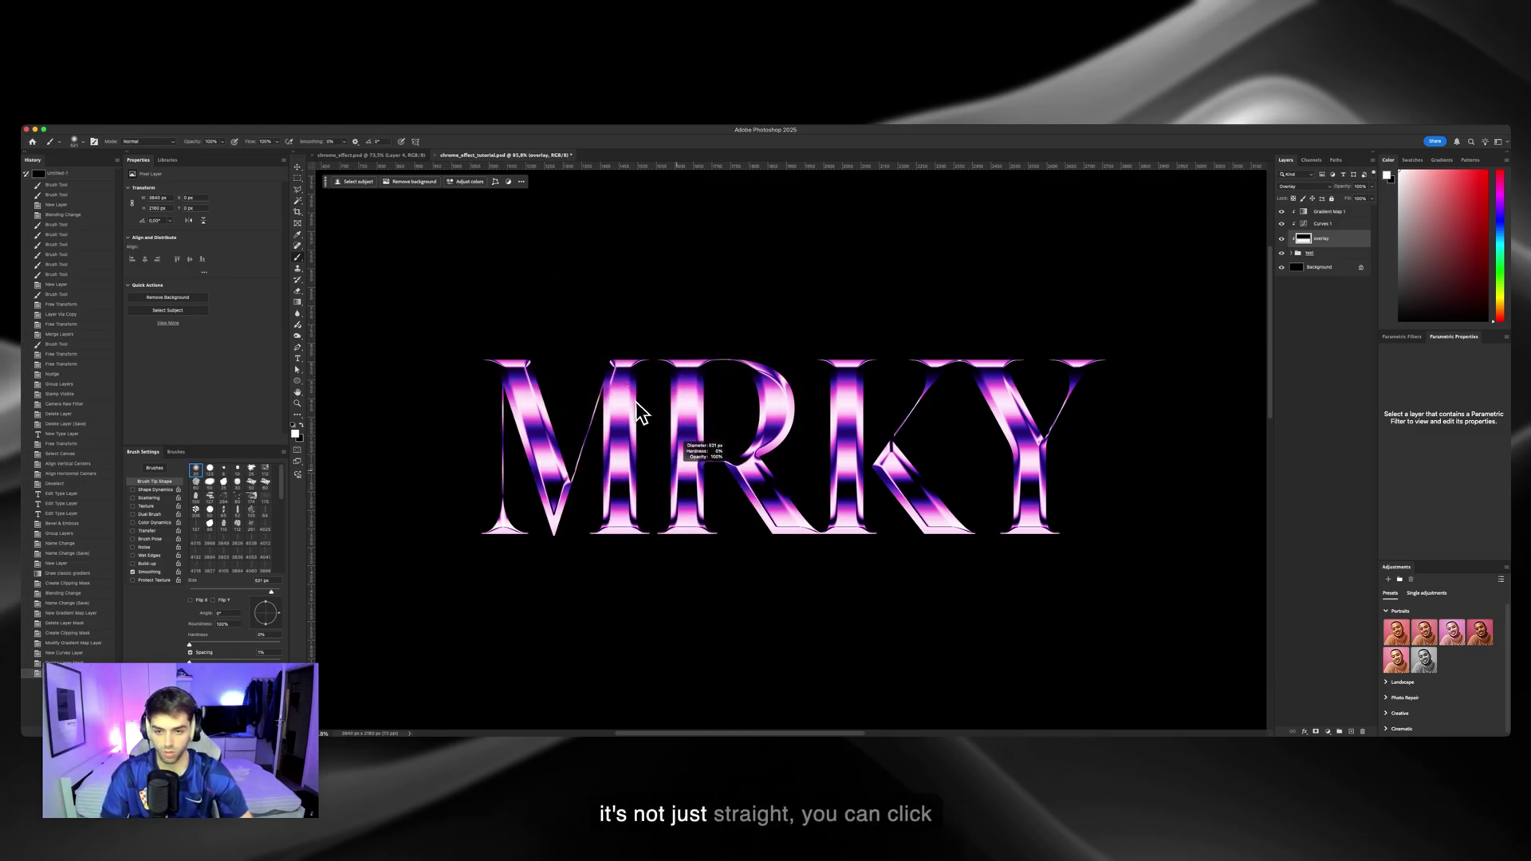
left_click(641, 409)
key("super+z")
left_click(649, 414)
key("super+z")
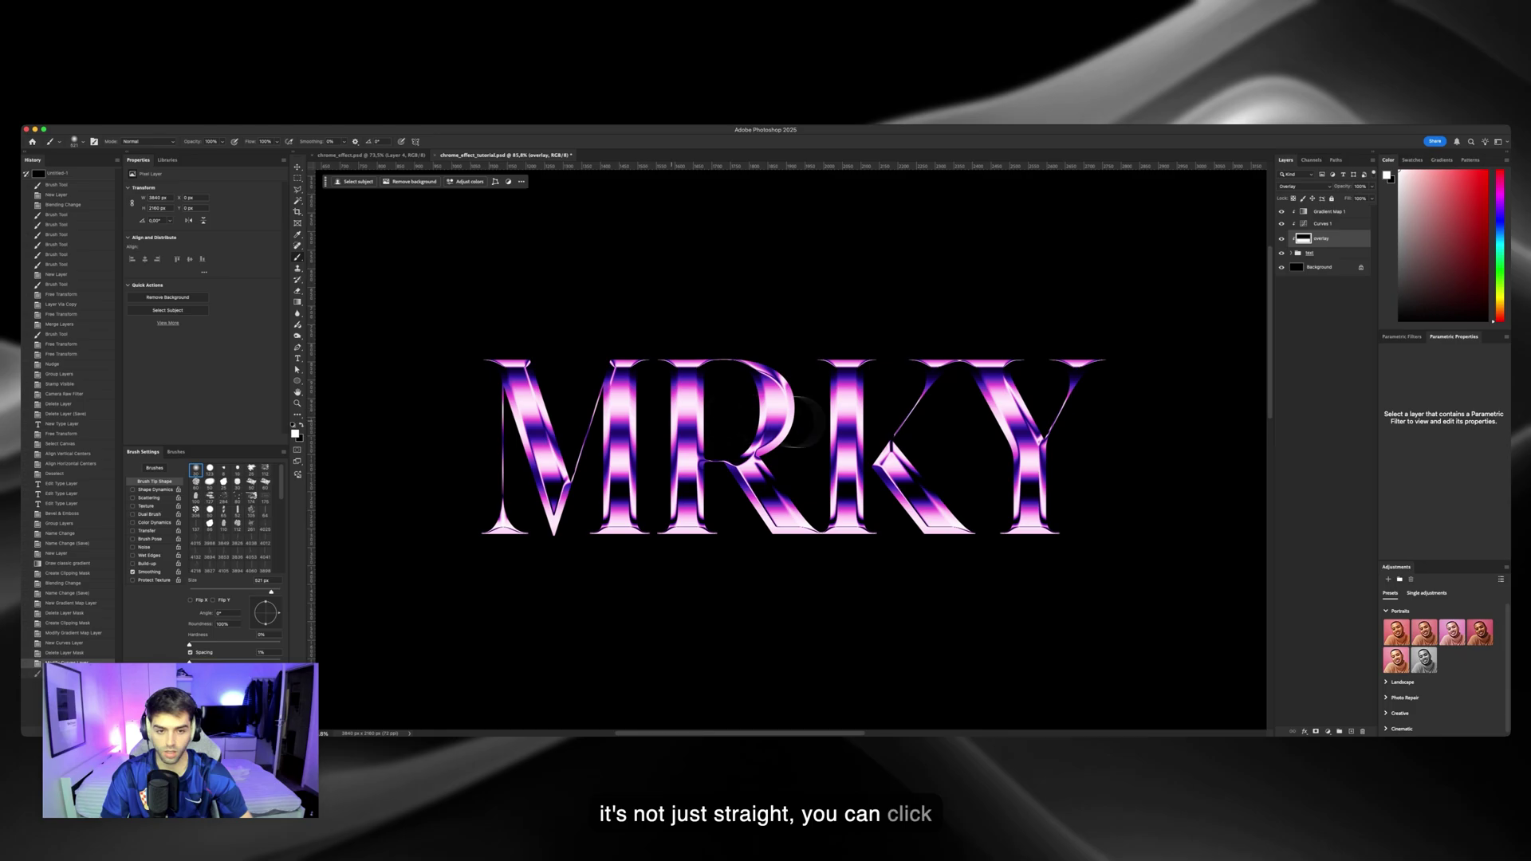
left_click(867, 427)
key("super+z")
Paint soft white brush dabs on the overlay layer over and around the MRKY letters to vary their chrome reflections.
left_click_drag(827, 515, 915, 525)
left_click(806, 640)
left_click(913, 634)
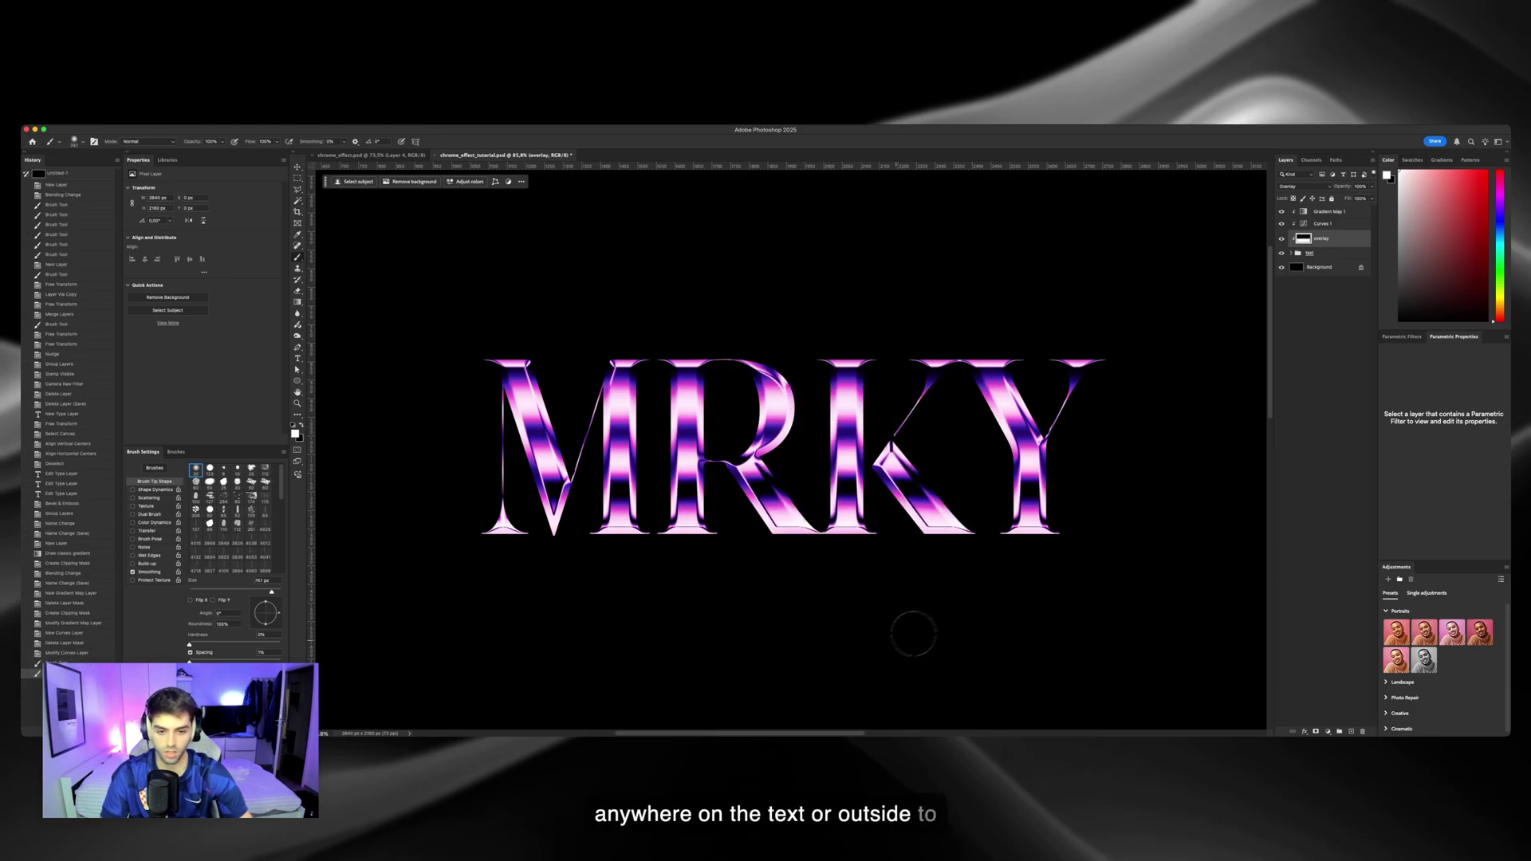
left_click(914, 634)
left_click_drag(956, 456, 948, 448)
left_click(655, 447)
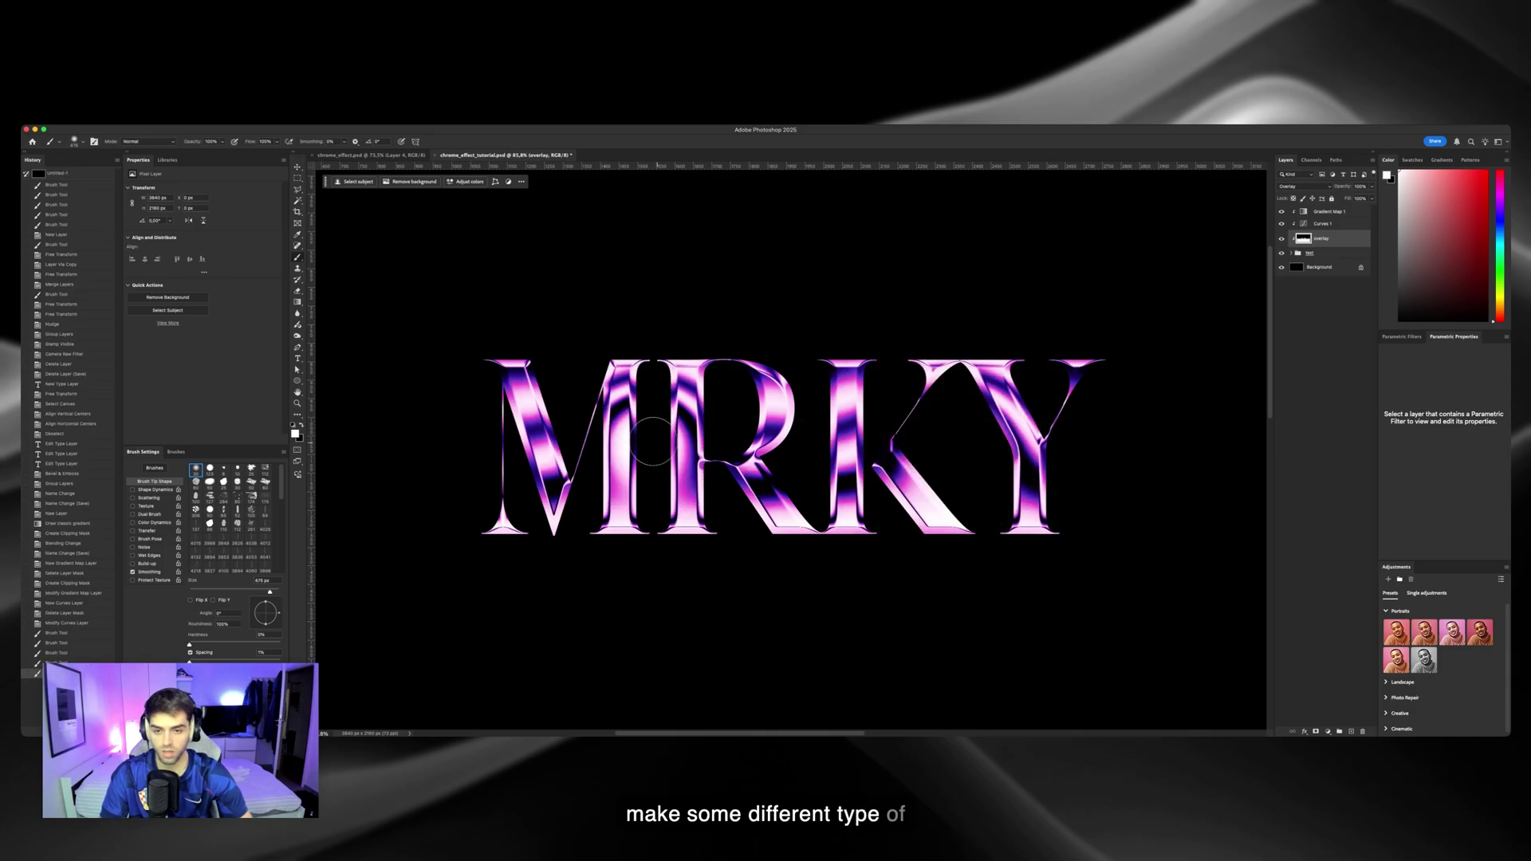
left_click_drag(660, 444, 603, 446)
left_click(493, 433)
mouse_move(475, 438)
left_mouse_down()
mouse_move(500, 438)
mouse_move(478, 436)
left_mouse_up()
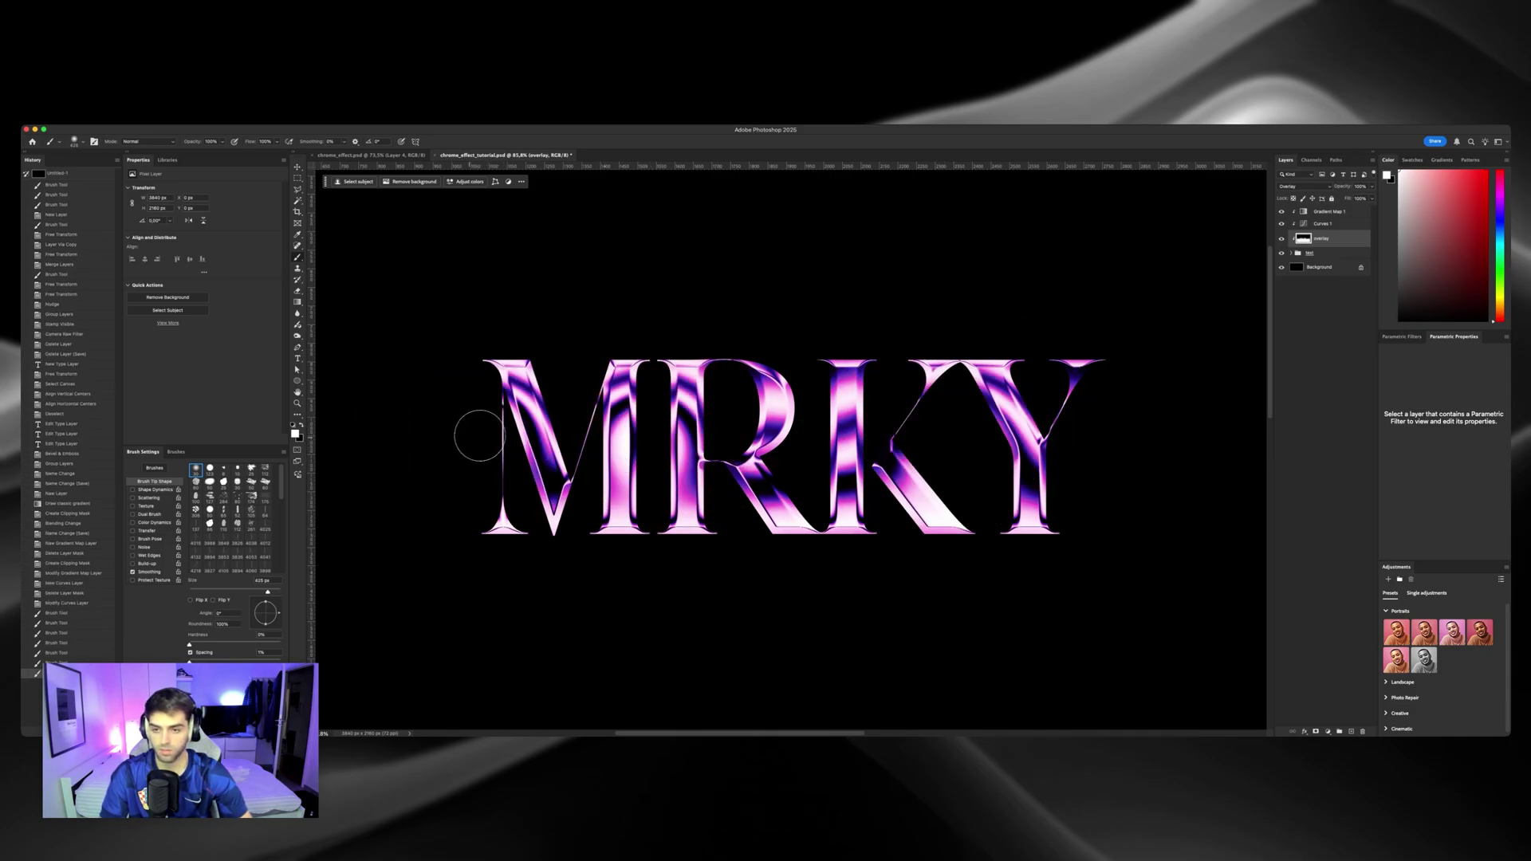
Paint soft black dabs on the overlay layer along the base of the R, below the M and above the letters.
left_click(735, 548)
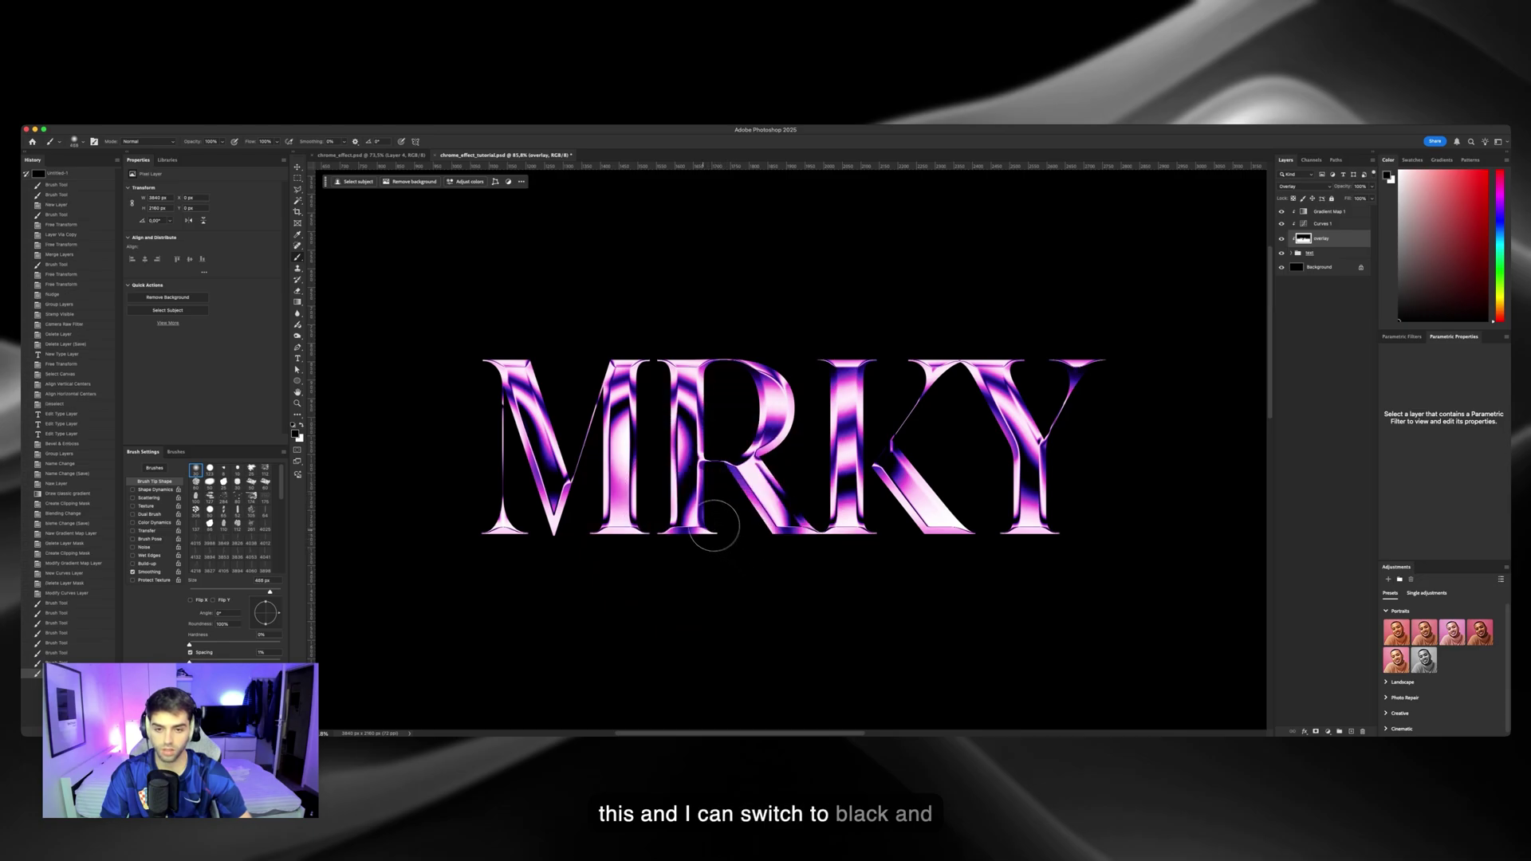
left_click_drag(710, 523, 777, 536)
left_click(558, 607)
left_click(643, 281)
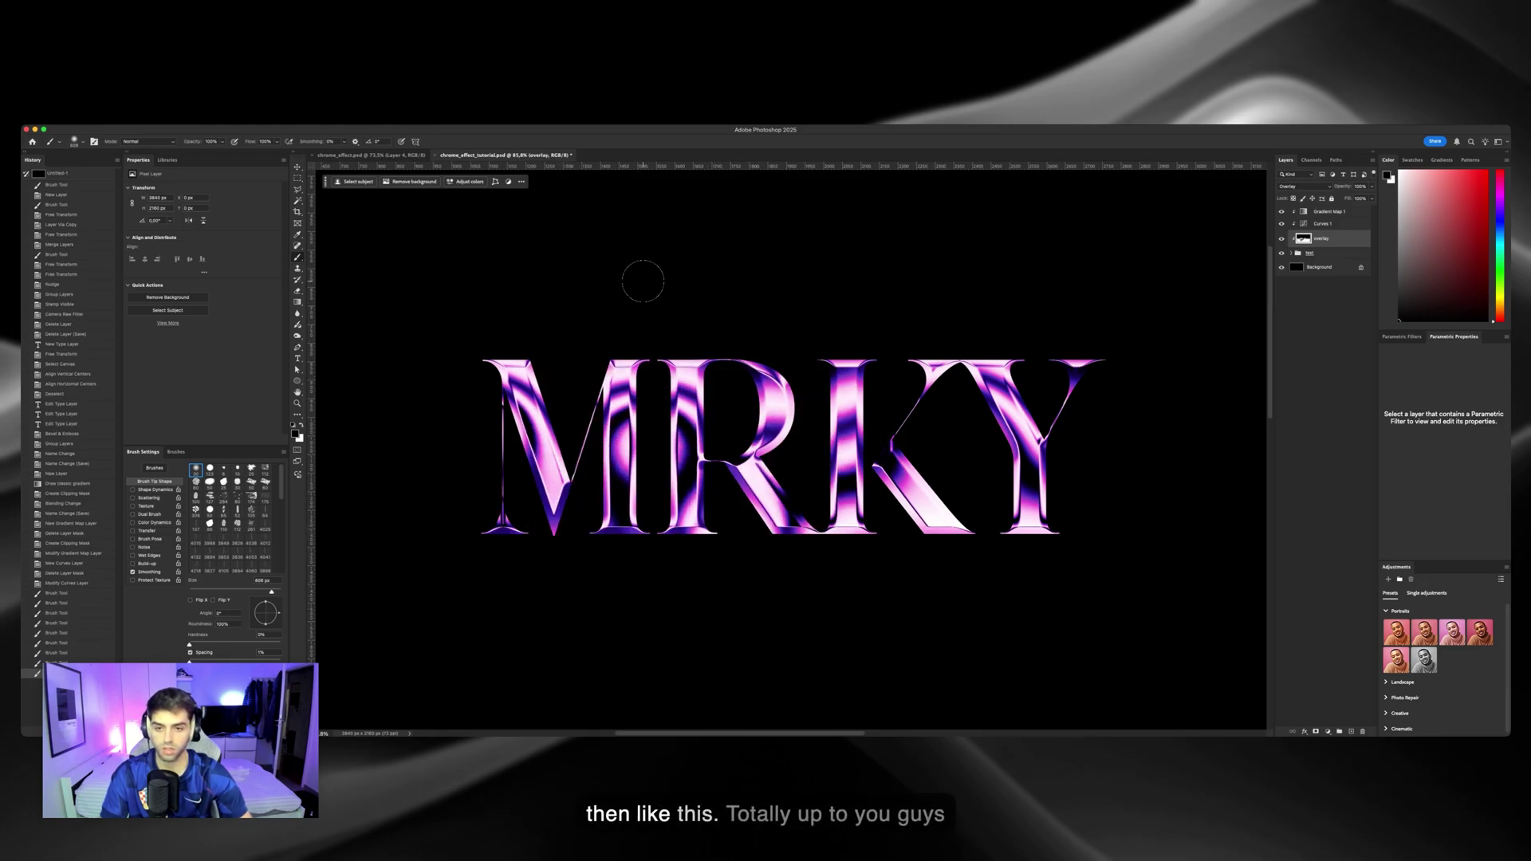
left_click(640, 273)
left_click(639, 274)
left_click(968, 291)
left_click(965, 292)
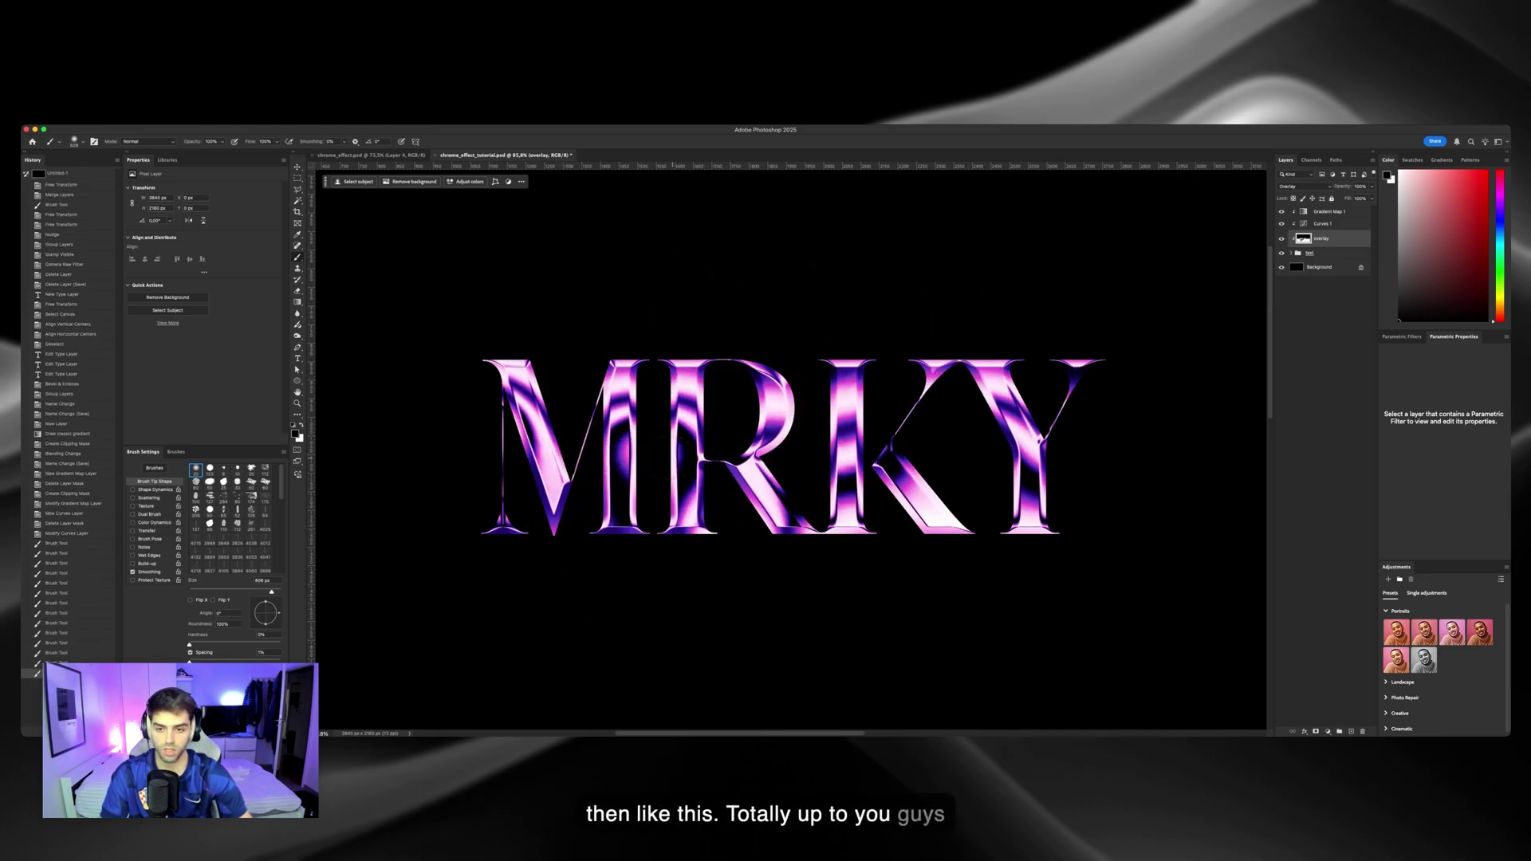
key("super+z")
key("super+shift+z")
left_click_drag(645, 464, 634, 464)
Select a rectangle around the letter M, brush soft black dabs inside it on the overlay layer, and deselect.
left_click(298, 179)
left_click_drag(392, 268, 654, 591)
key("b")
left_click_drag(561, 451, 601, 453)
left_click(736, 416)
left_click(773, 347)
left_click(774, 346)
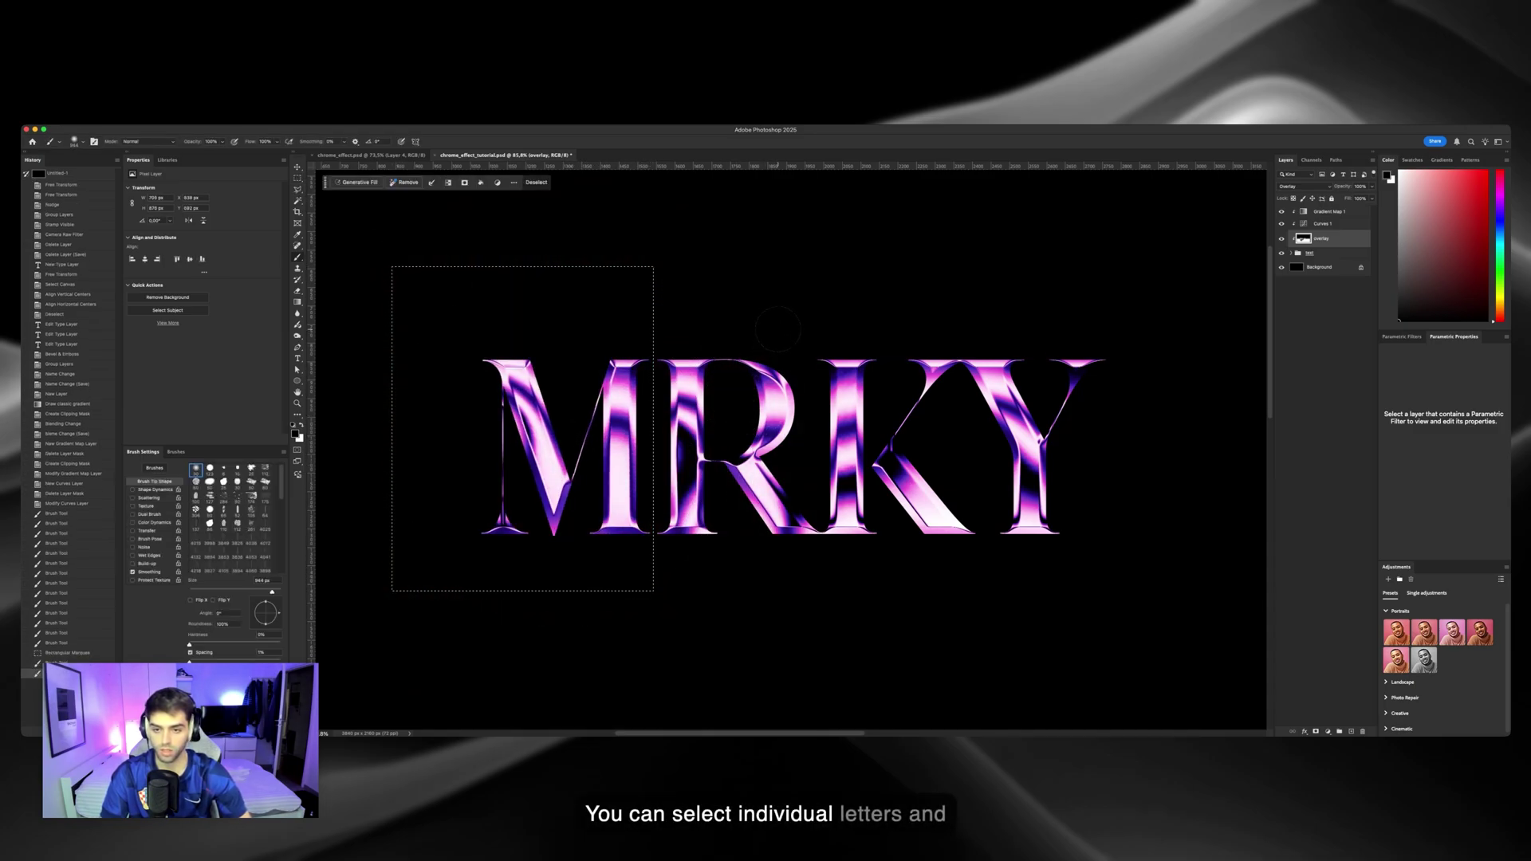
key("super+d")
Make the Gradient Map adjustment layer above the Curves layer active.
key("z")
mouse_move(724, 424)
left_mouse_down()
mouse_move(714, 446)
mouse_move(797, 436)
left_mouse_up()
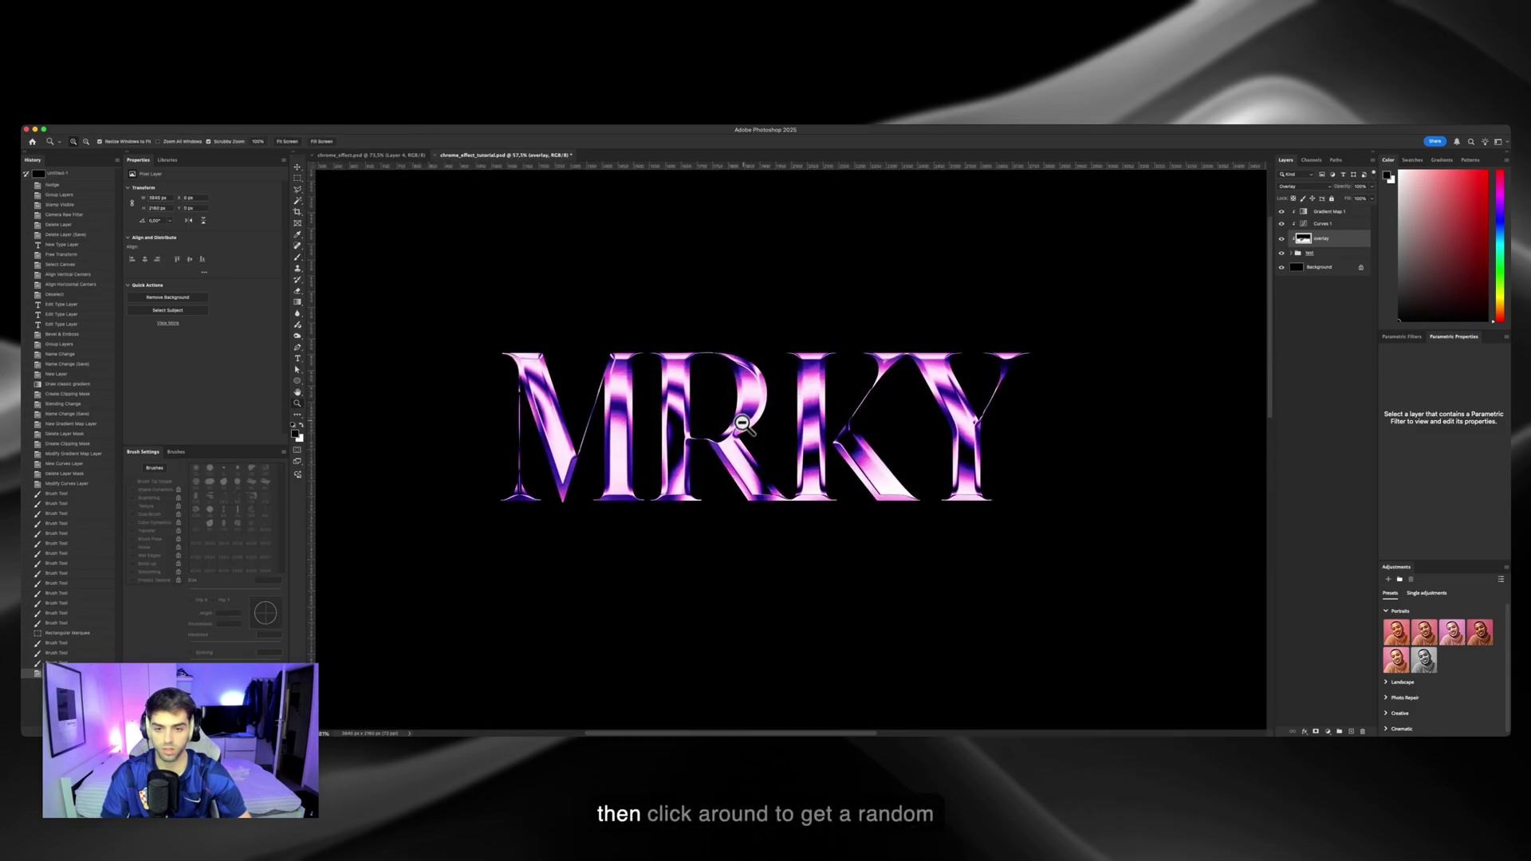
left_click_drag(636, 423, 670, 416)
key("b")
key("v")
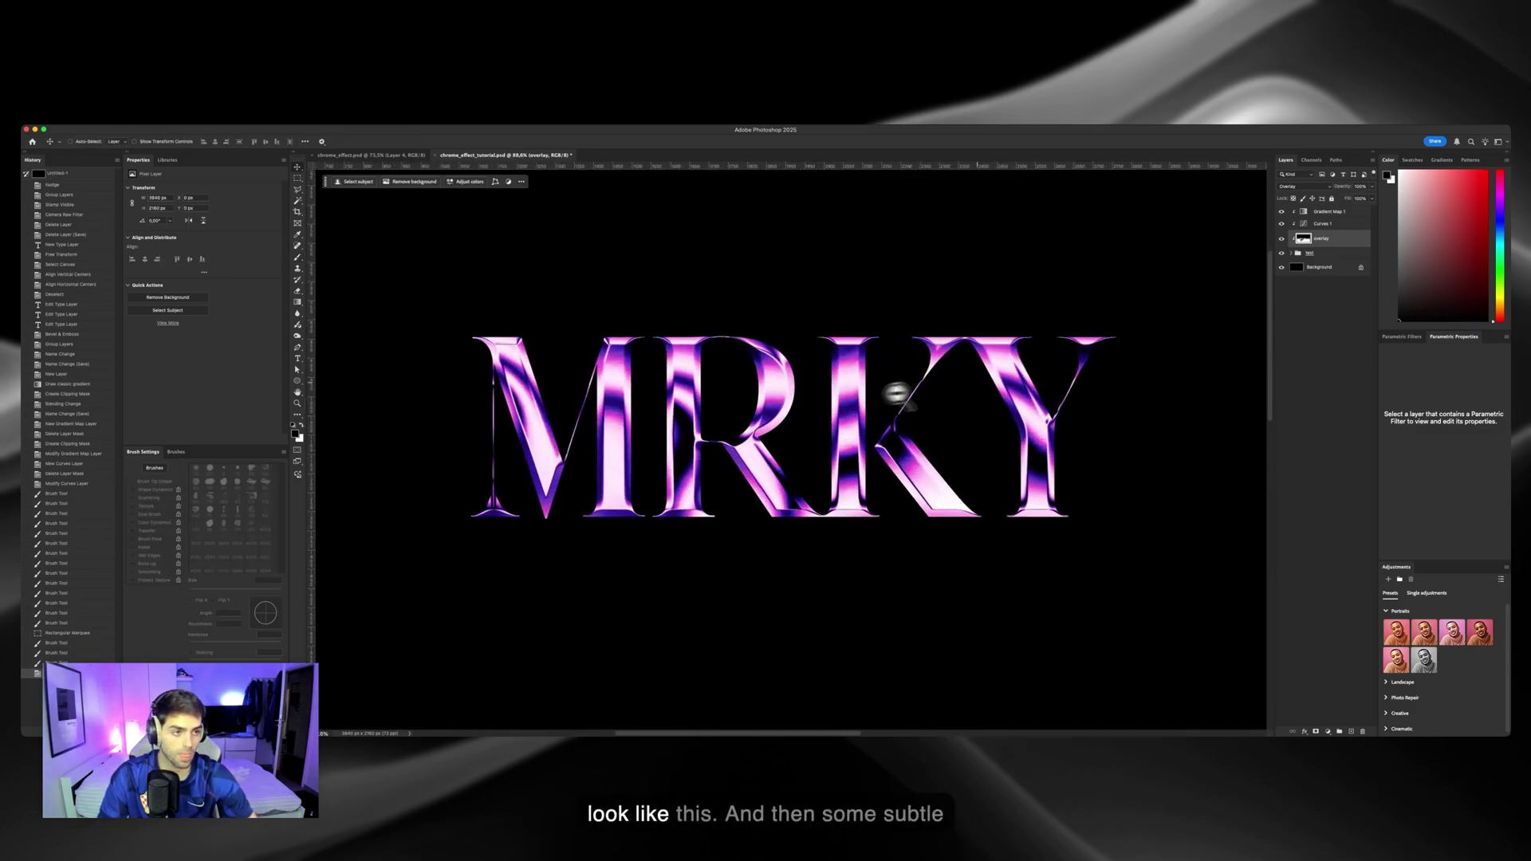
left_click(1325, 216)
left_click_drag(638, 397, 697, 429)
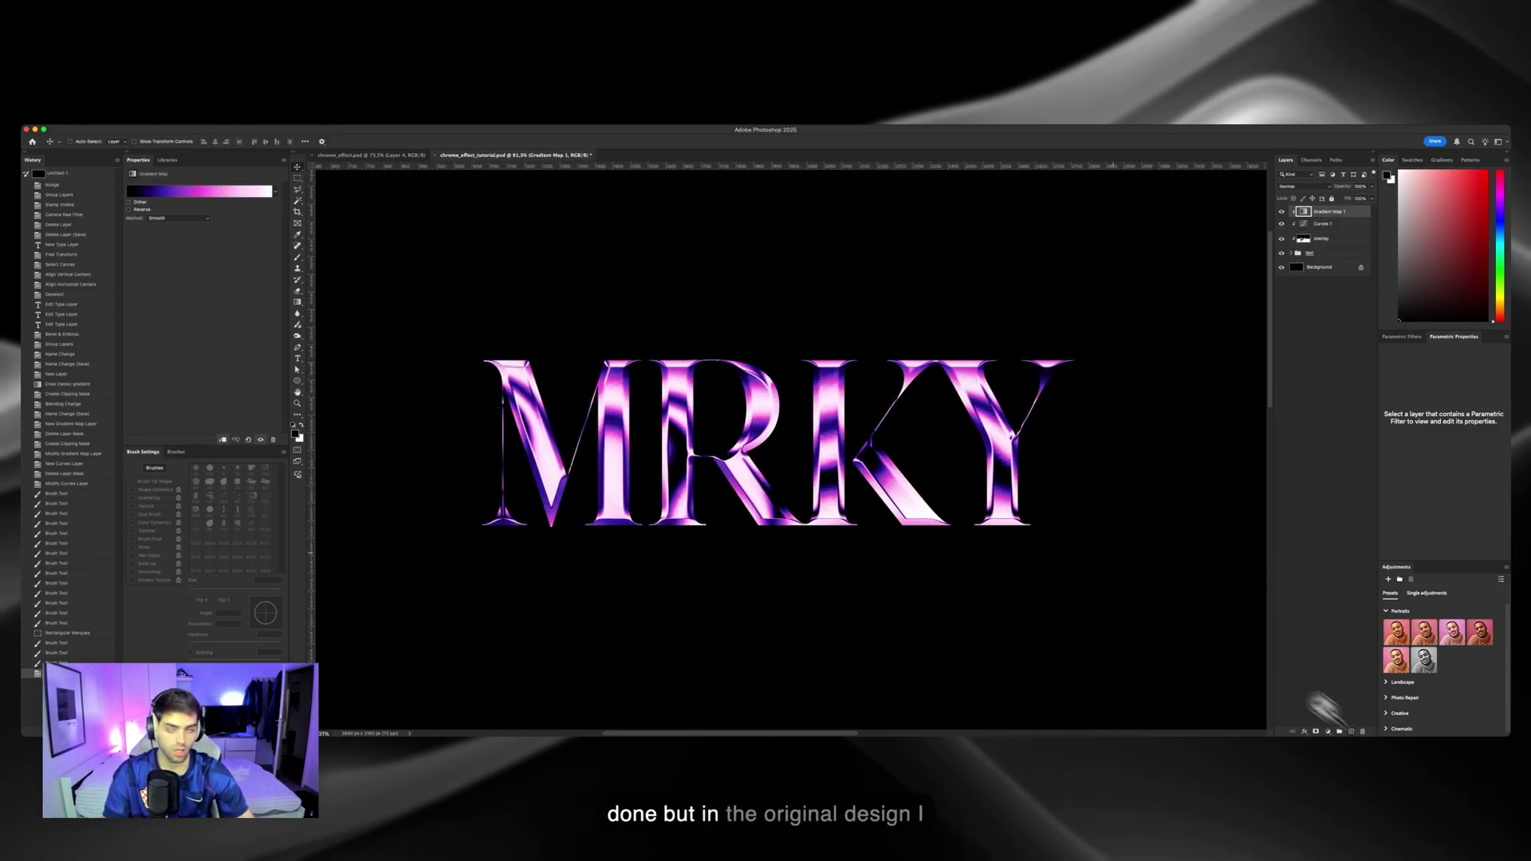
Examine the light and flare on the CHROME lettering in chrome_effect.psd, and return to chrome_effect_tutorial.psd.
left_click(413, 156)
left_click_drag(799, 435, 810, 445)
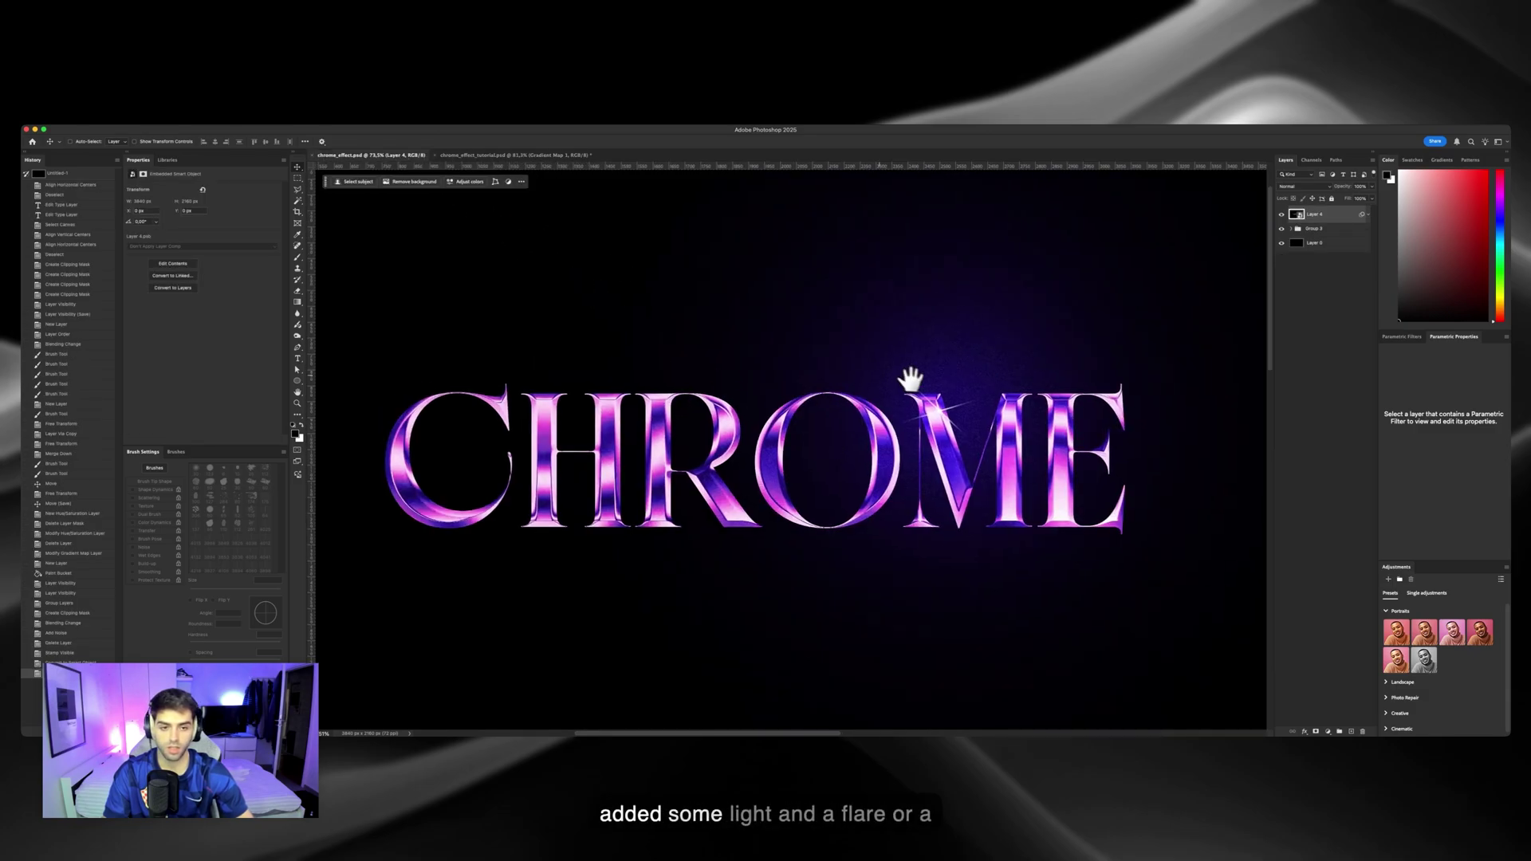
left_click(509, 158)
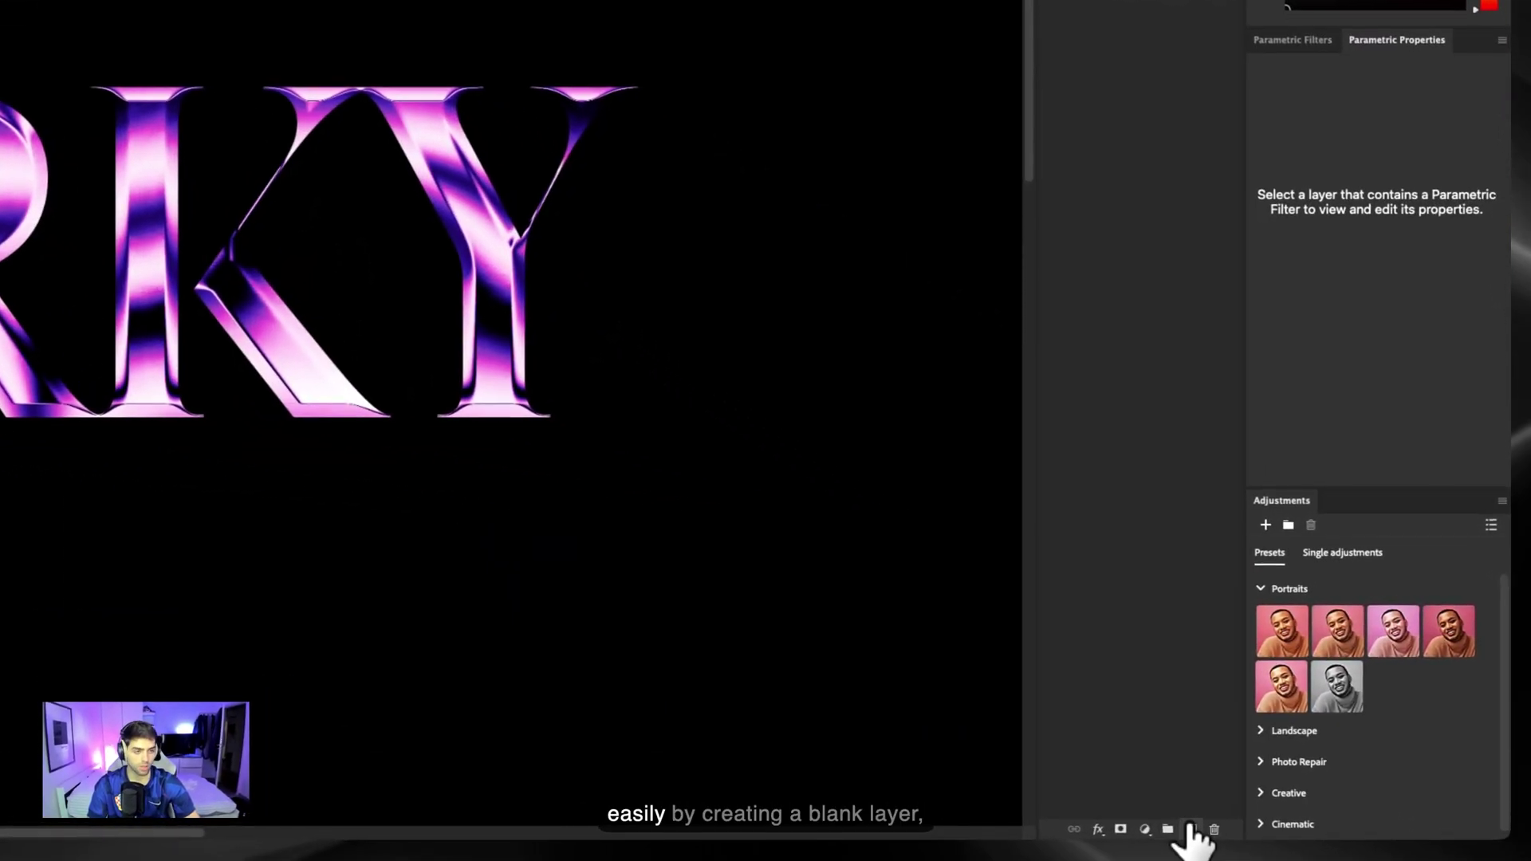
Add a blank layer above the Gradient Map with blending mode Linear Dodge (Add), and sample a dark purple from the lettering.
left_click(1190, 829)
left_click(1307, 187)
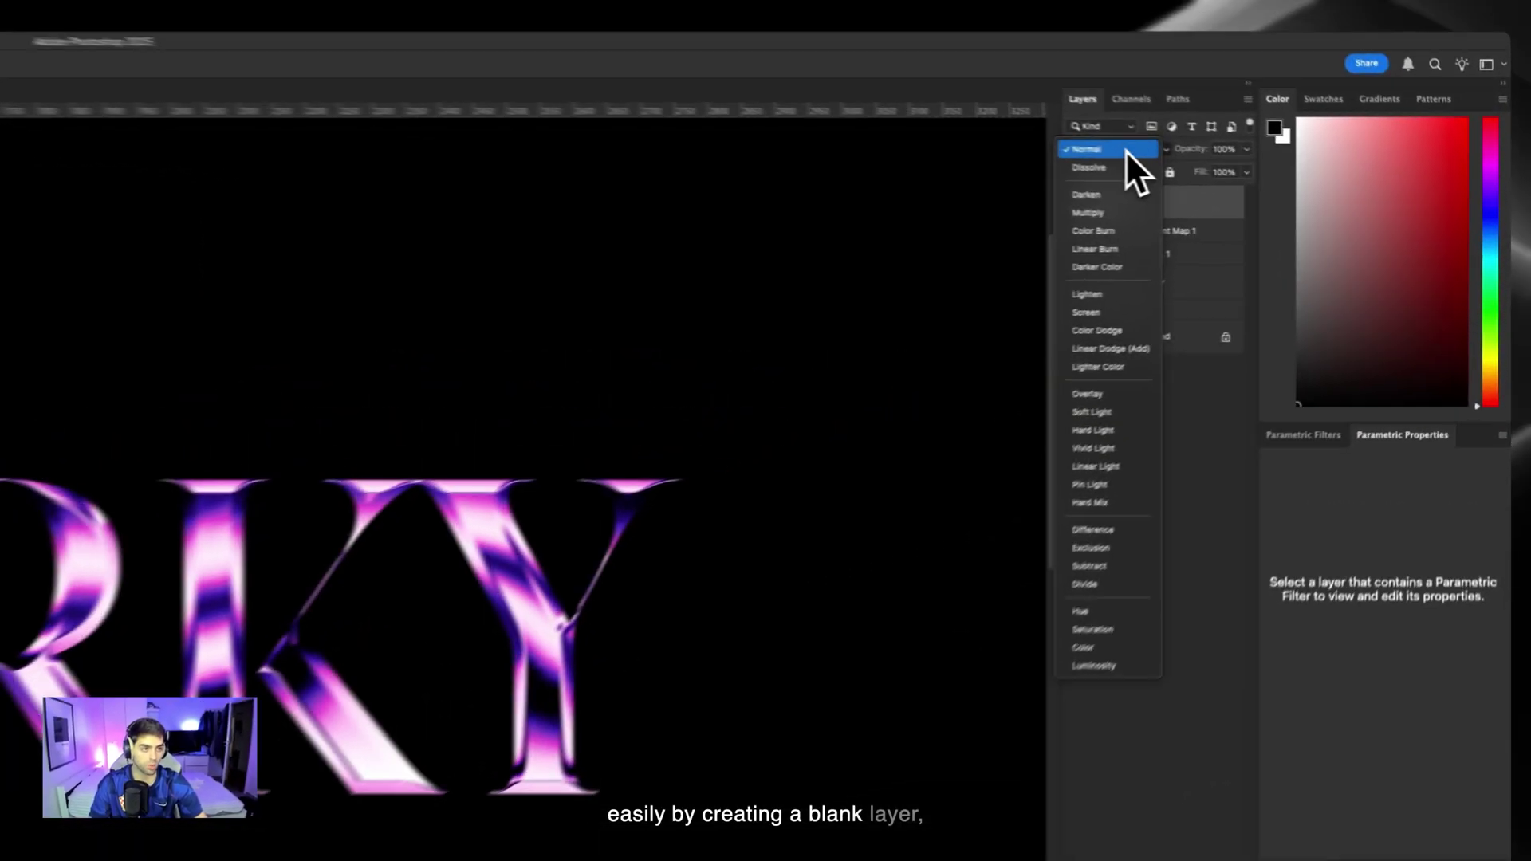
left_click(1105, 348)
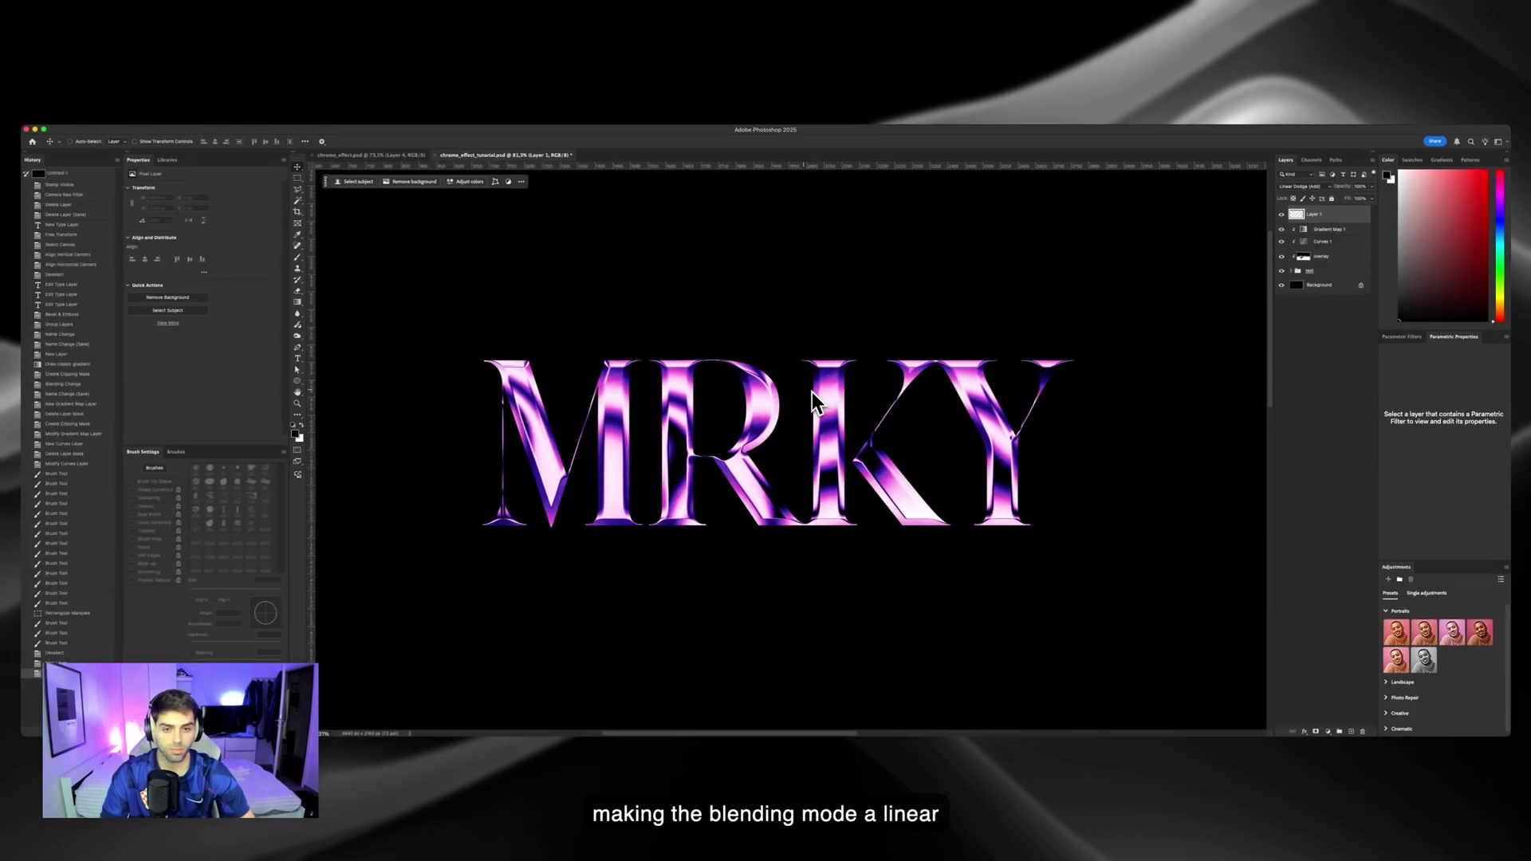
key("i")
left_click_drag(795, 406, 632, 474)
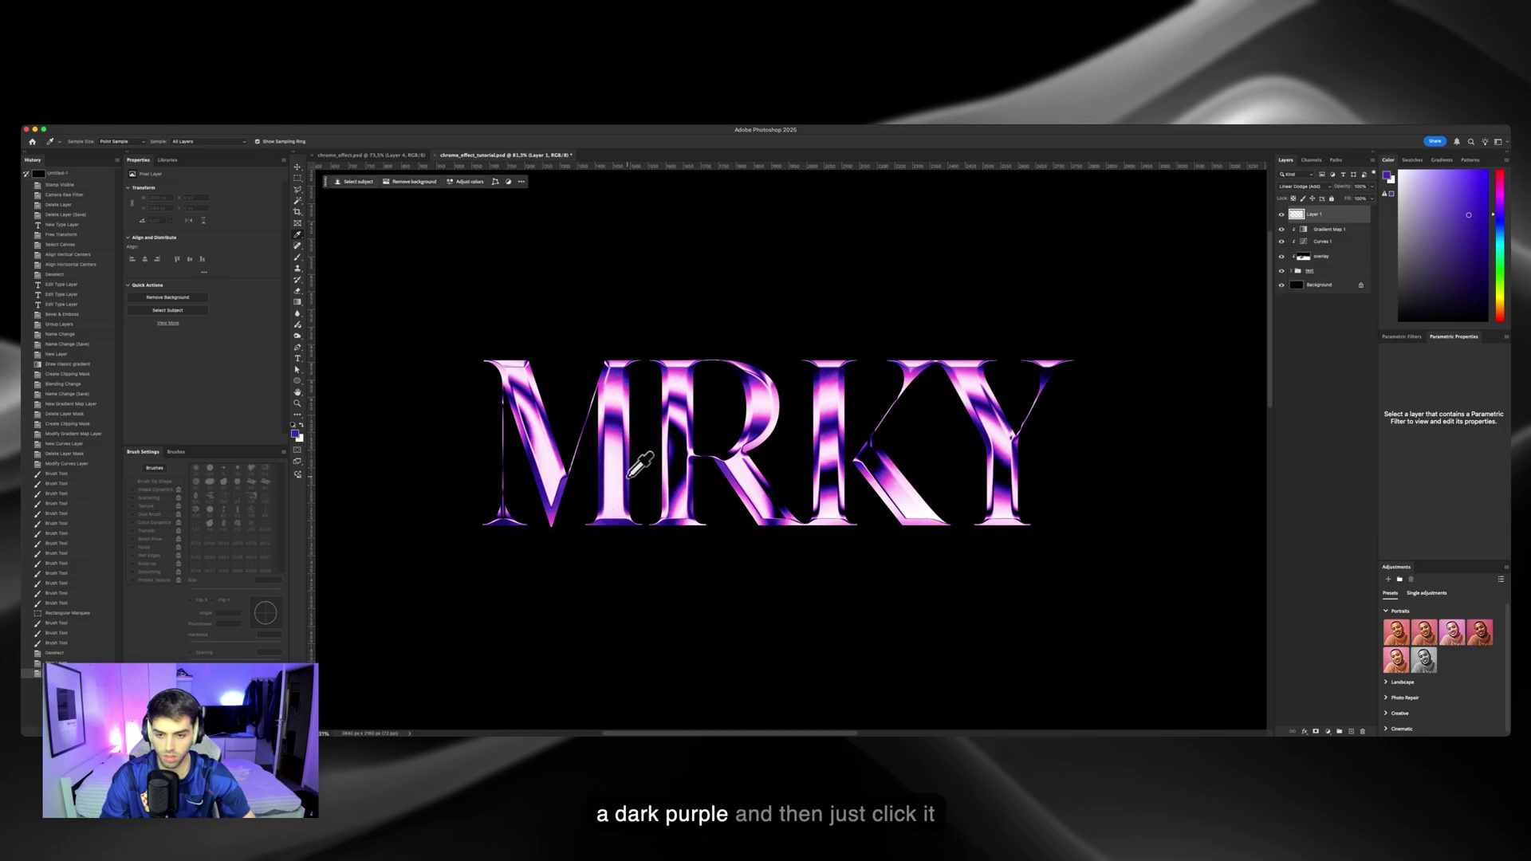
Try a large soft purple dab at full opacity above the letter M, and undo it.
key("b")
right_click(741, 411, "alt")
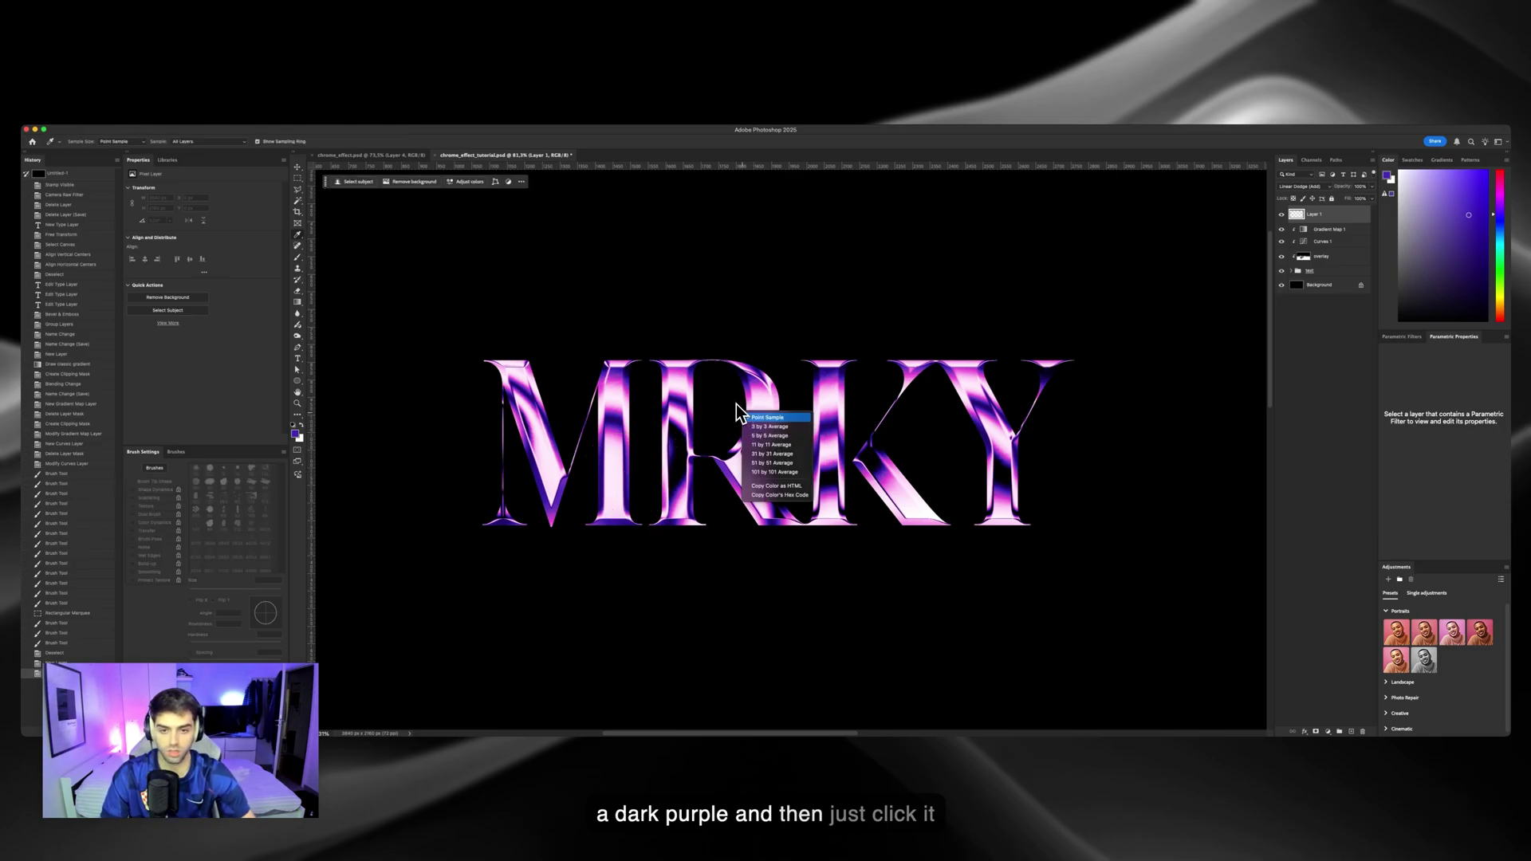
left_click(735, 405)
key("b")
left_click(571, 337)
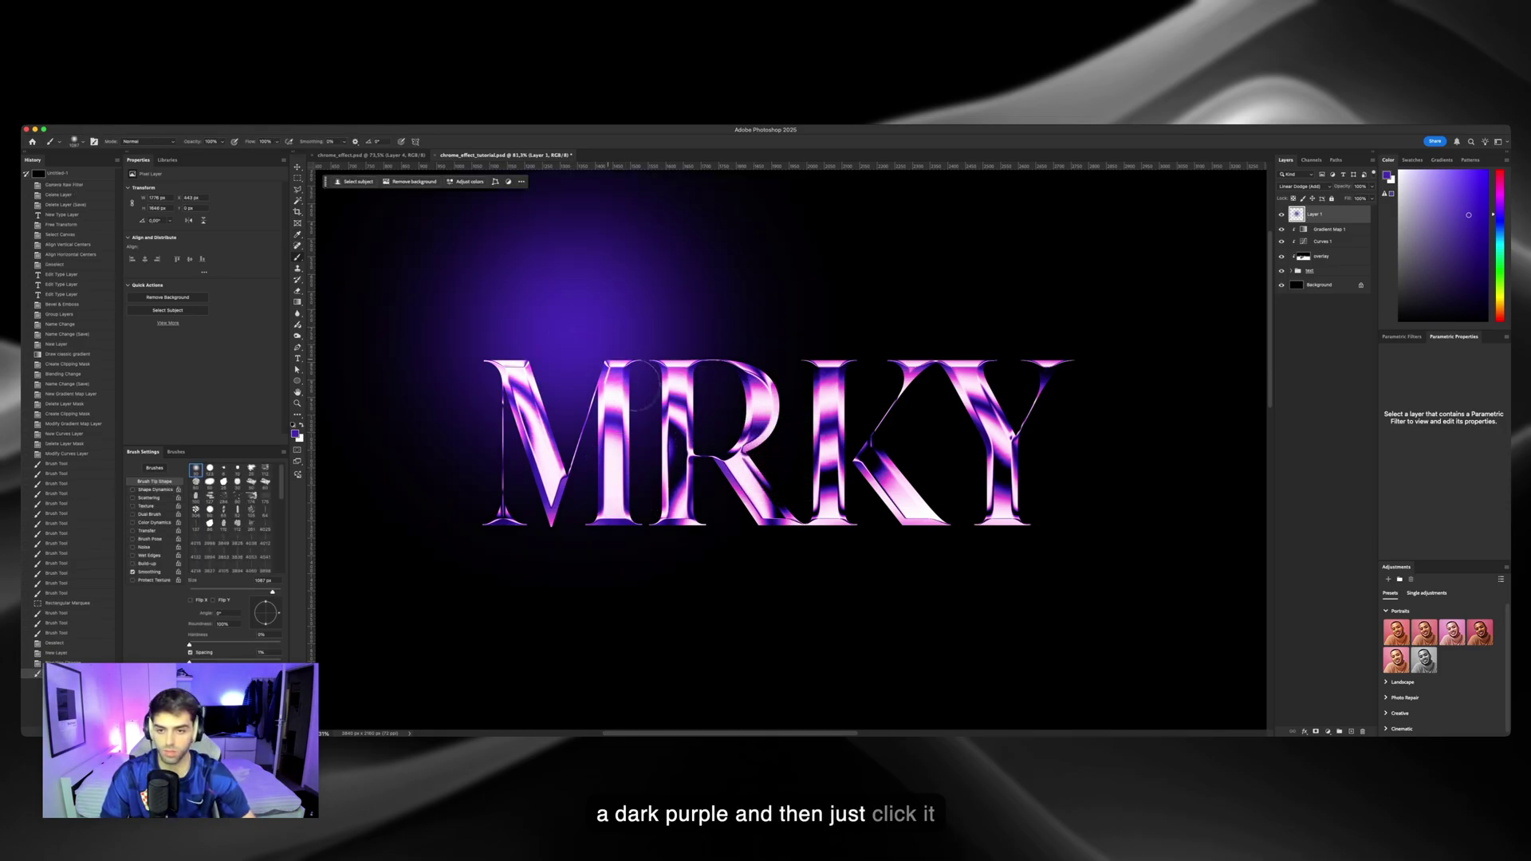
key("super+z")
Lower the brush opacity to 60% and dab smaller soft purple glows around the right stem of the M.
left_click_drag(642, 399, 598, 396, "ctrl+alt")
key("6")
left_click(599, 395)
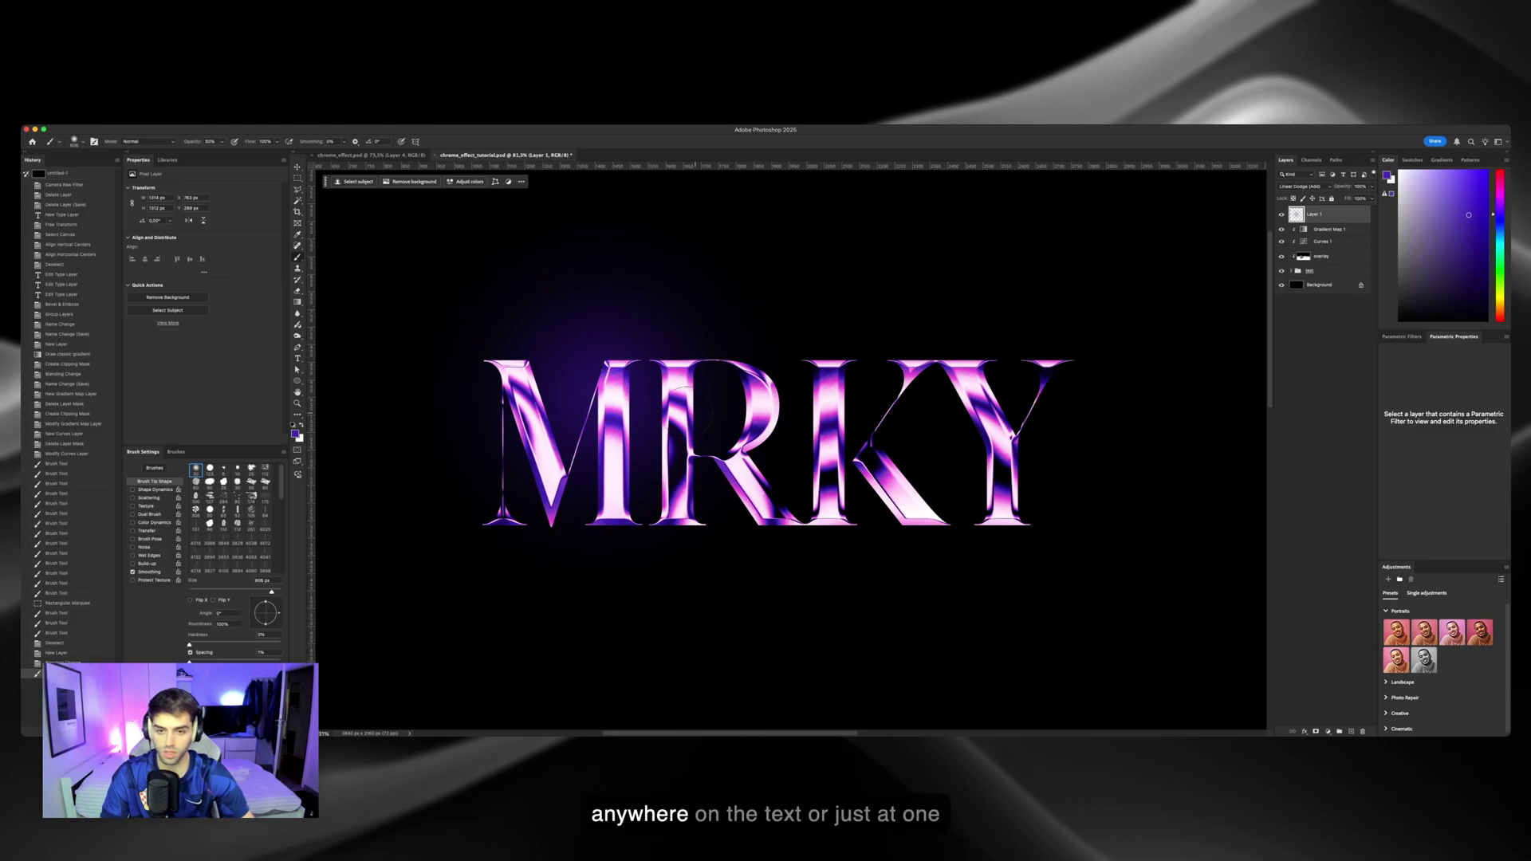
left_click(866, 449)
key("super+z")
left_click_drag(750, 426, 705, 426, "ctrl+alt")
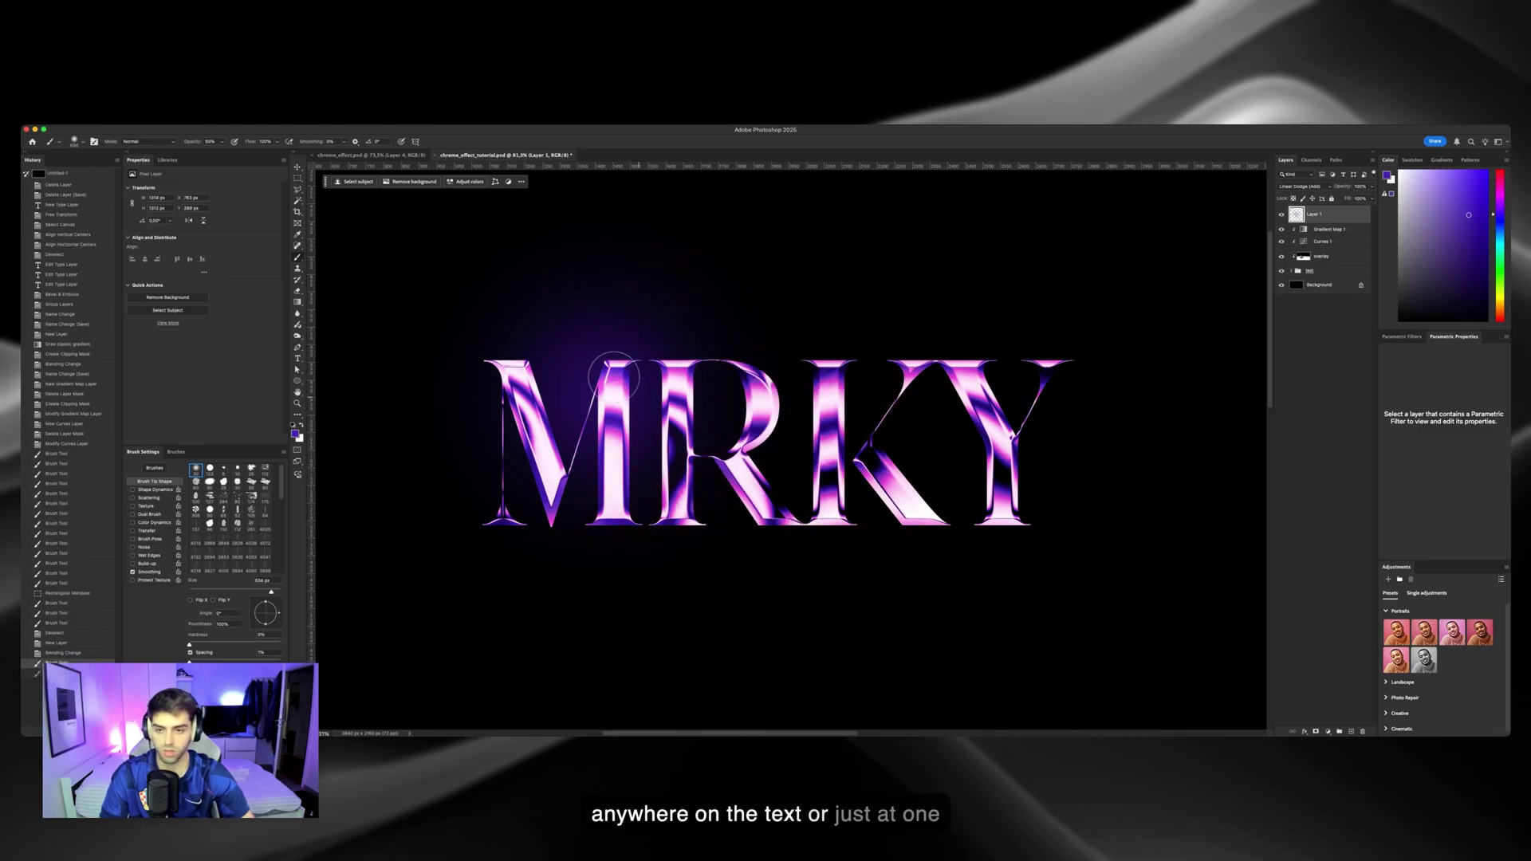
left_click(614, 375)
Dab a large soft white spot on a new layer, flatten it into a thin horizontal streak, and move it above the lettering.
key("z")
left_click_drag(634, 370, 714, 373)
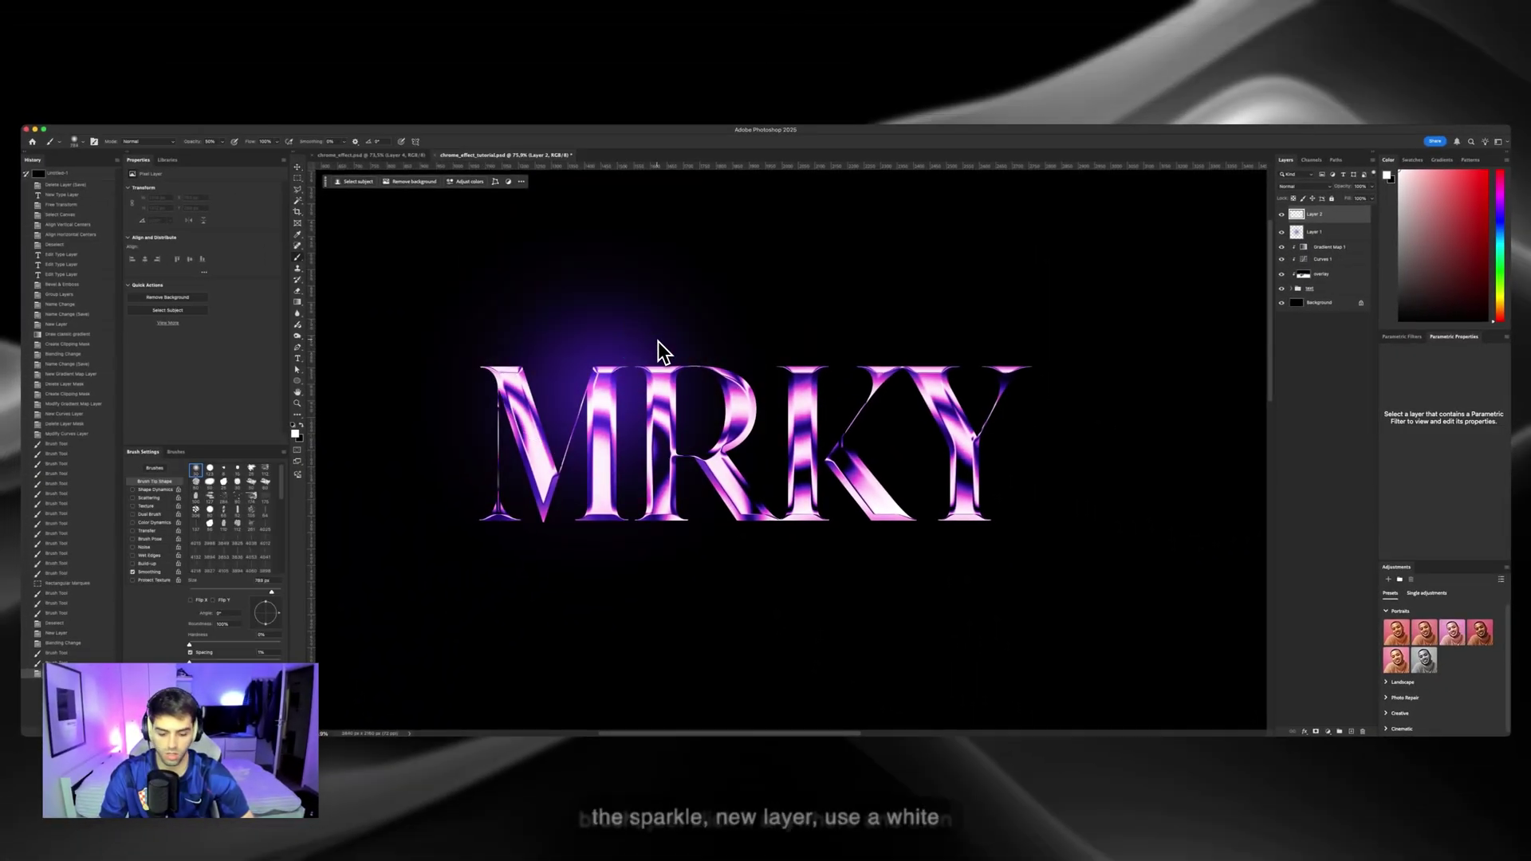
left_click(696, 427)
key("ctrl+t")
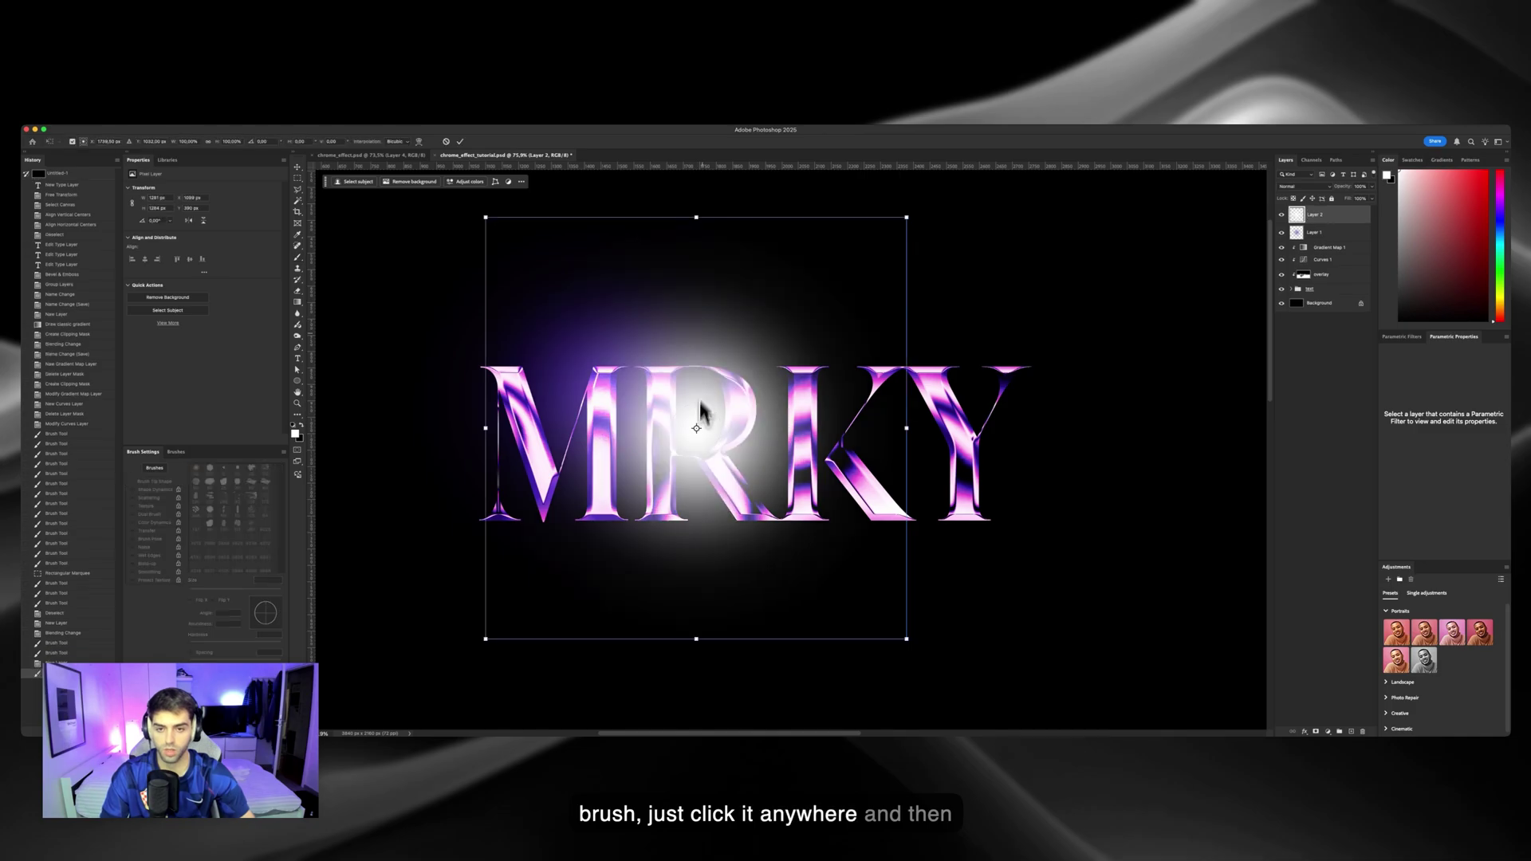
mouse_move(696, 217)
left_mouse_down()
mouse_move(704, 424)
mouse_move(713, 268)
mouse_move(725, 314)
mouse_move(793, 331)
mouse_move(778, 359)
left_mouse_up()
key("Return")
key("v")
Duplicate the white streak, rotate the copy diagonally across the original, and merge the two streak layers.
key("super+j")
key("super+t")
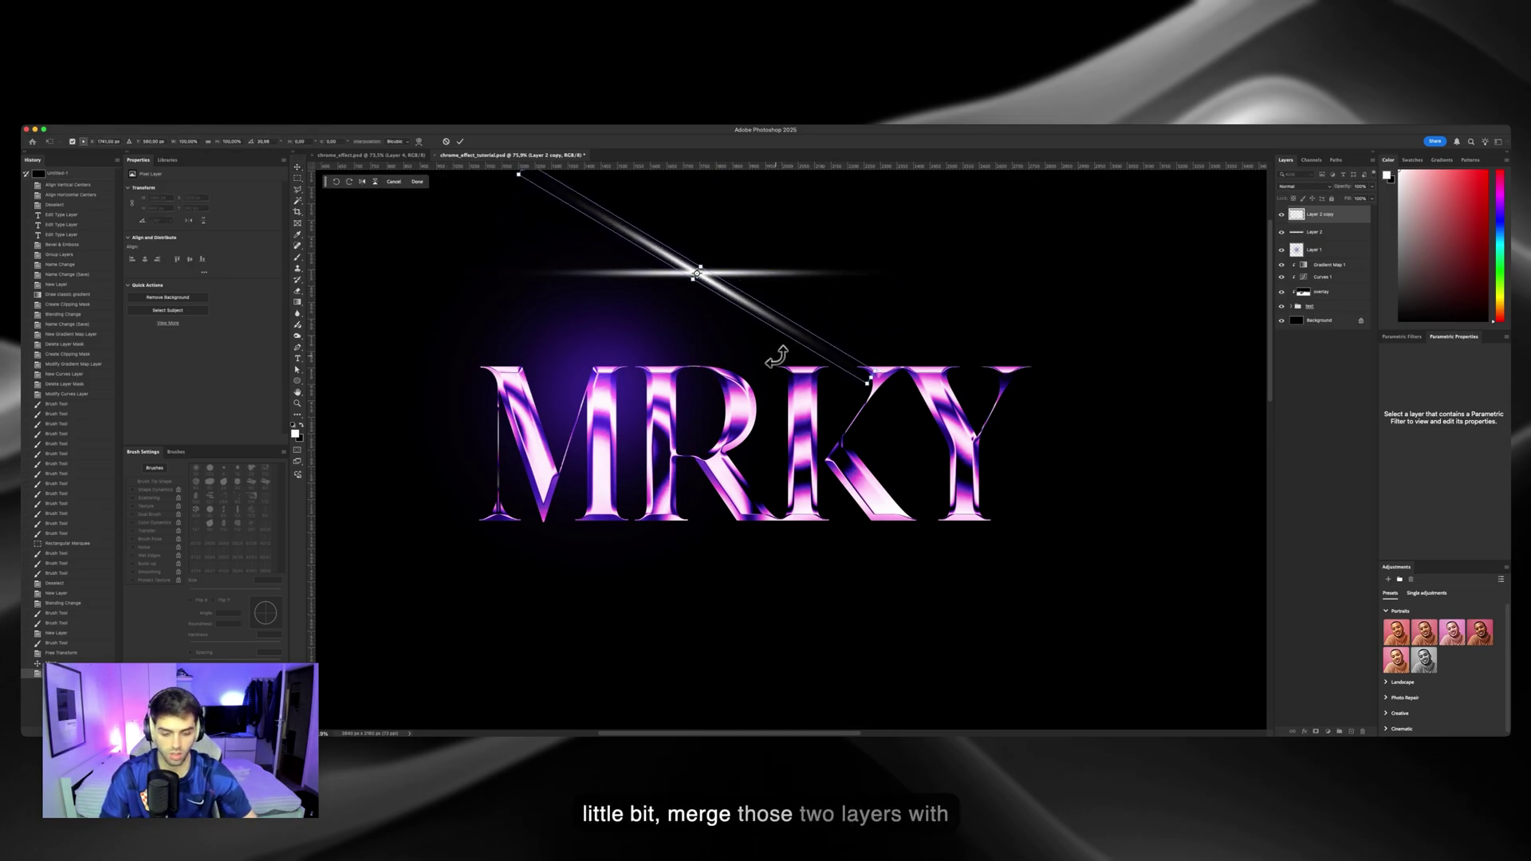
key("Return")
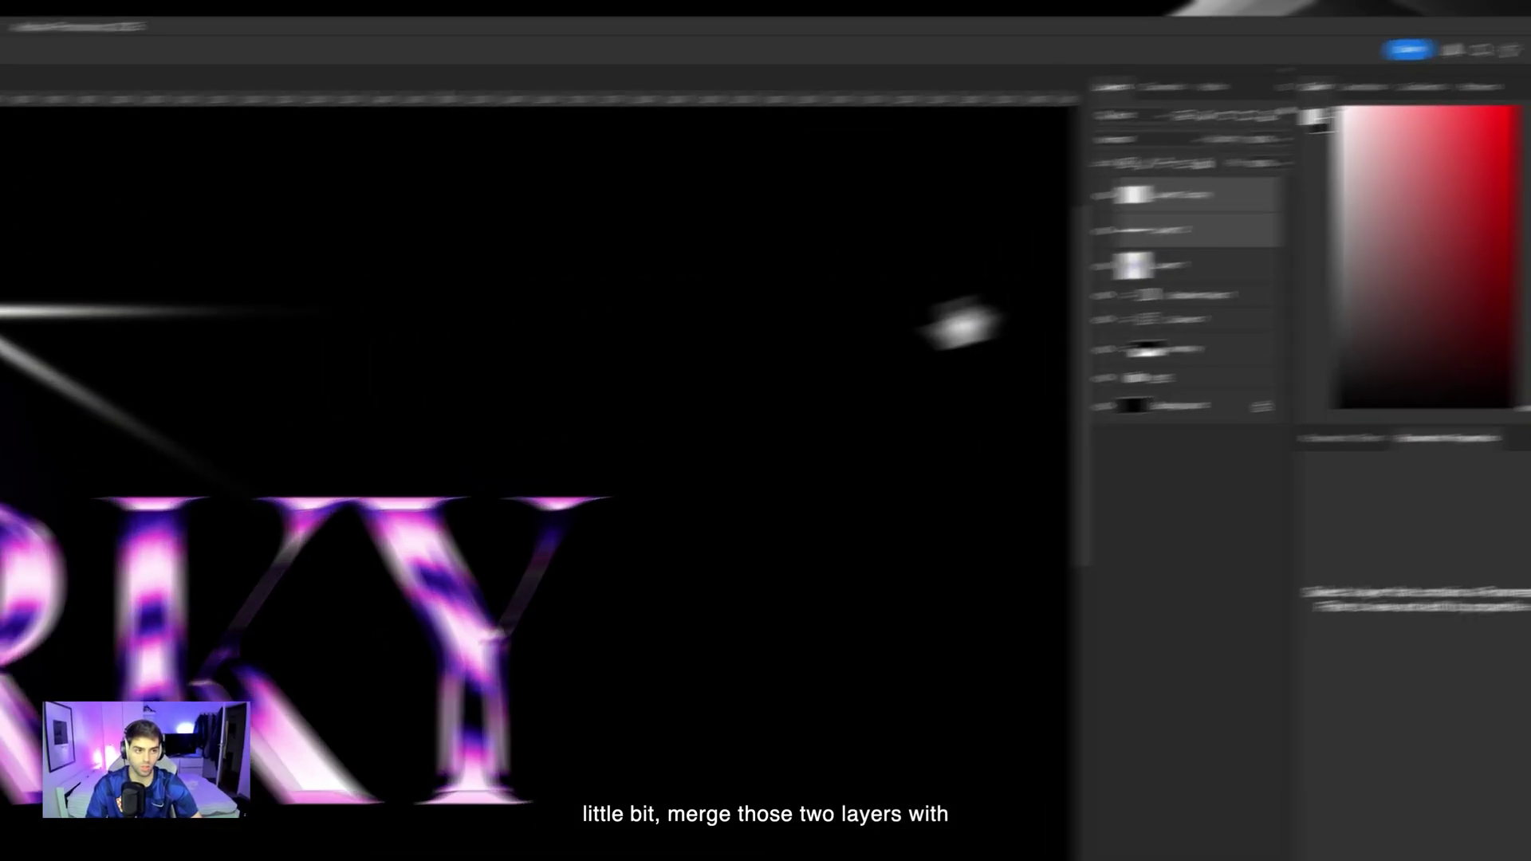
key("super+e")
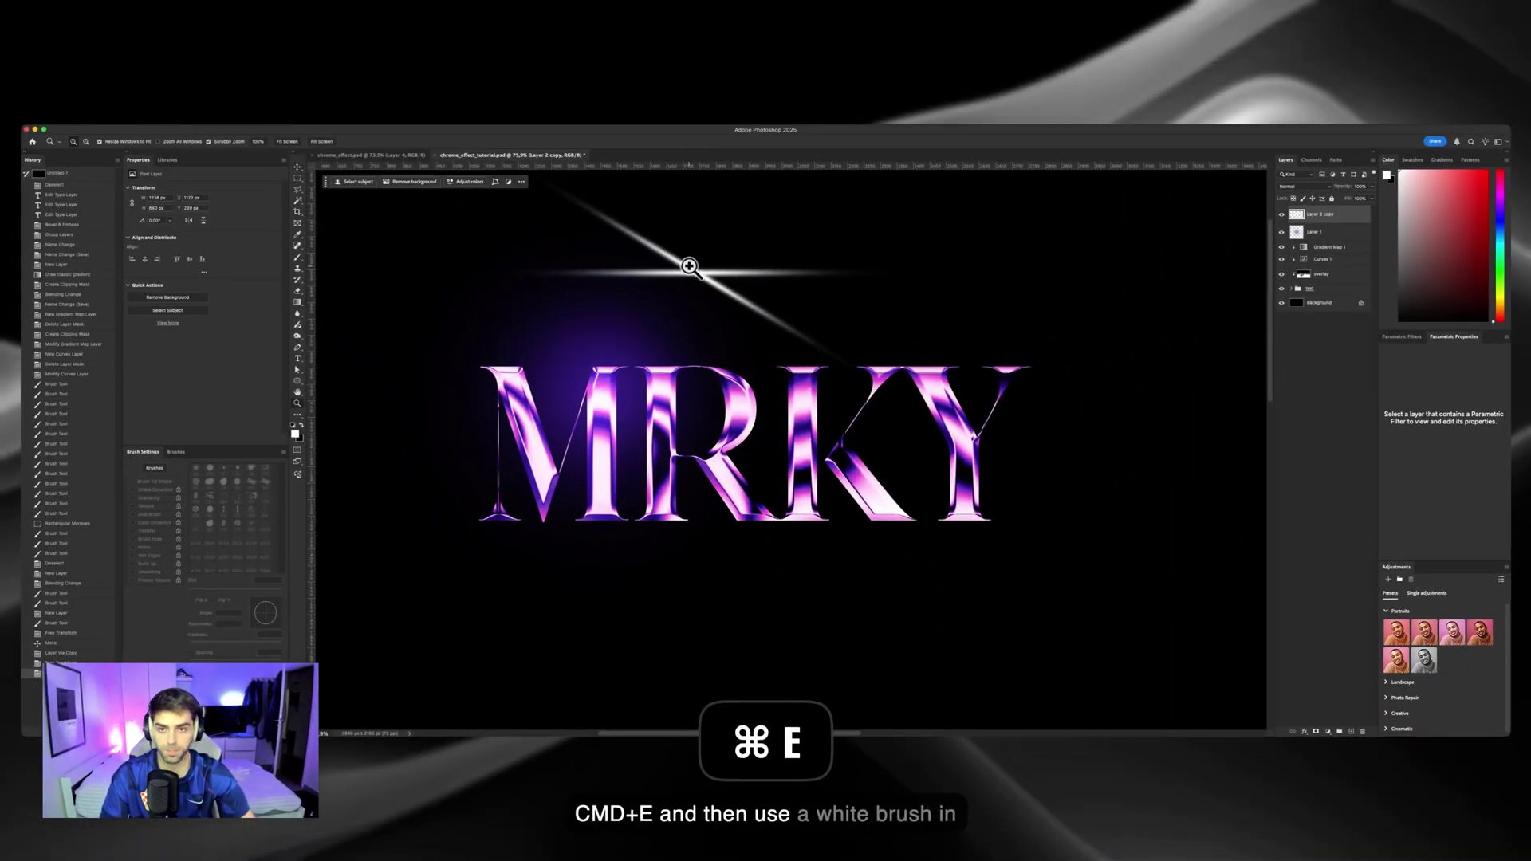
Brush a small soft white highlight where the two streaks cross to form the sparkle's core.
mouse_move(689, 266)
left_mouse_down()
mouse_move(728, 253)
mouse_move(735, 335)
mouse_move(643, 343)
mouse_move(745, 328)
mouse_move(722, 328)
left_mouse_up()
key("b")
left_click(724, 333)
key("super+z")
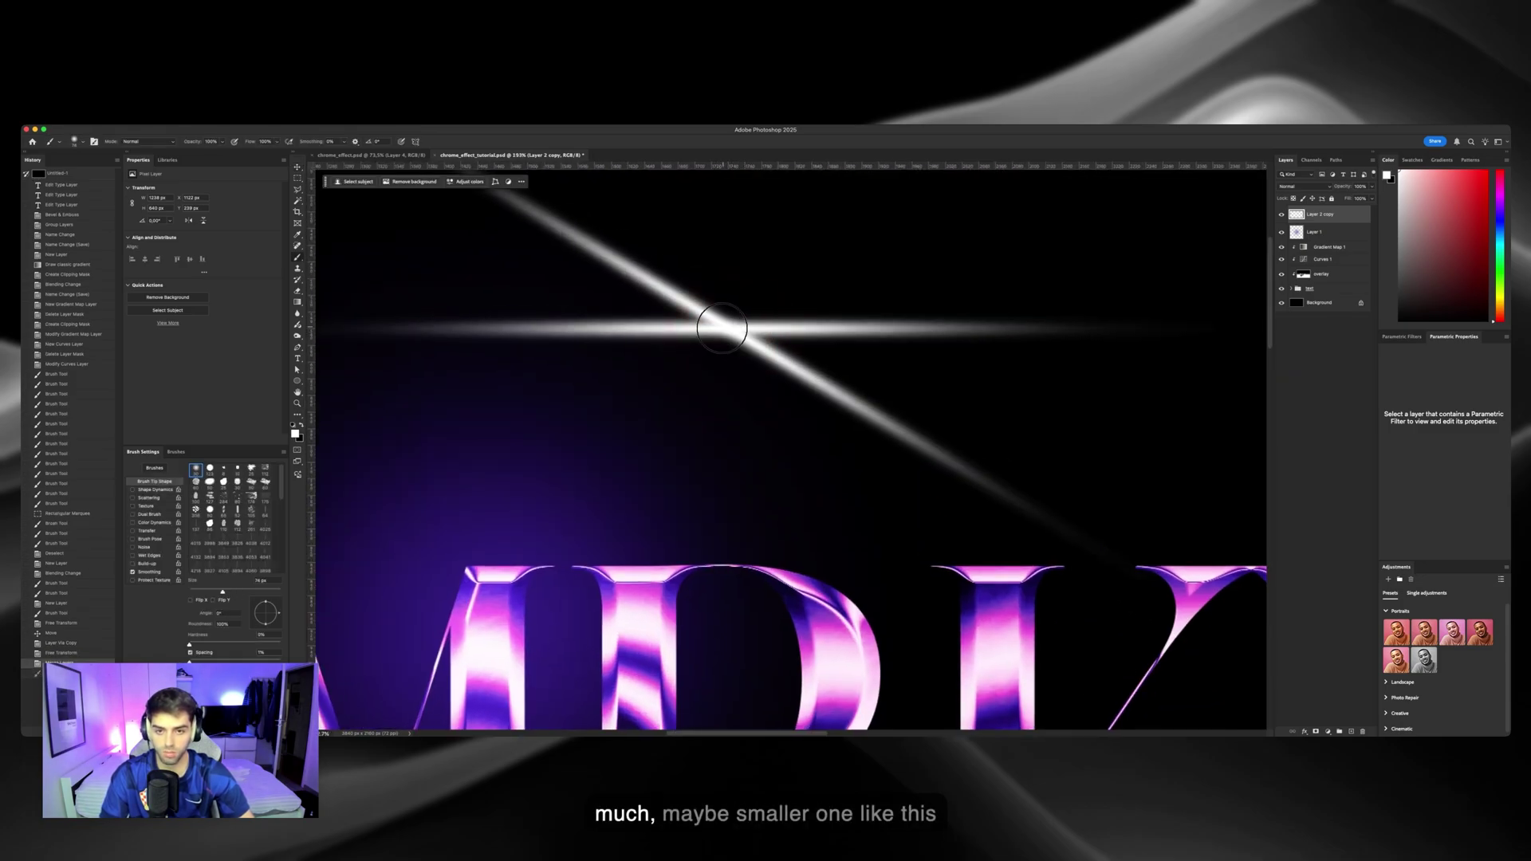
scroll(728, 327, "down", 5)
scroll(701, 343, "up", 3)
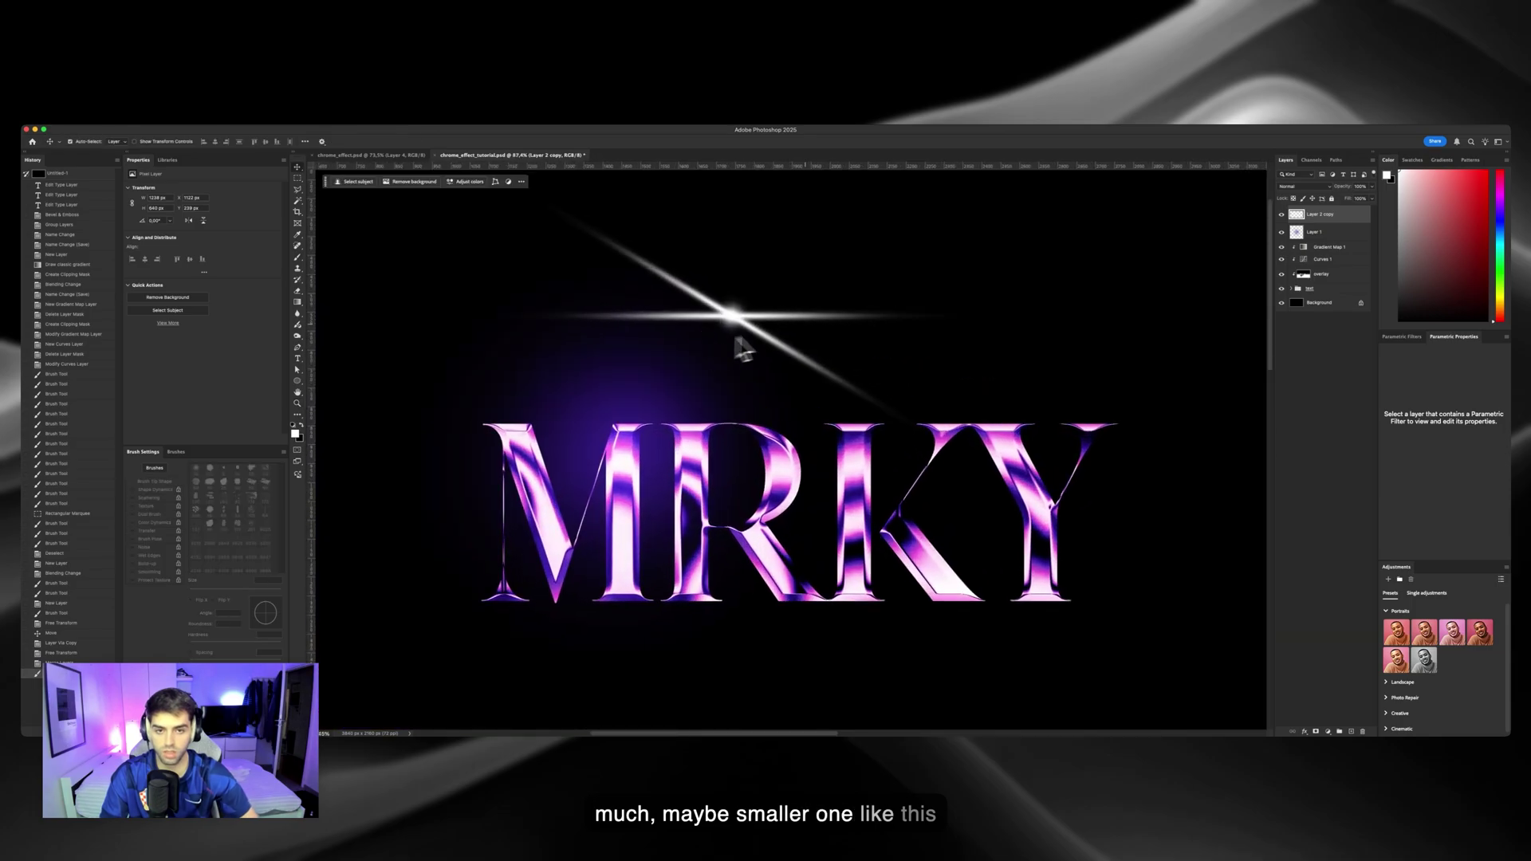
Scale the sparkle down and move it onto the upper part of the letter M.
key("ctrl+t")
left_click_drag(967, 195, 827, 388)
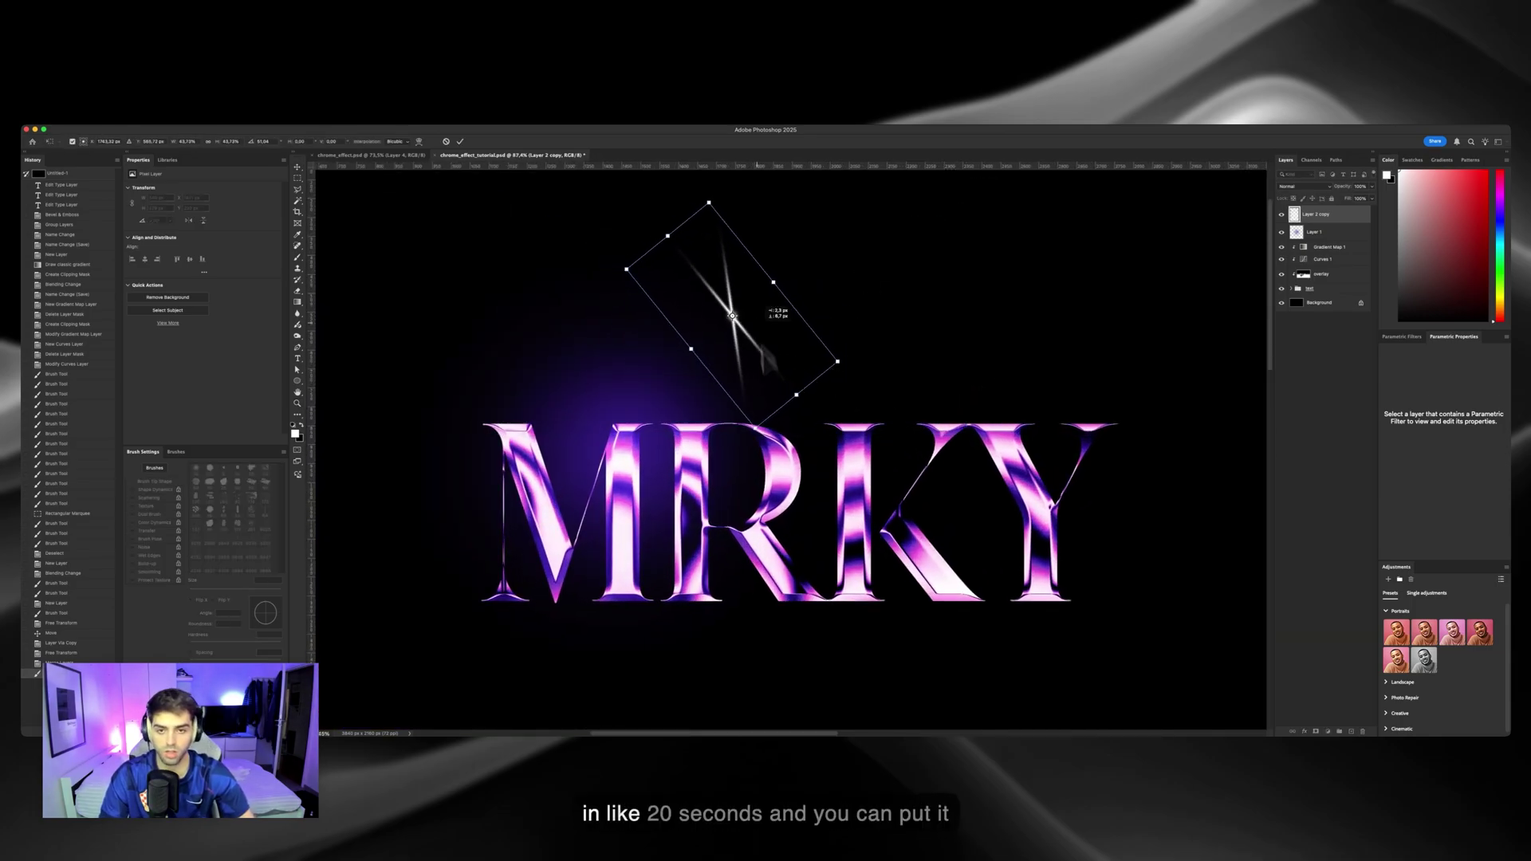
left_click_drag(758, 351, 548, 405)
key("Return")
Shrink the sparkle further, fit it onto the M's upper-left serif, and rotate it slightly clockwise.
key("ctrl+t")
left_click_drag(694, 409, 630, 370)
left_click_drag(483, 366, 490, 372)
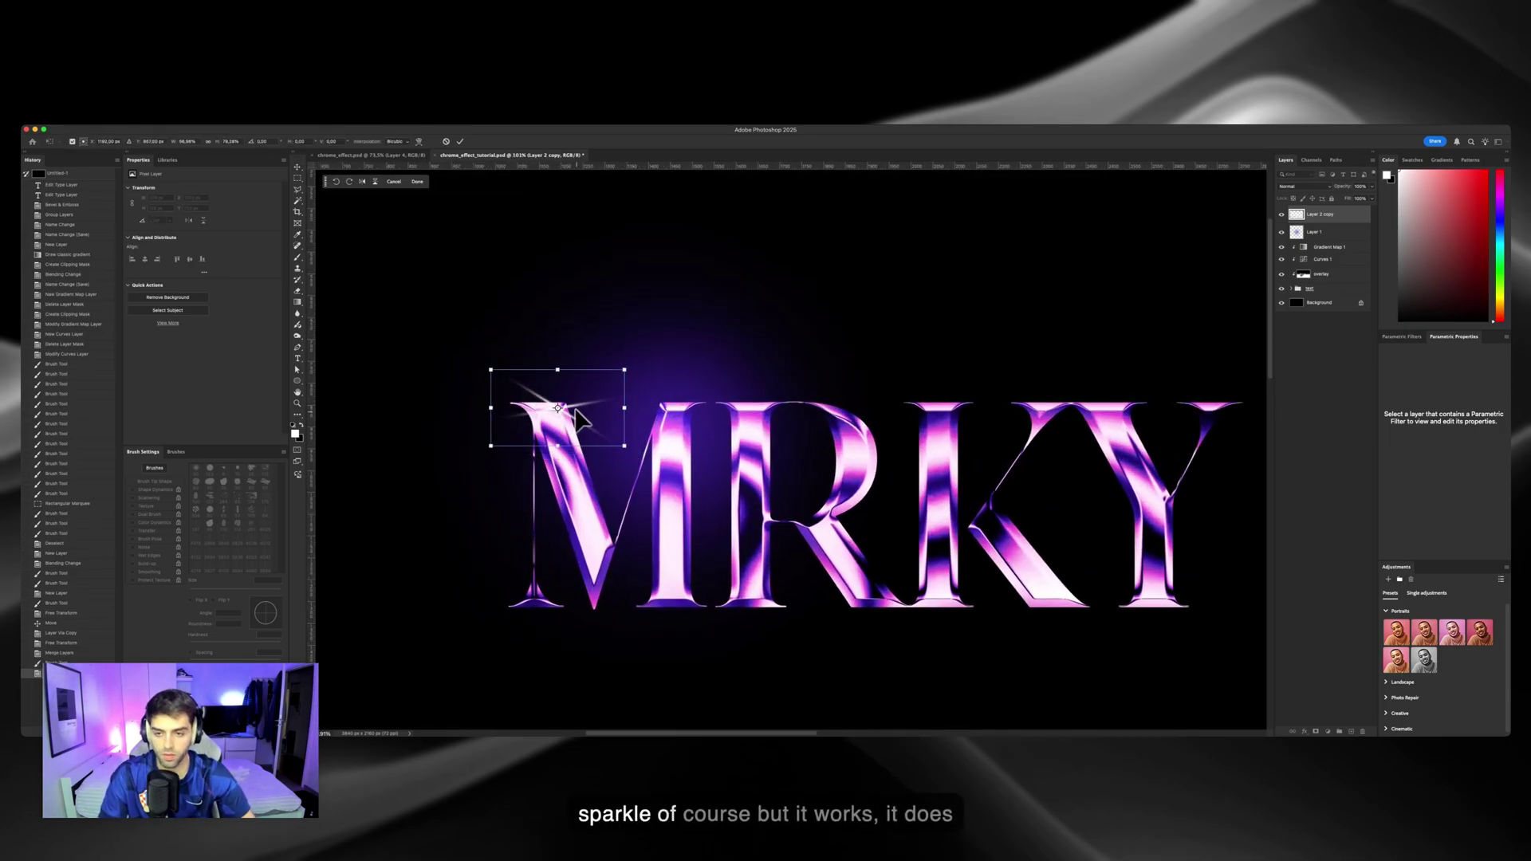
left_click_drag(578, 419, 580, 420)
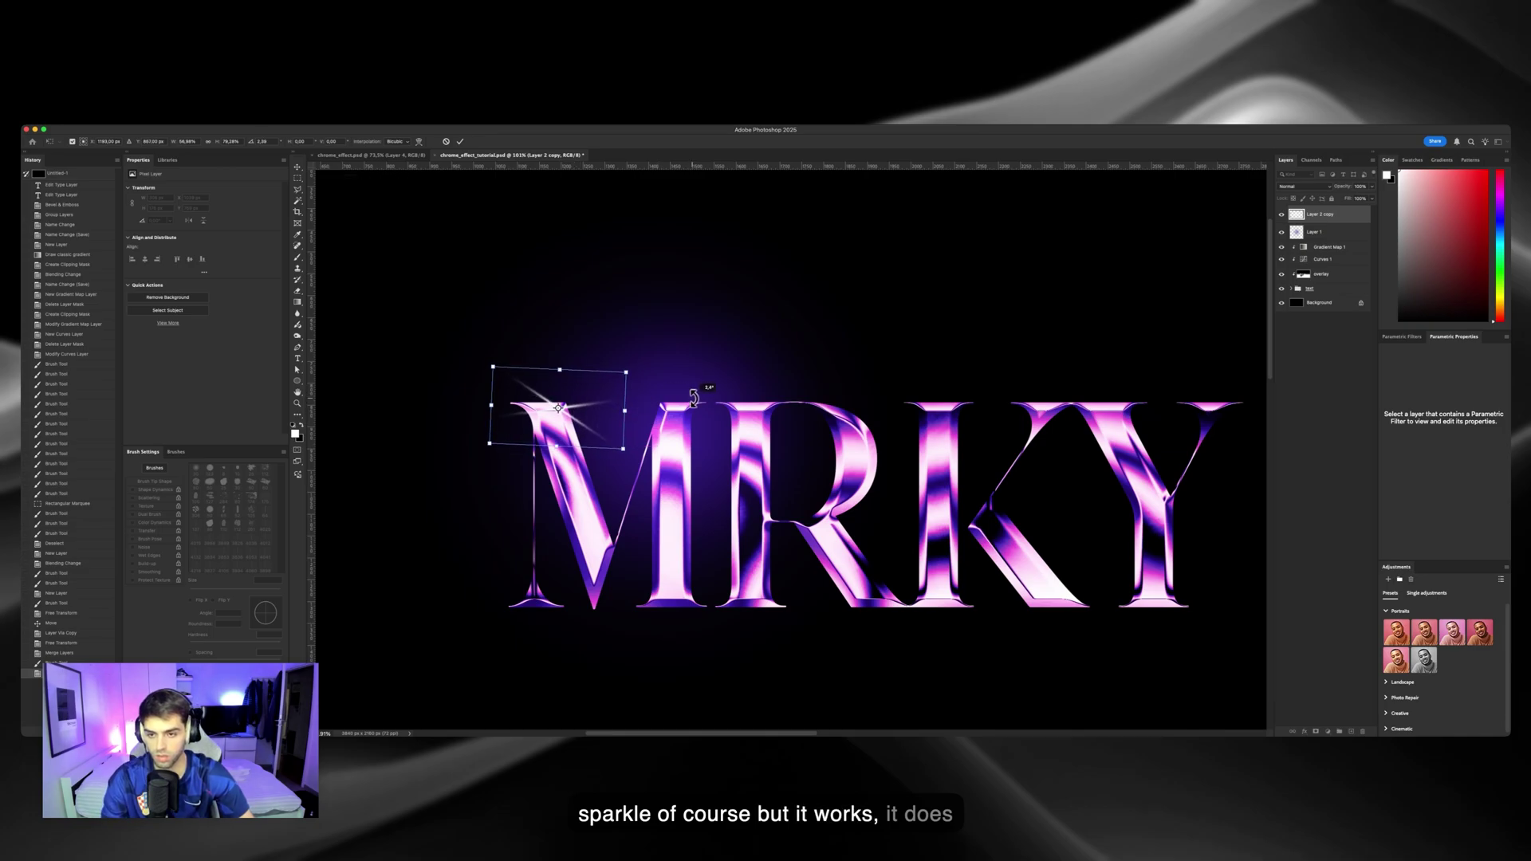
left_click_drag(694, 396, 692, 418)
key("Return")
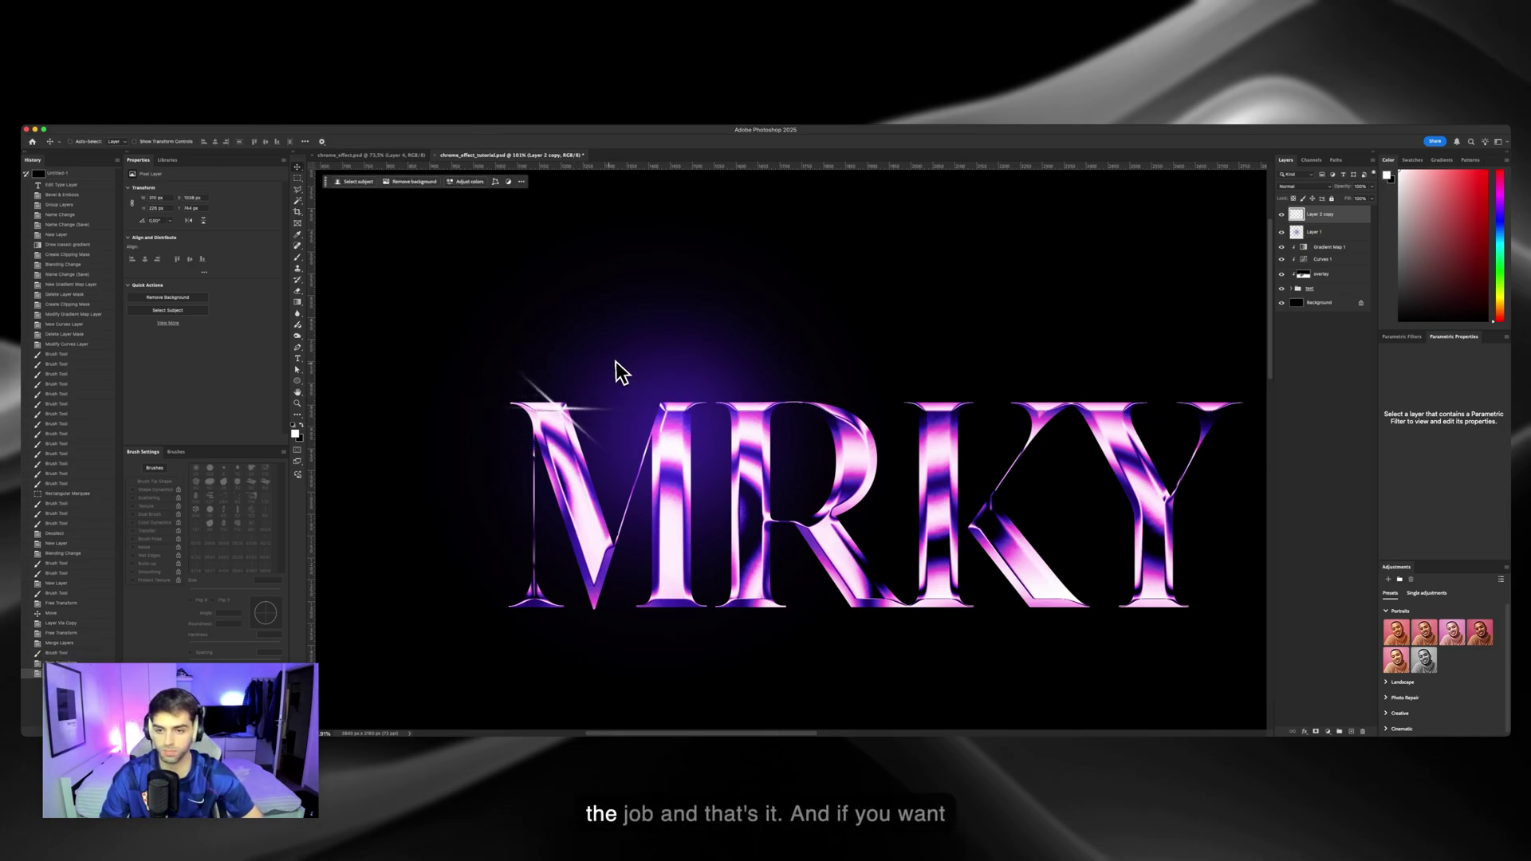
Examine the grain on the CHROME lettering in chrome_effect.psd, and return to chrome_effect_tutorial.psd.
key("z")
left_click_drag(615, 364, 617, 404)
mouse_move(674, 363)
left_mouse_down()
mouse_move(711, 367)
mouse_move(666, 386)
left_mouse_up()
key("v")
left_click(375, 154)
key("z")
scroll(686, 410, "up", 4)
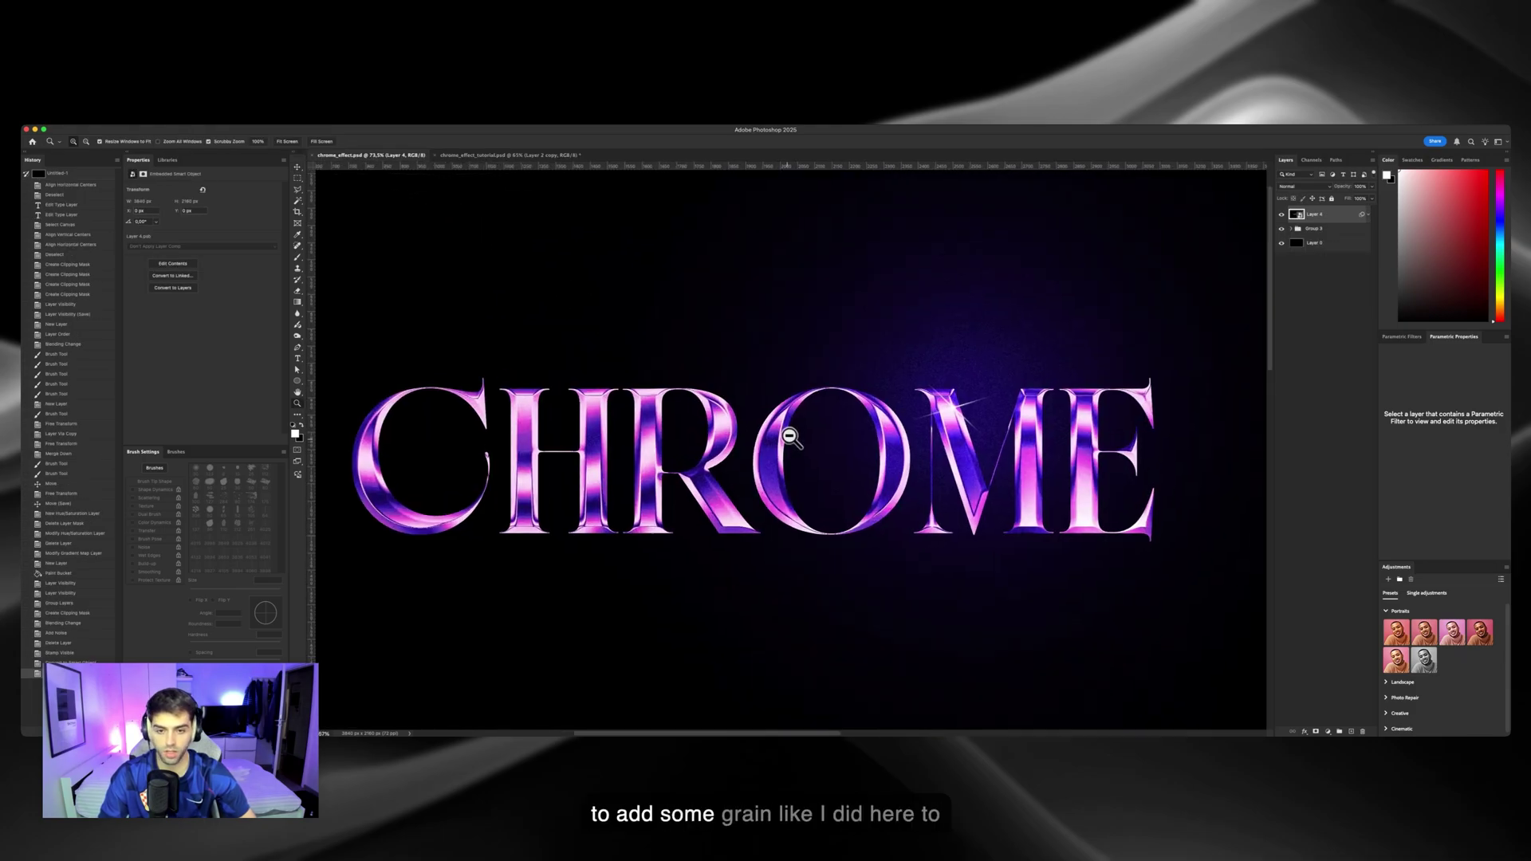
scroll(683, 415, "down", 3)
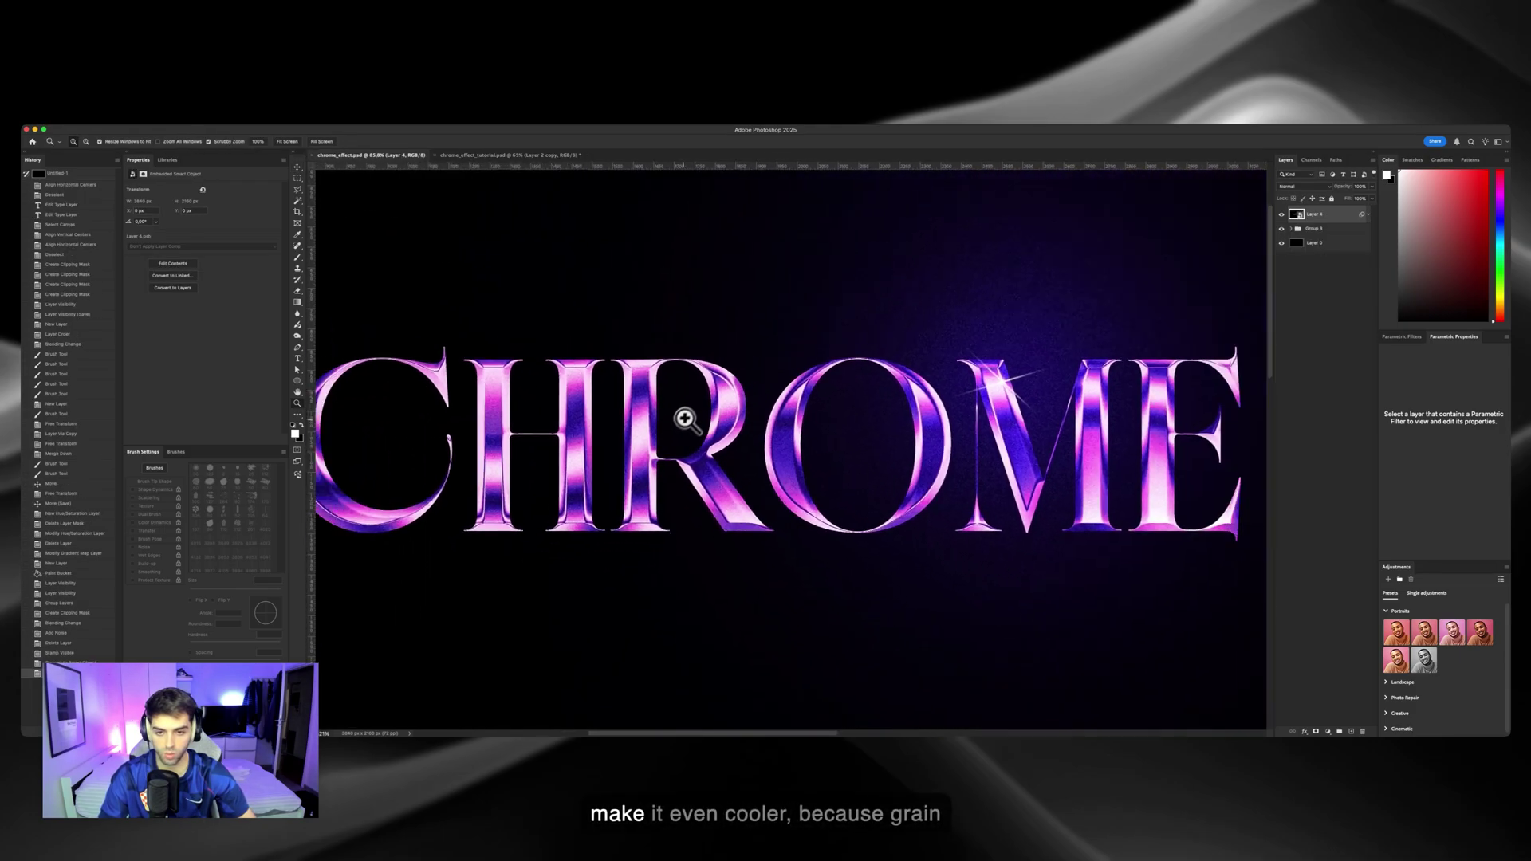
key("v")
left_click(505, 155)
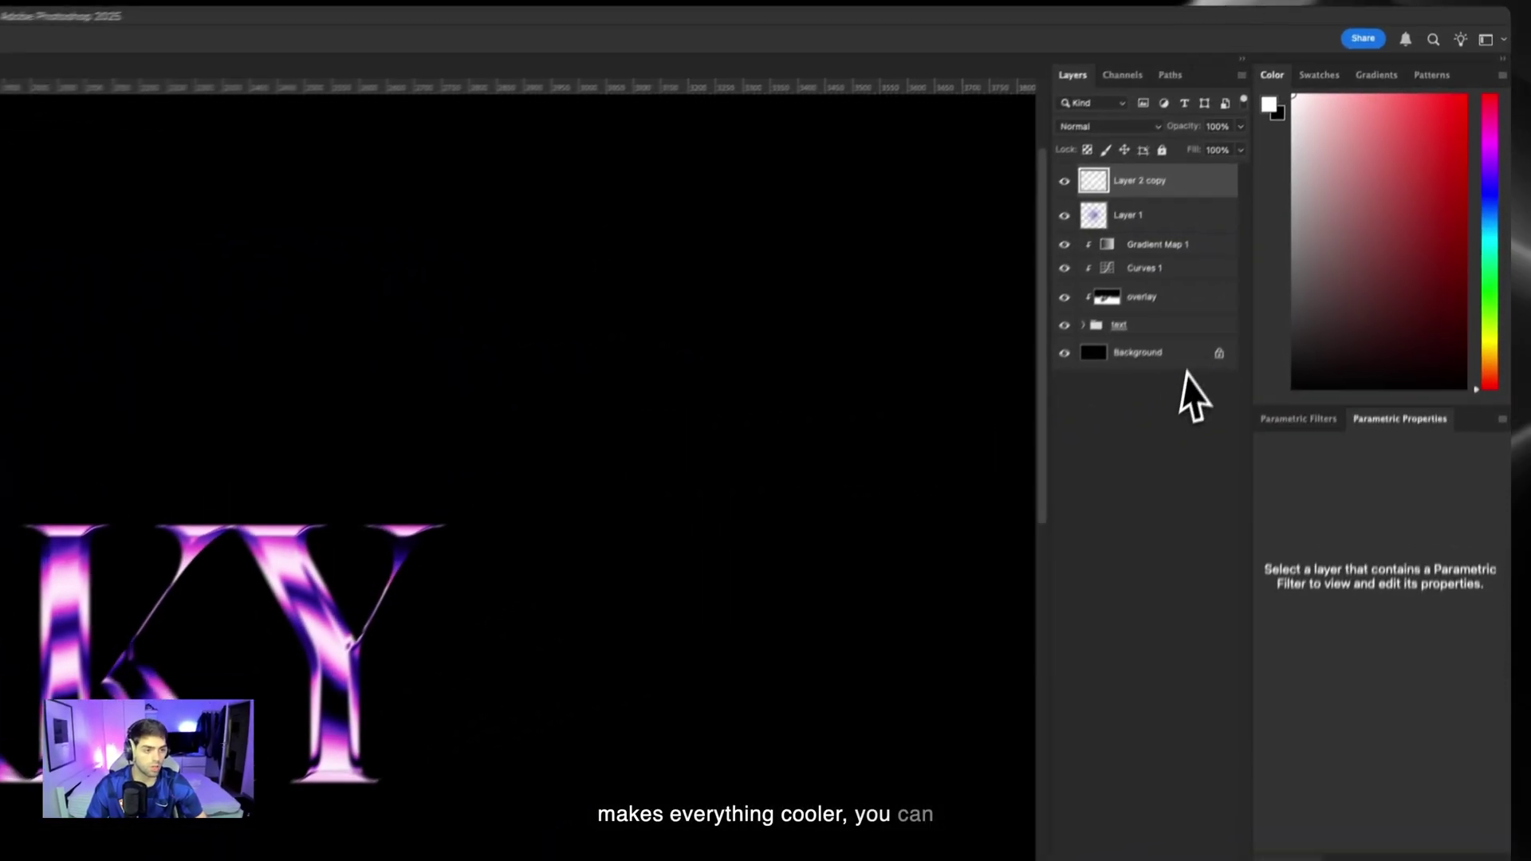
Unlock the Background layer, select all layers, and stamp them into a new merged layer on top.
left_click(1361, 304)
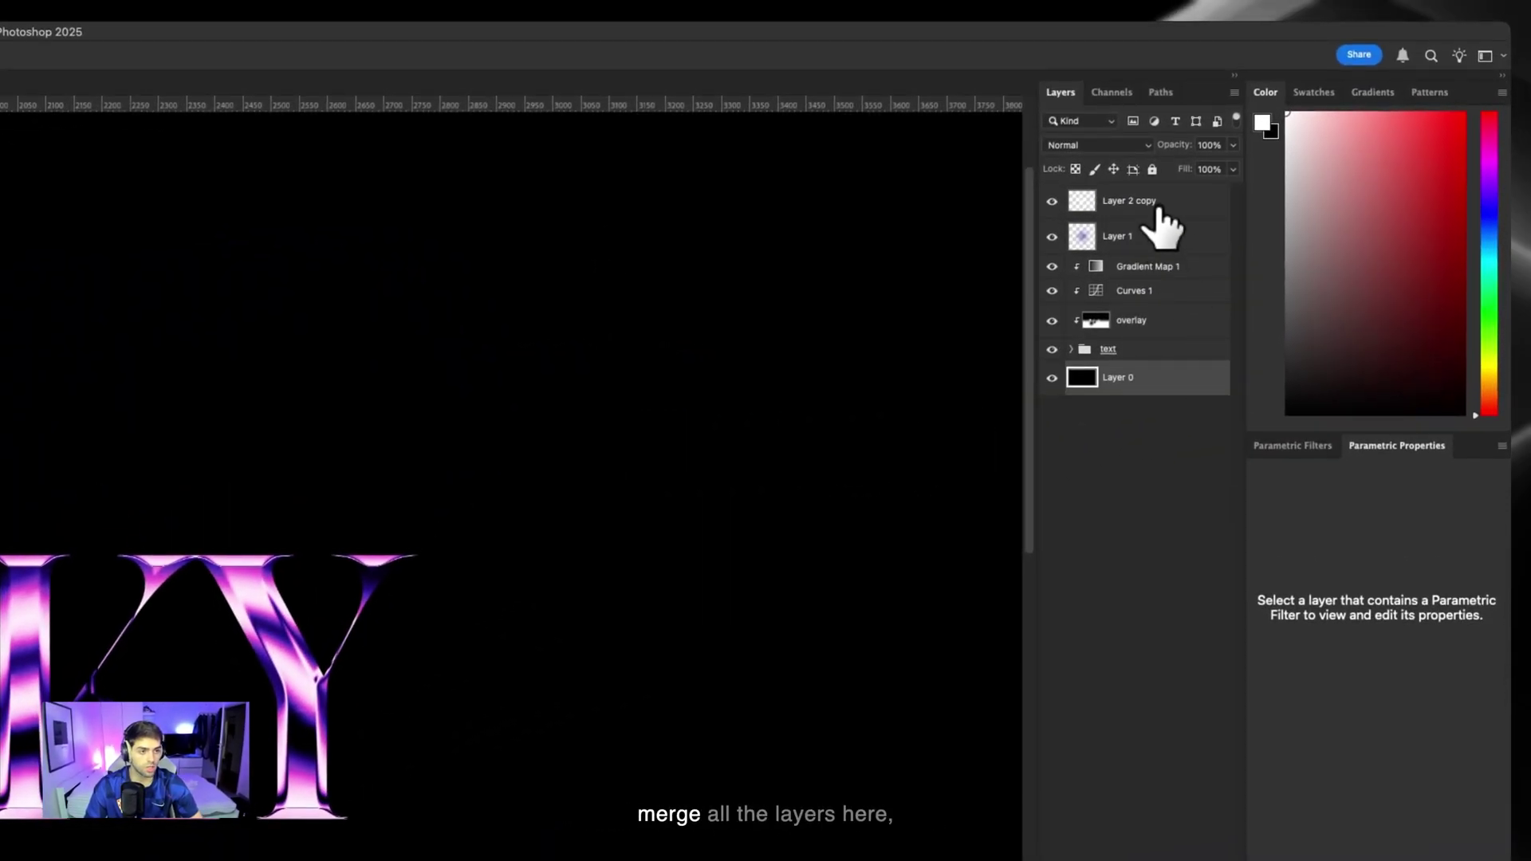
left_click(1332, 218, "shift")
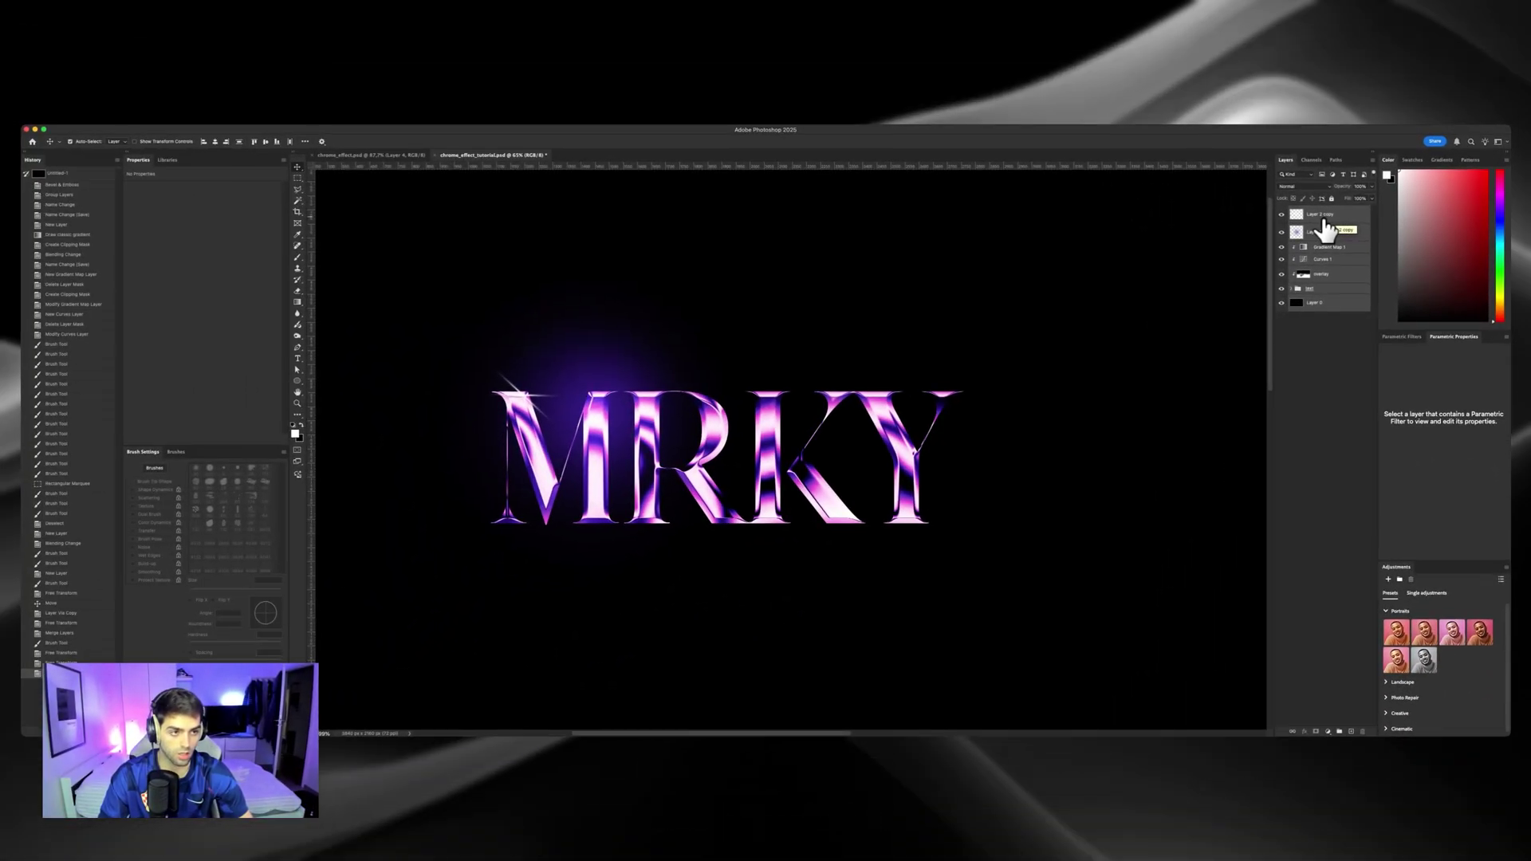
key("super+shift+alt+e")
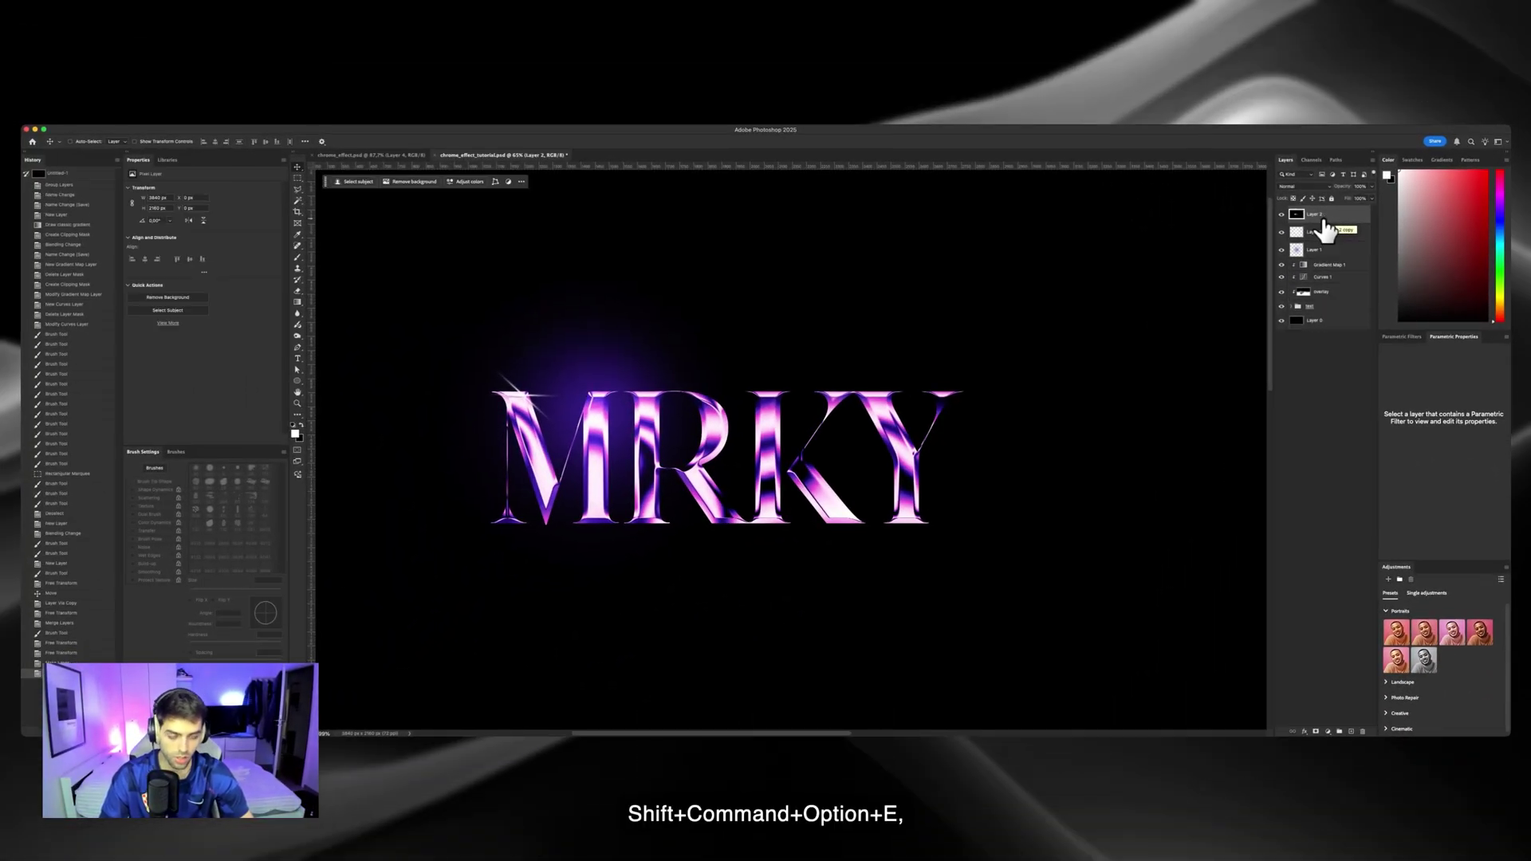
Open the Camera Raw Filter for the merged layer and raise Grain to about 35.
left_click(234, 121)
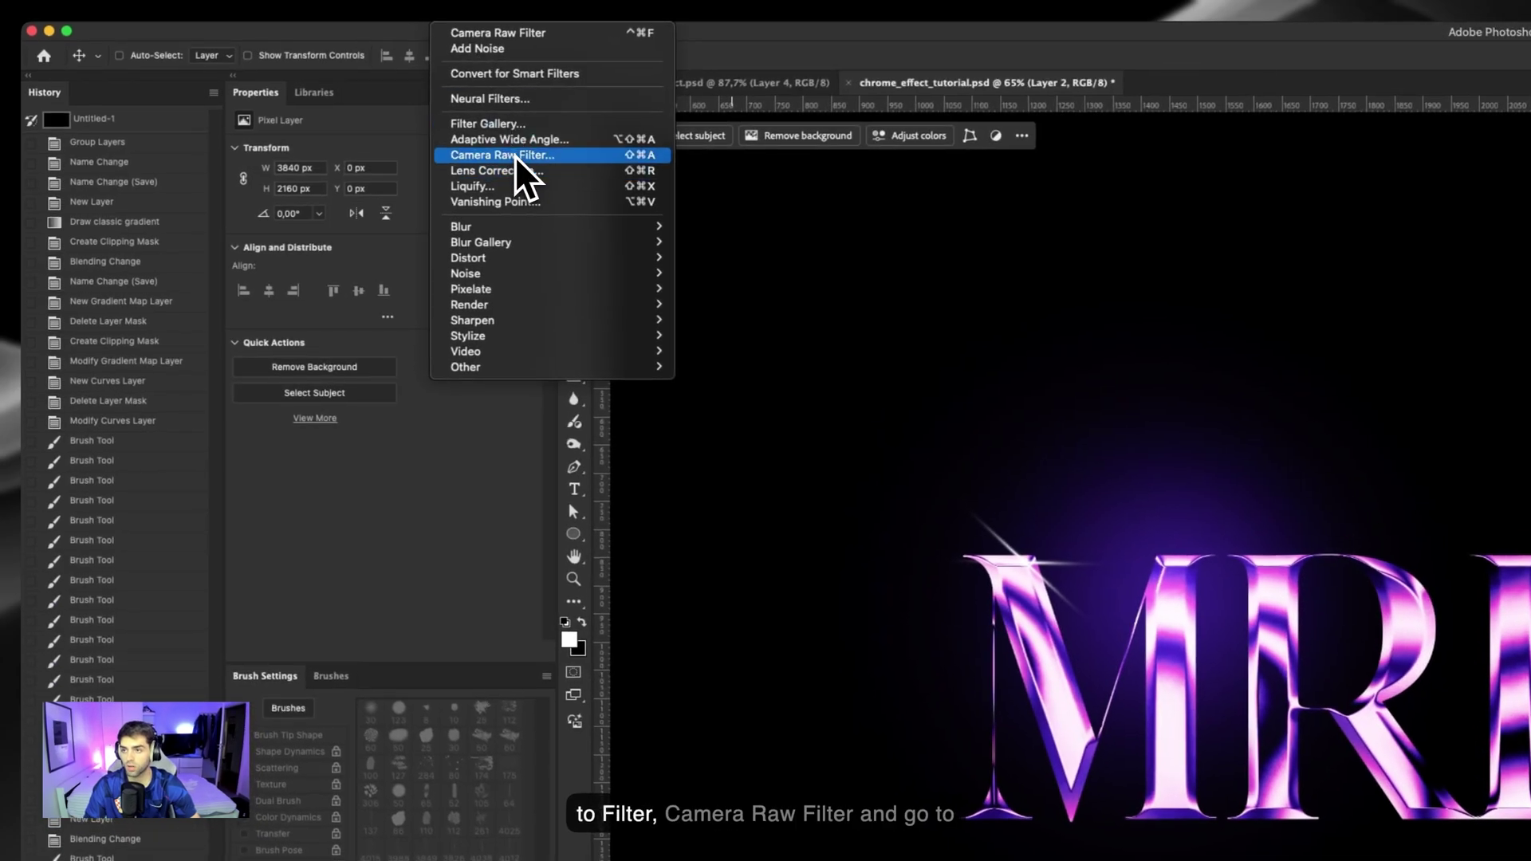
left_click(516, 157)
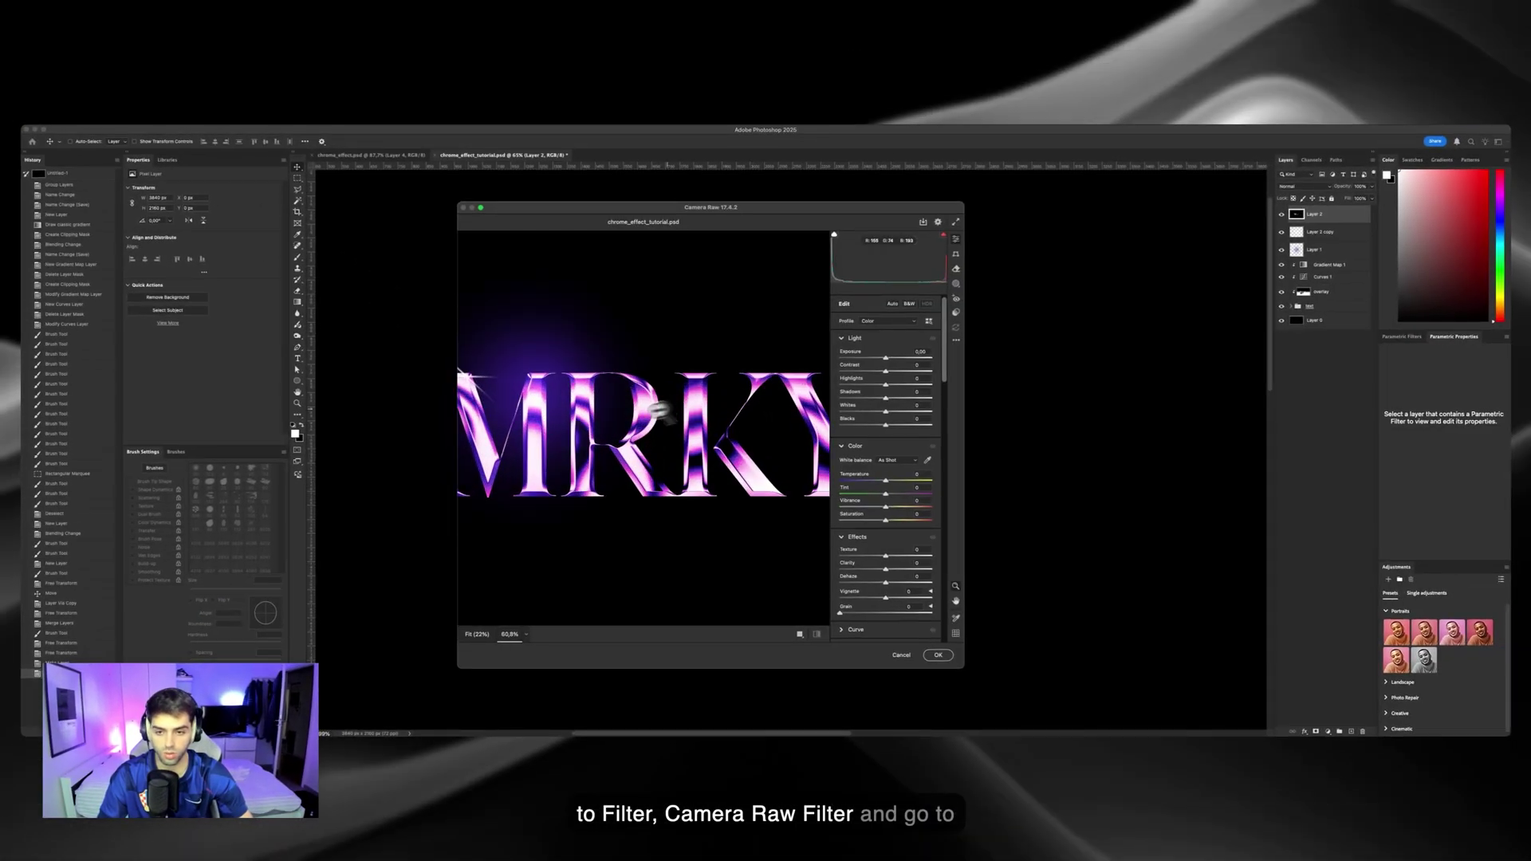
left_click_drag(661, 410, 702, 414)
left_click_drag(567, 417, 665, 418)
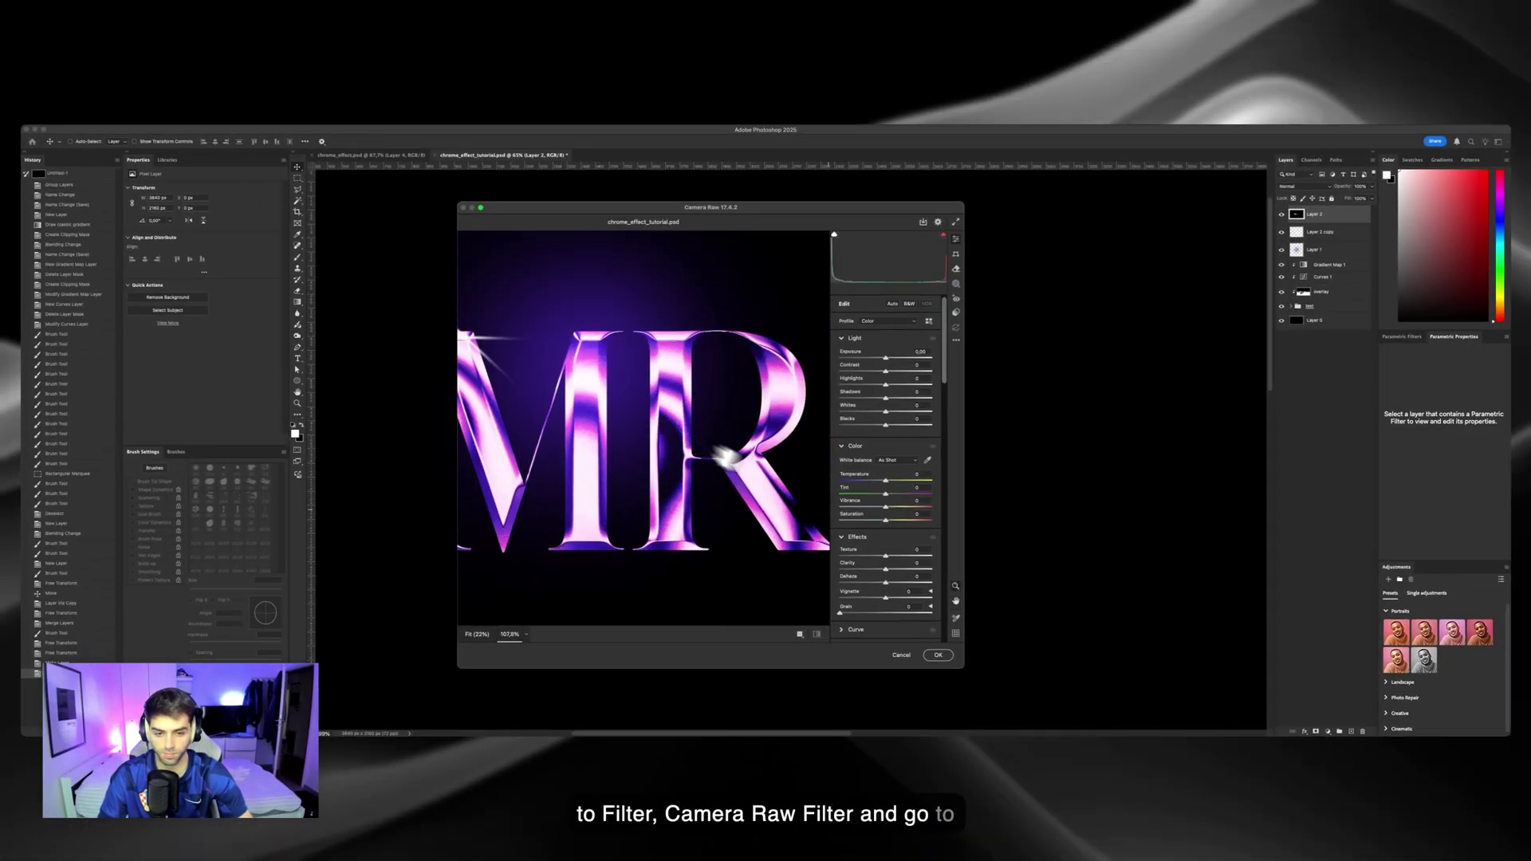
scroll(847, 563, "down", 3)
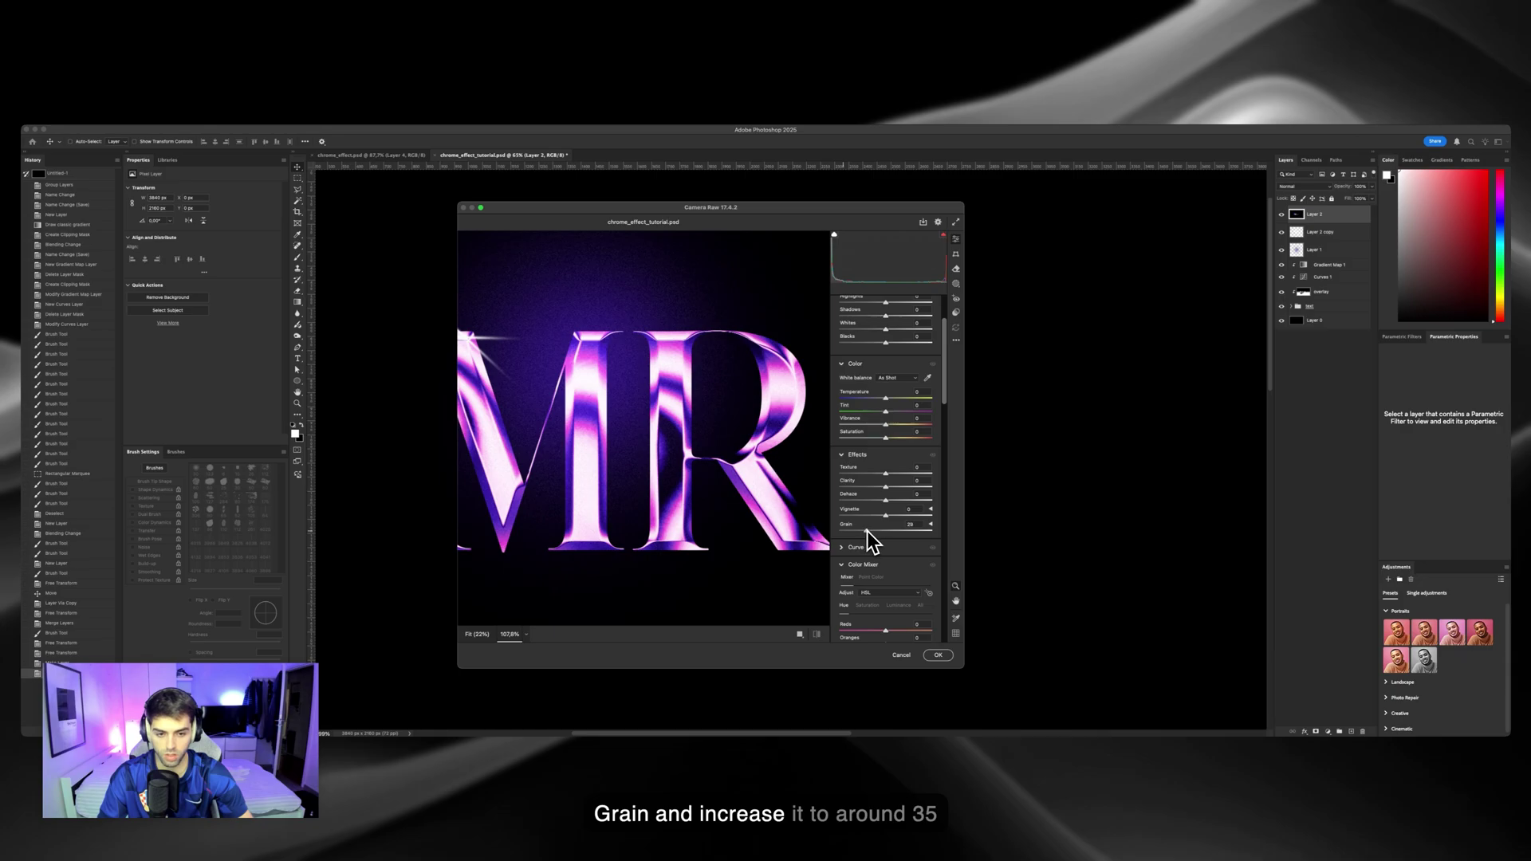
left_click_drag(872, 531, 873, 531)
left_click_drag(677, 417, 711, 372)
scroll(710, 372, "down", 5)
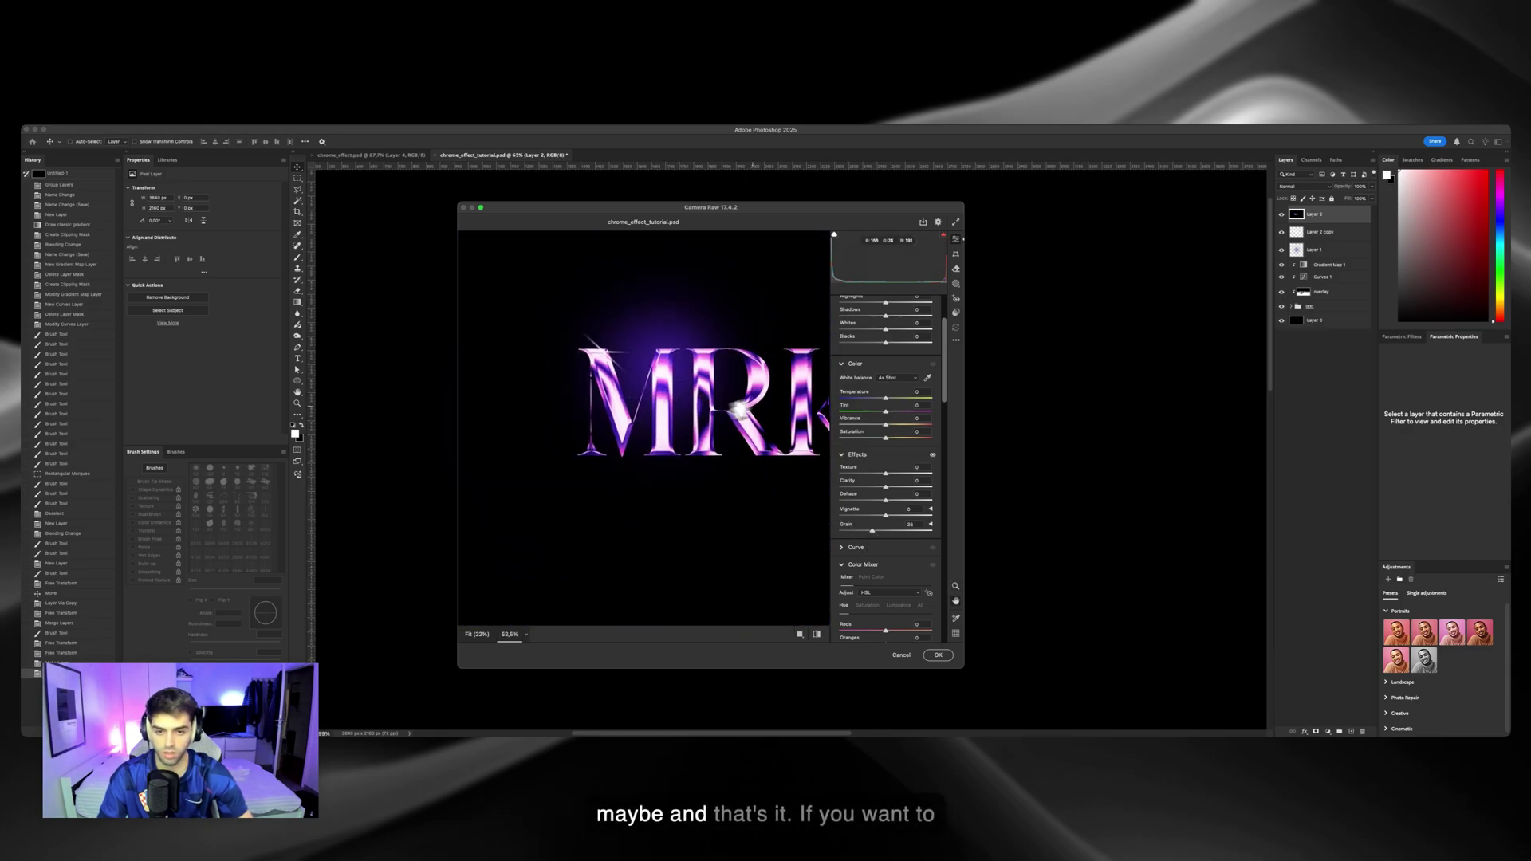
Try shifting the color temperature and the Calibration hues, with Red Primary +100 and Green Primary -100, and reset the primary hues.
scroll(875, 448, "down", 1)
mouse_move(887, 394)
left_mouse_down()
mouse_move(838, 398)
mouse_move(882, 396)
left_mouse_up()
scroll(893, 521, "down", 10)
scroll(894, 520, "down", 5)
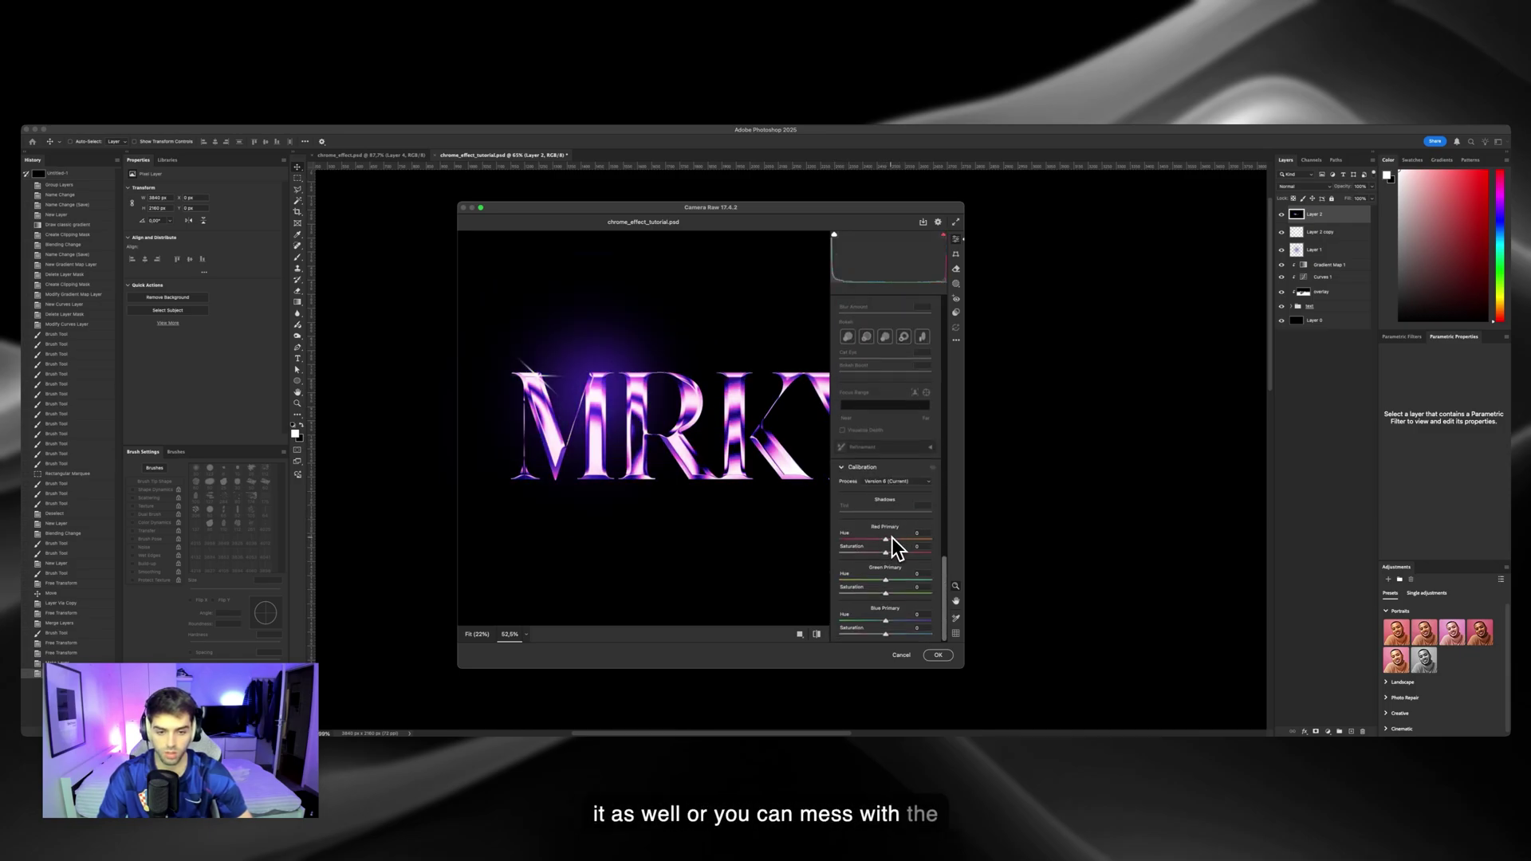
left_click_drag(879, 541, 816, 581)
mouse_move(887, 621)
left_mouse_down()
mouse_move(917, 622)
mouse_move(871, 621)
left_mouse_up()
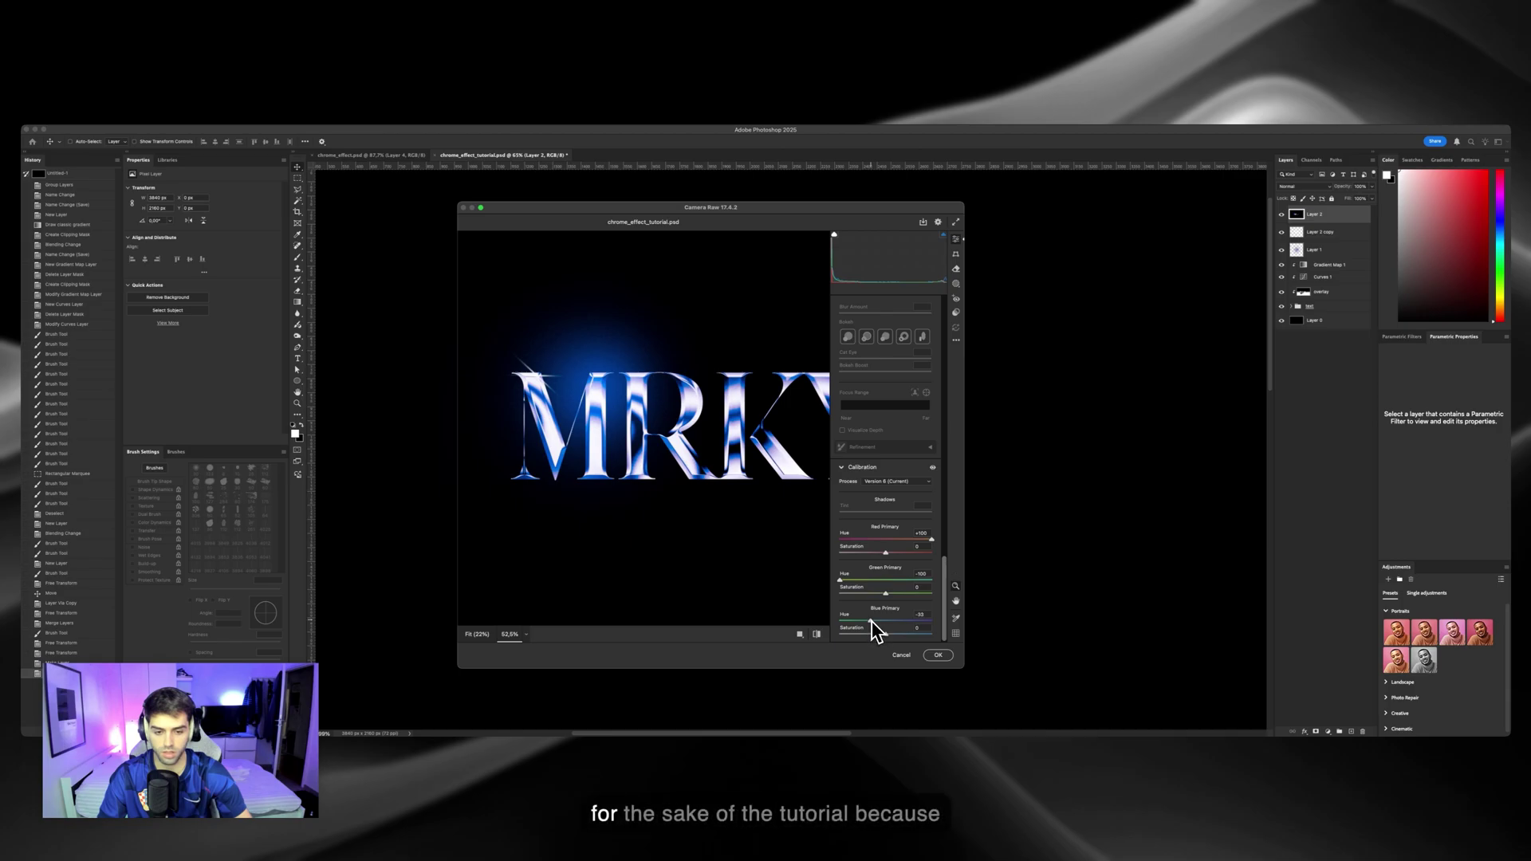
double_click(841, 581)
double_click(872, 622)
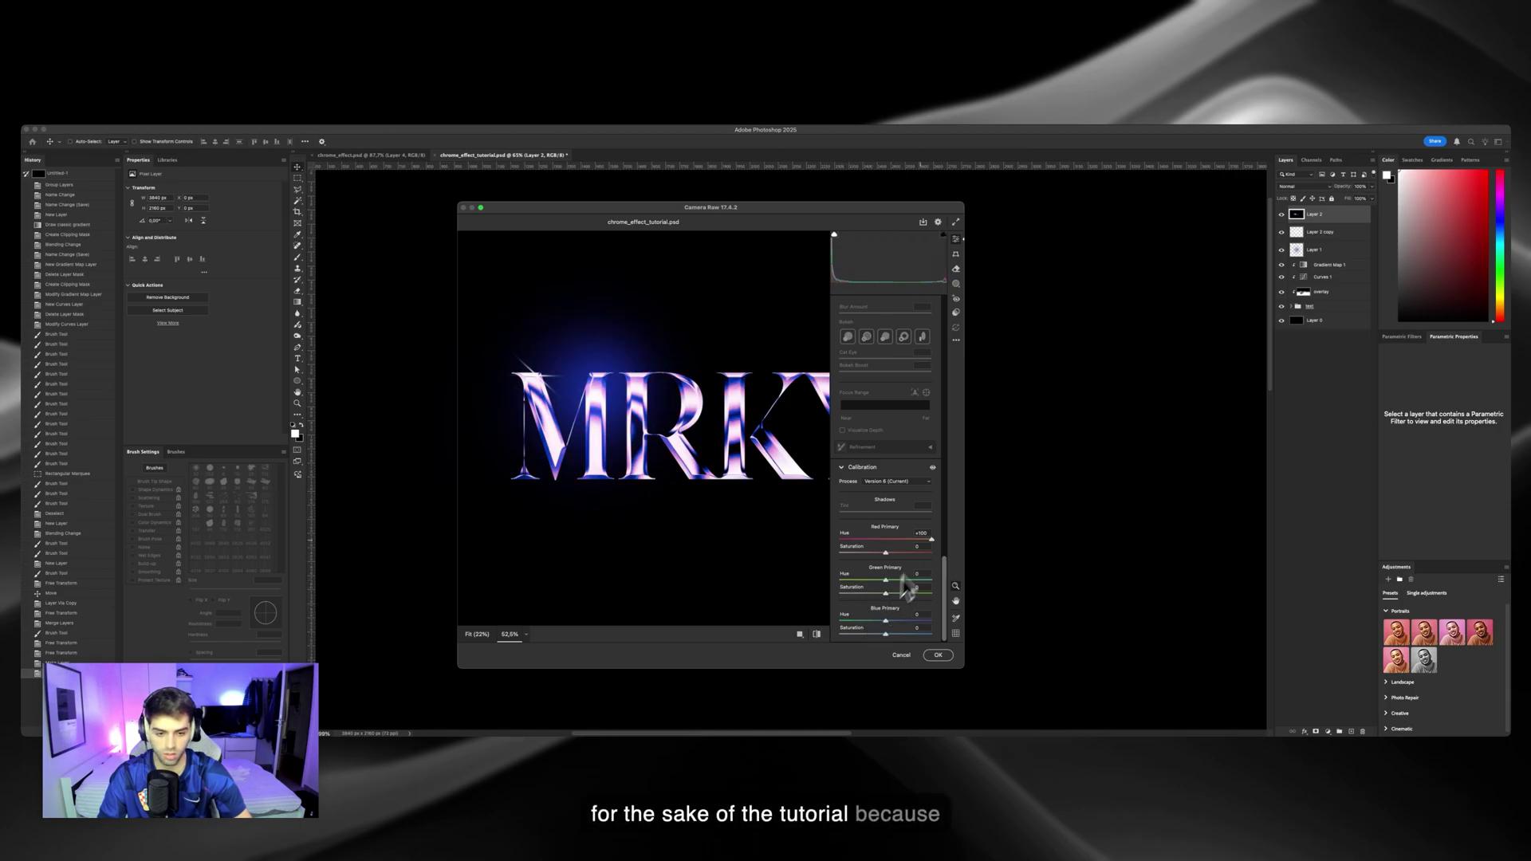
double_click(931, 540)
Apply the Camera Raw adjustments to the merged layer, and switch to chrome_effect.psd for comparison.
left_click(939, 656)
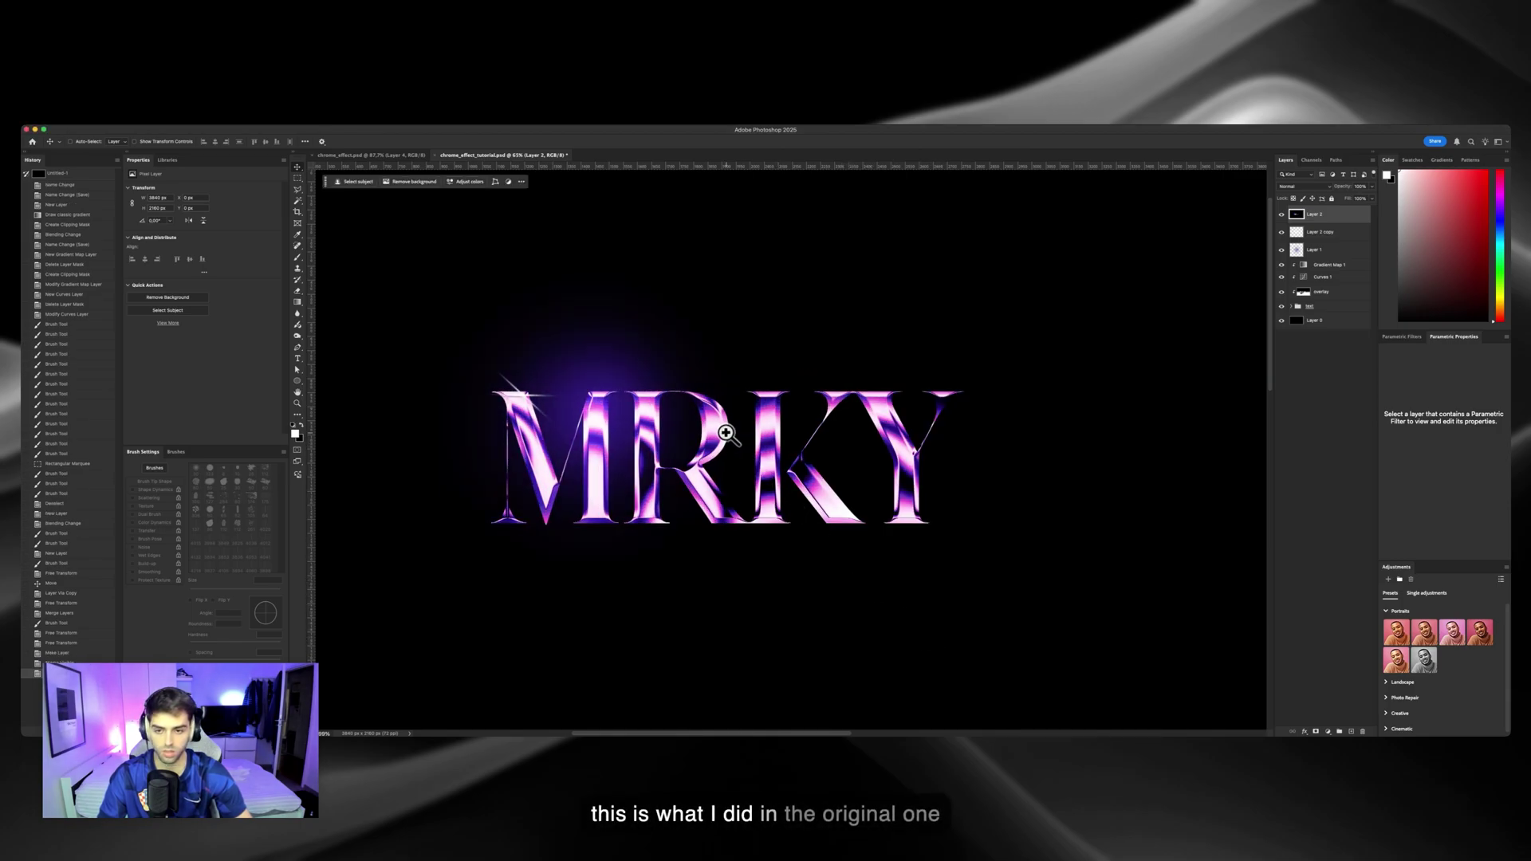
left_click(403, 155)
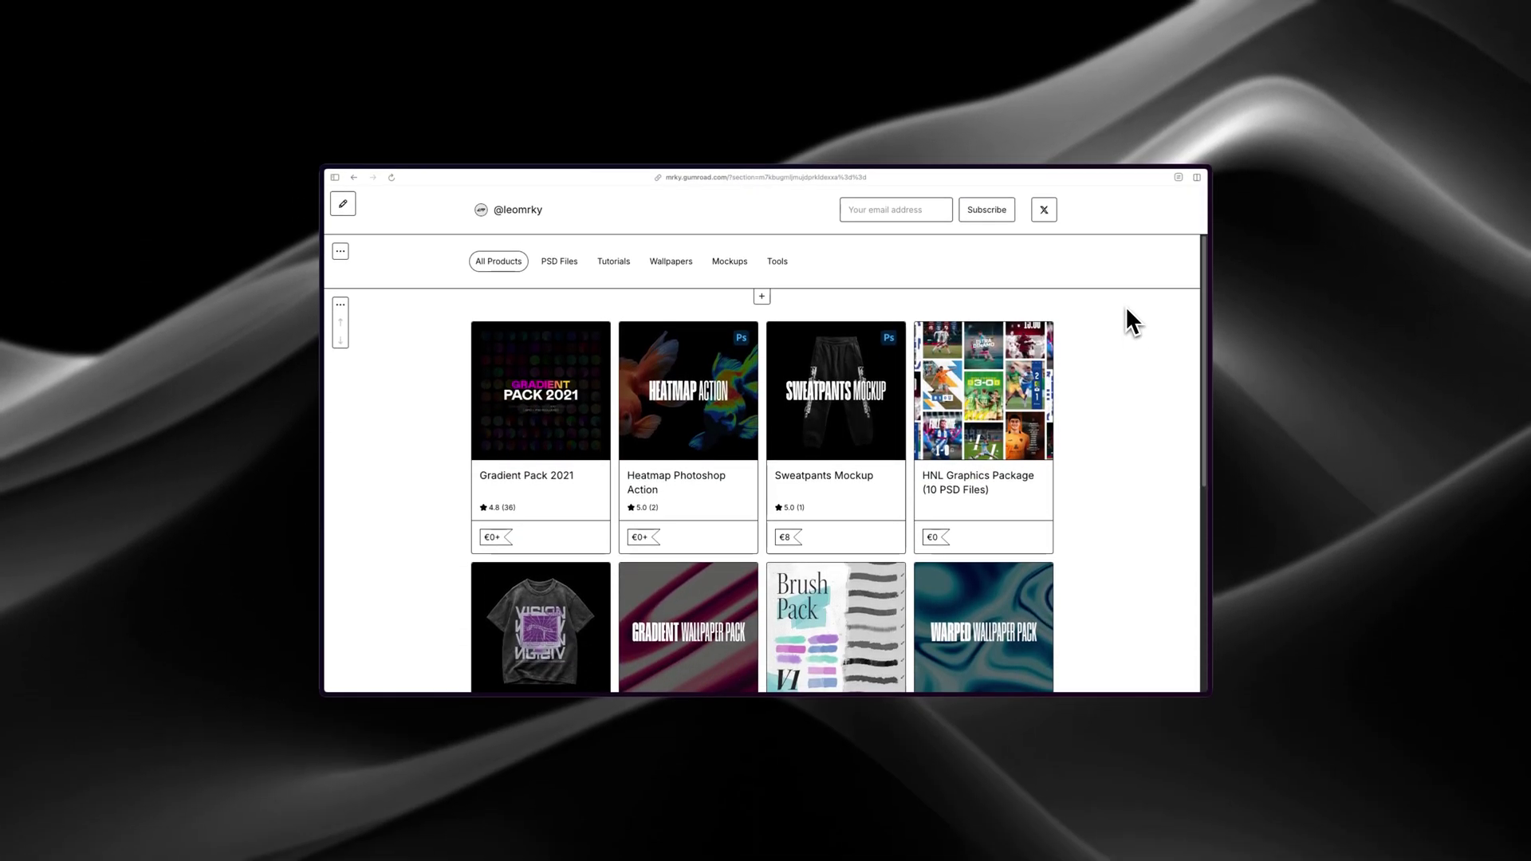
Look through the graphics packs and mockups listed on the Gumroad store page.
scroll(1126, 305, "down", 3)
scroll(1126, 305, "down", 4)
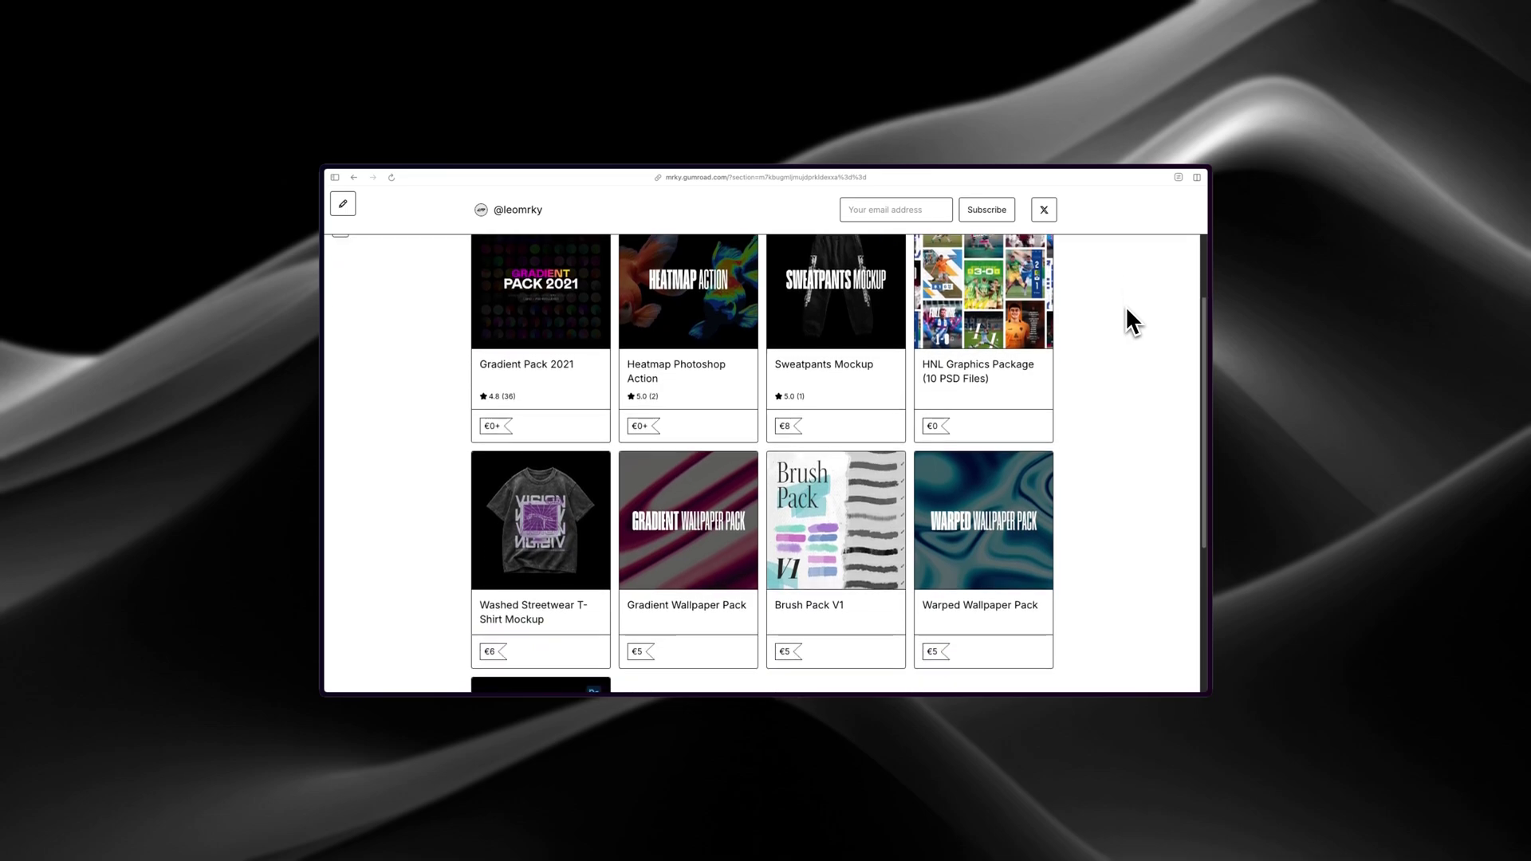
scroll(1126, 307, "down", 4)
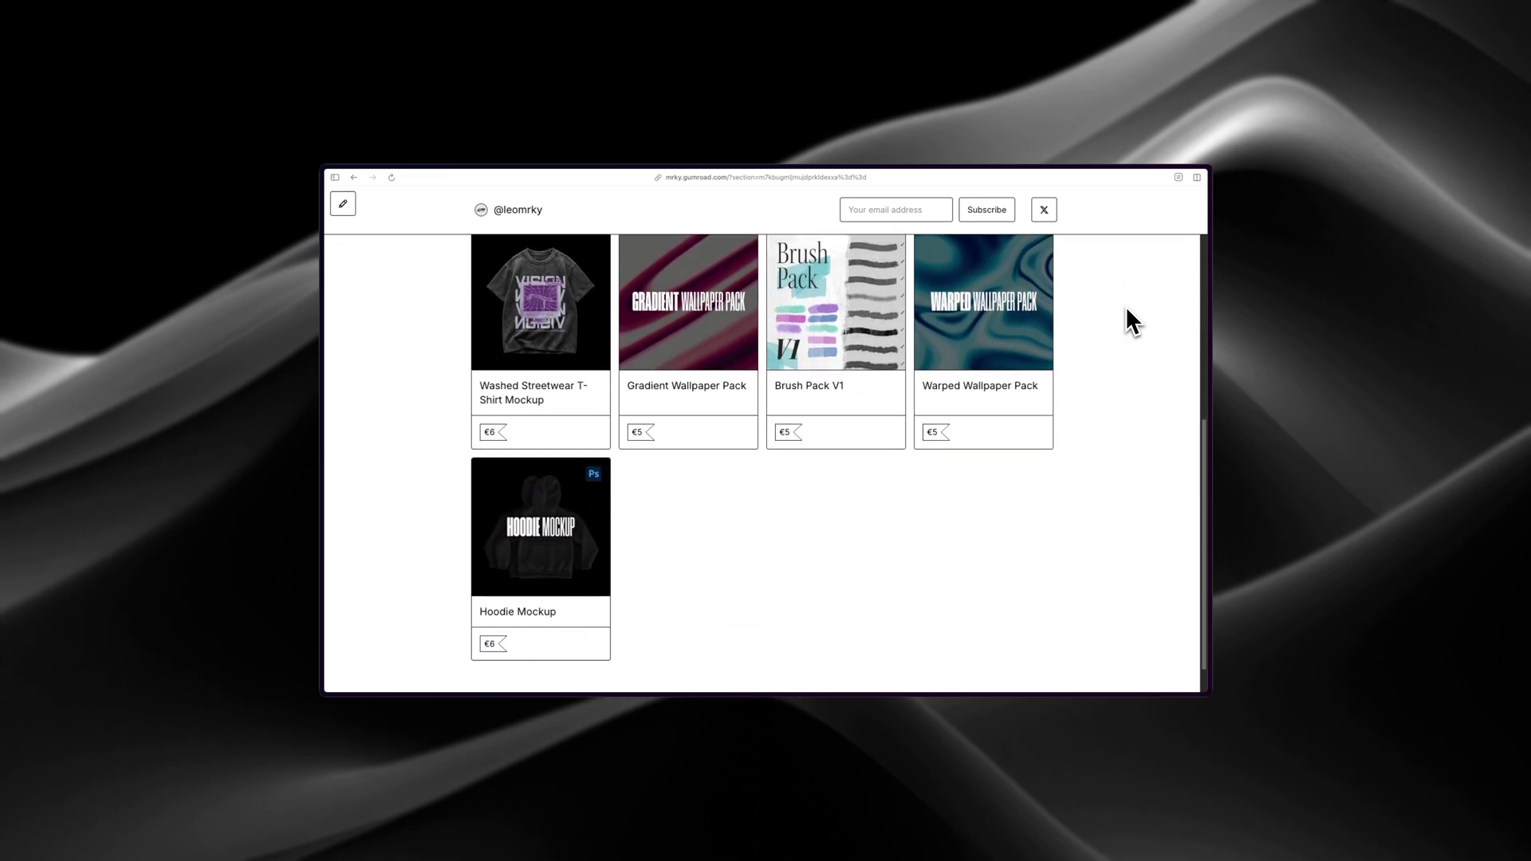